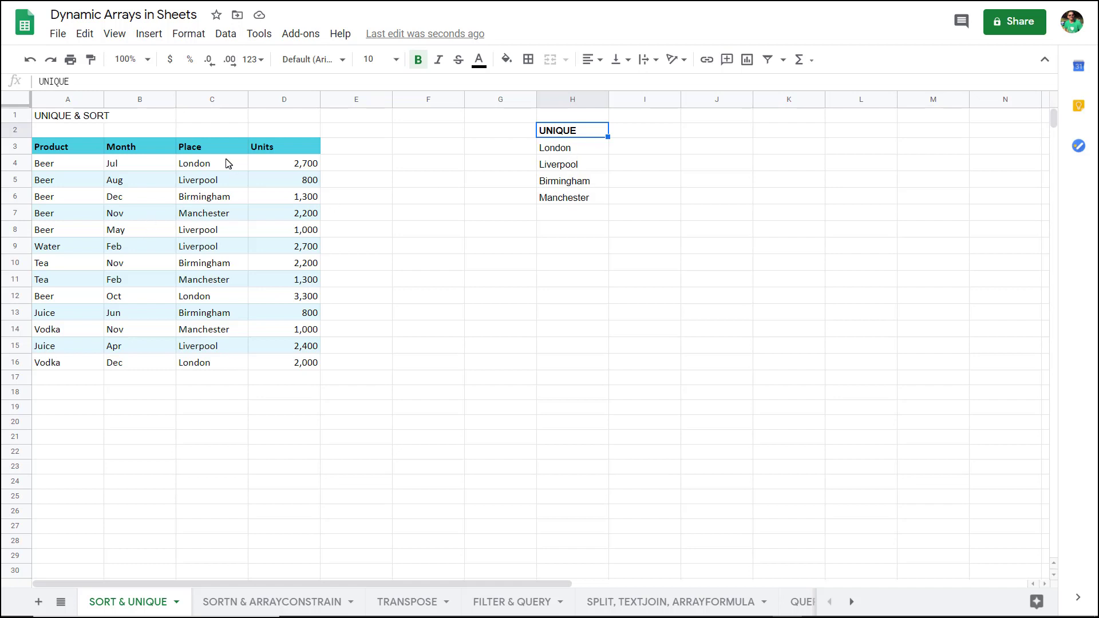
Step: Replace Liverpool with Glasgow in cell C9 for the Water row
click(213, 248)
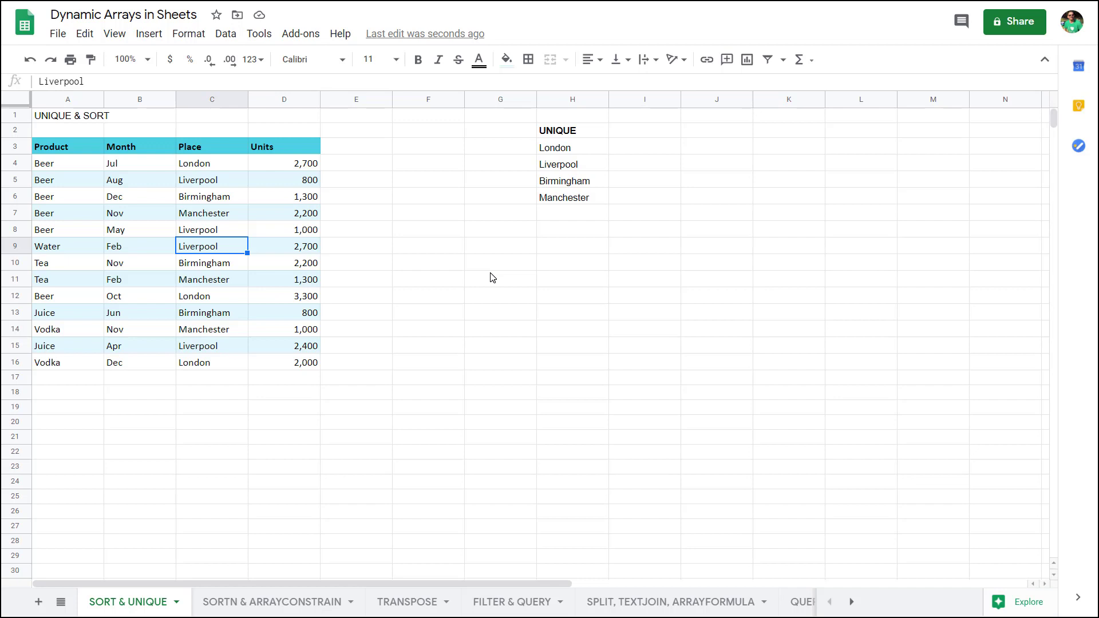
text(Glasgow)
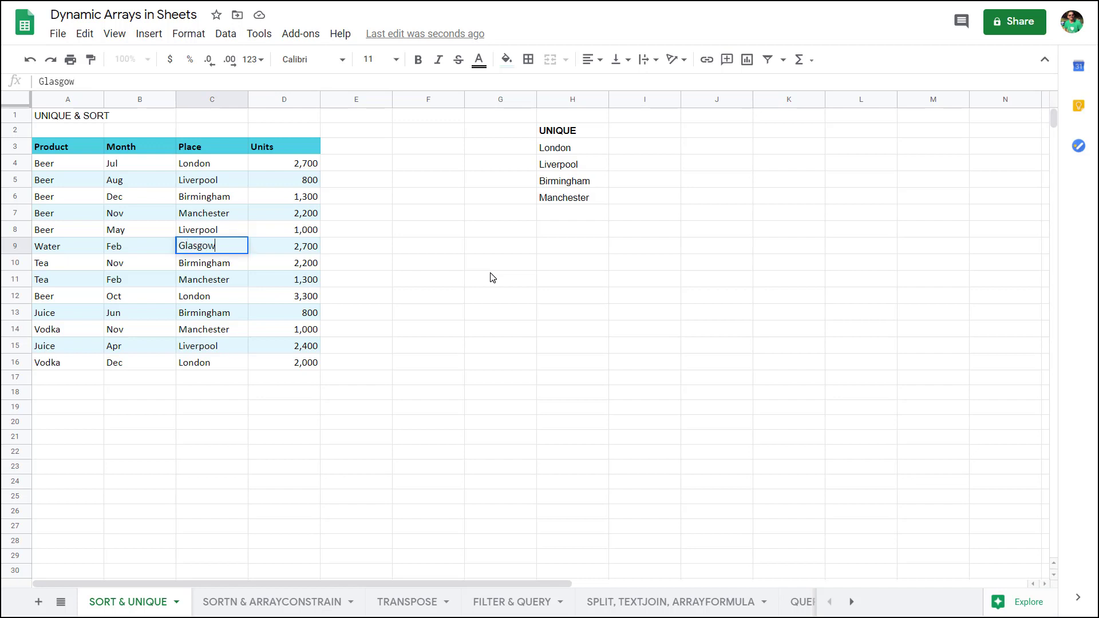
key(Return)
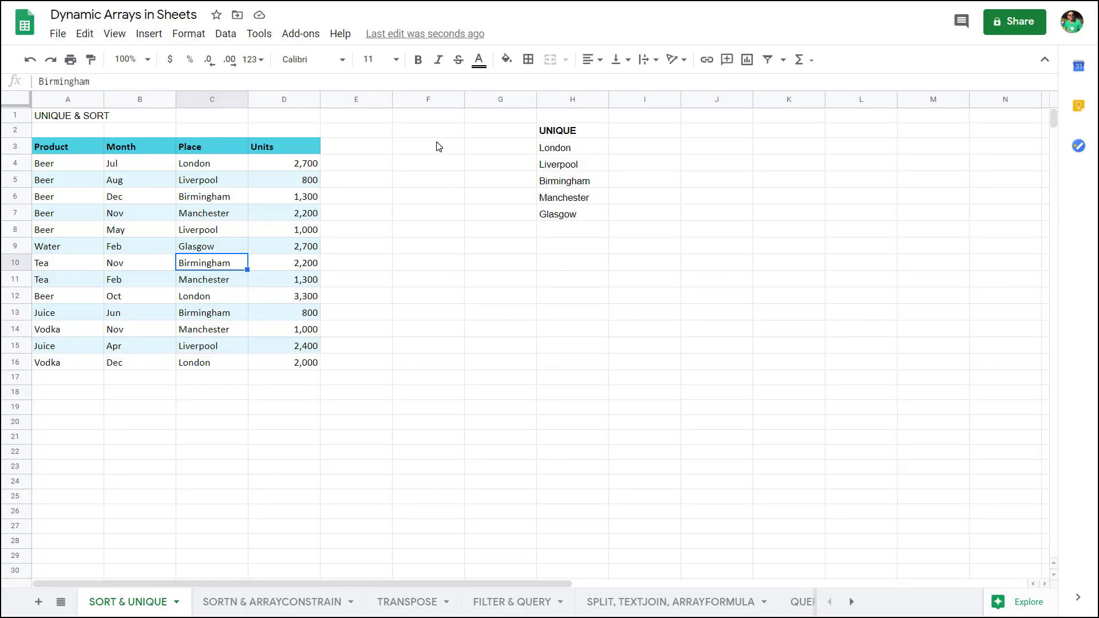
Step: Enter =UNIQUE(A4:A16) in F3, spilling Beer, Water, Tea, Juice and Vodka
click(438, 147)
text(=uniq)
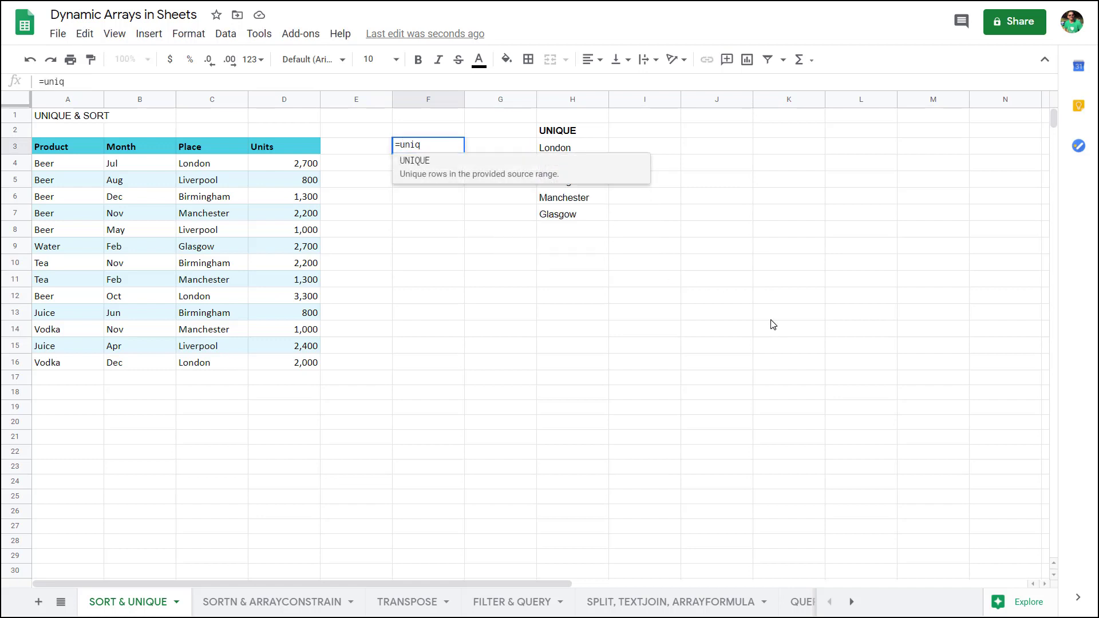
key(Tab)
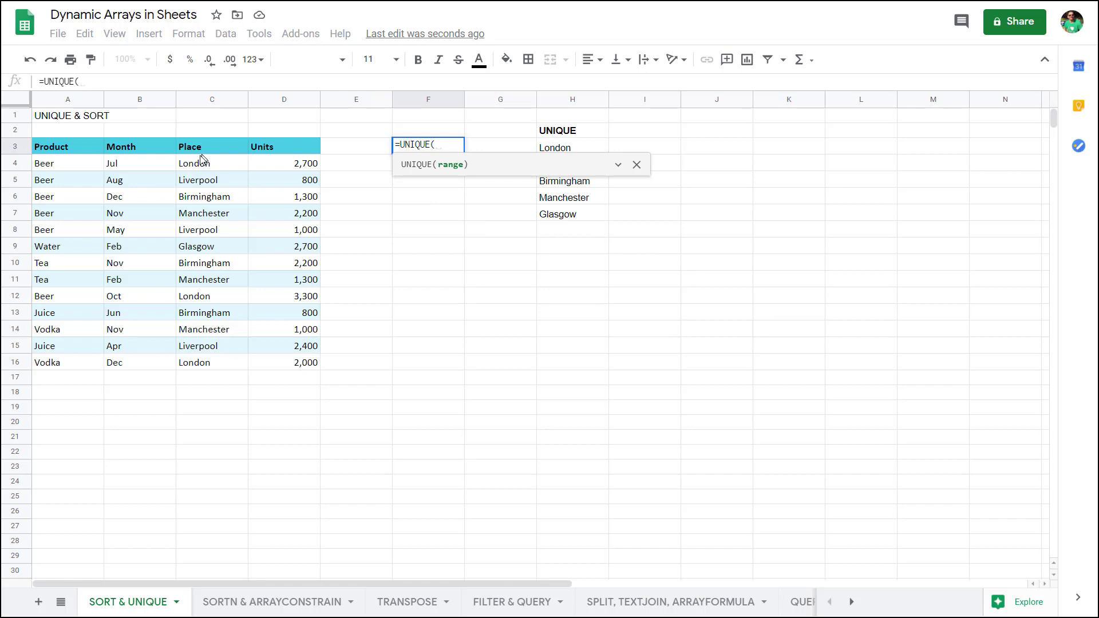
drag(55, 166, 63, 365)
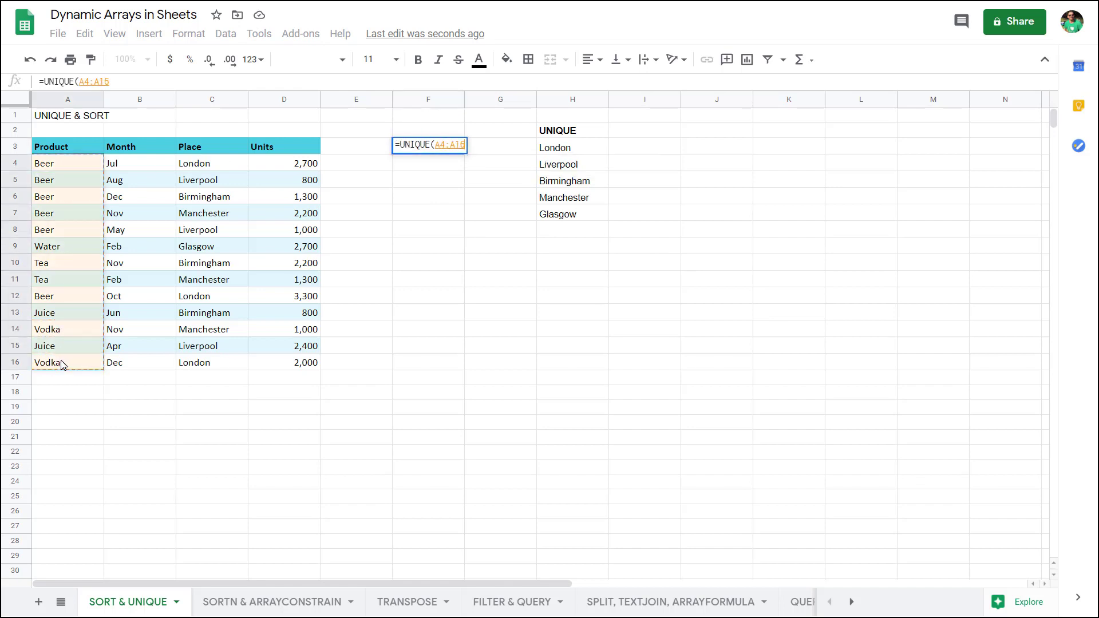
key(Return)
key(Up)
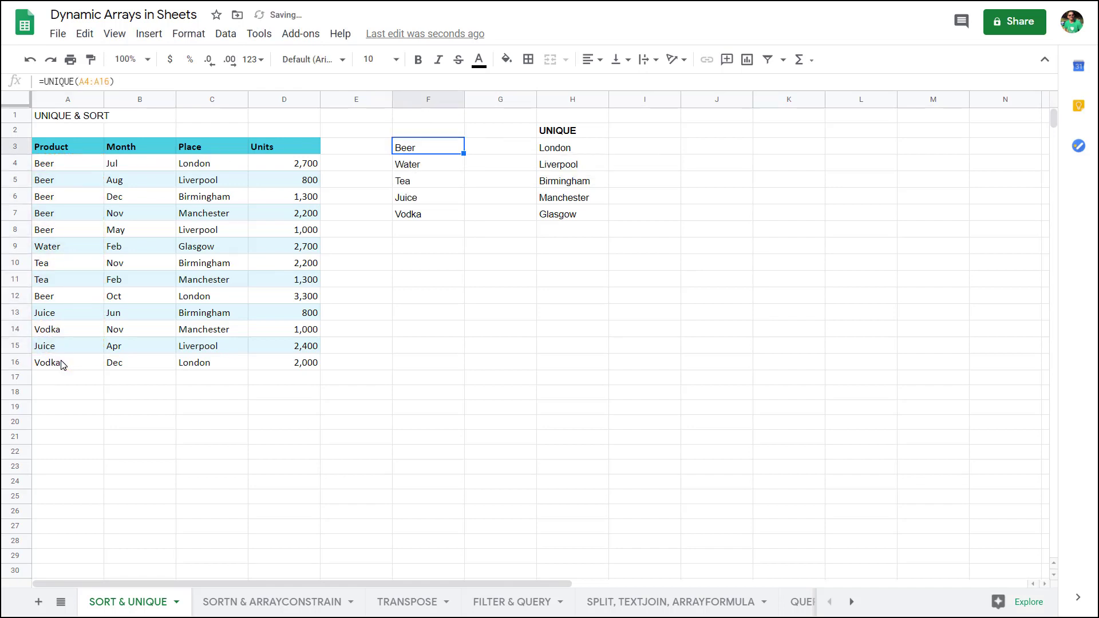
key(Right)
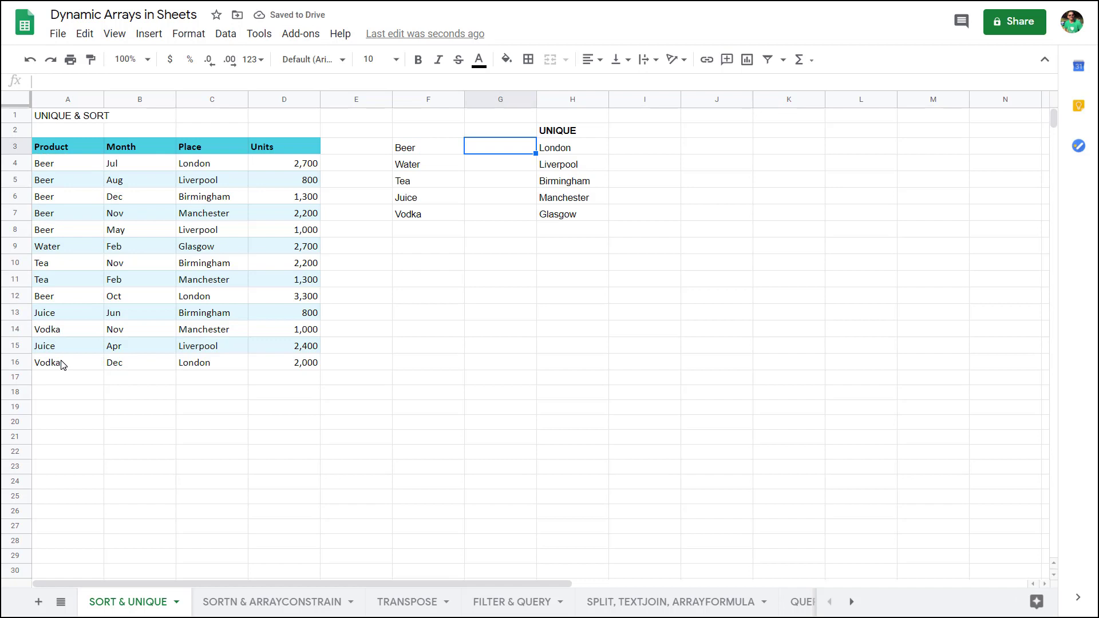
key(Left)
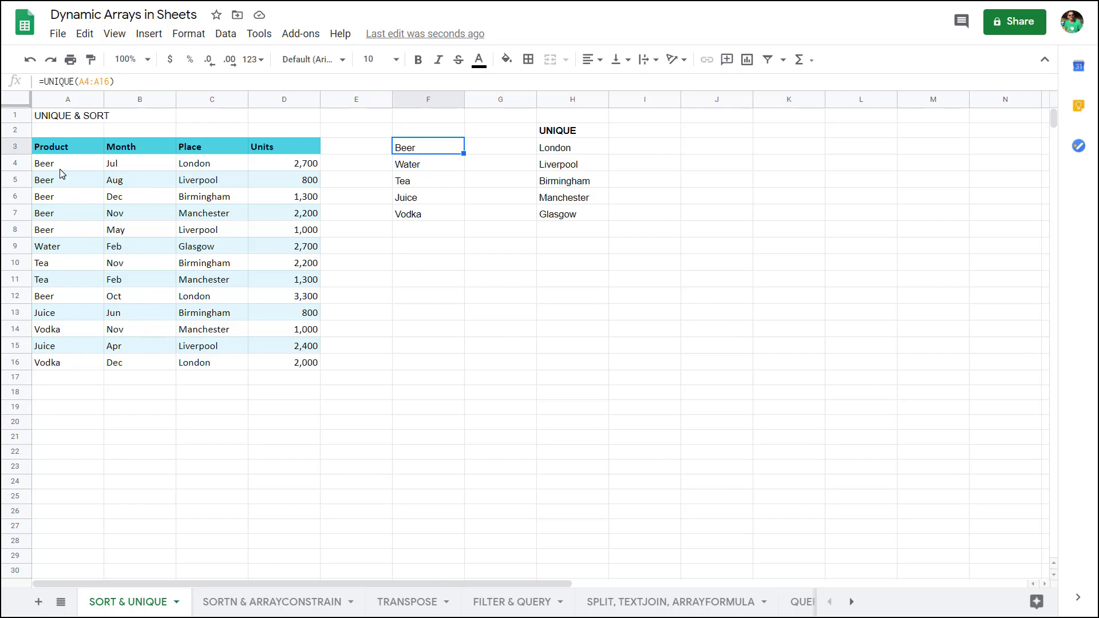
Step: Enter =SORT(UNIQUE(A4:A16)) in F9, listing Beer, Juice, Tea, Vodka and Water
click(423, 246)
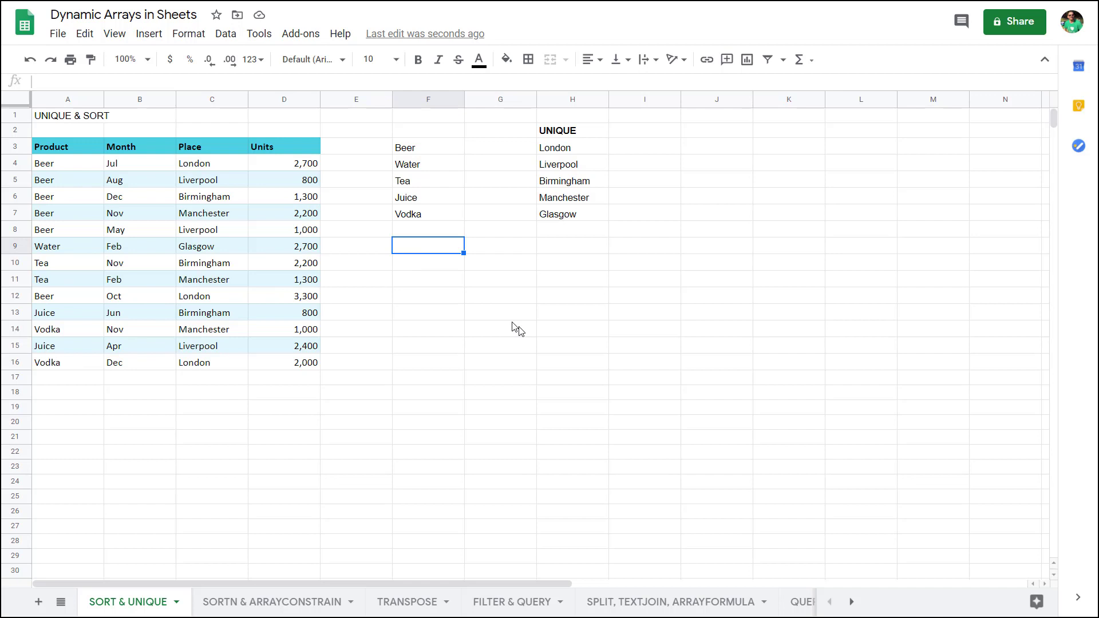
text(=so)
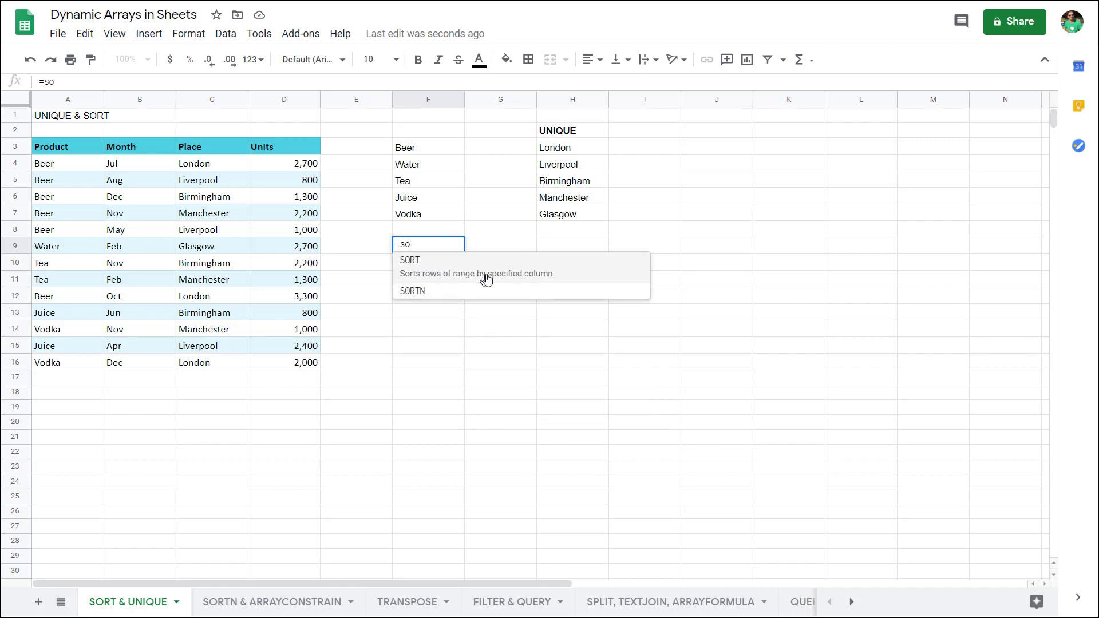
click(548, 273)
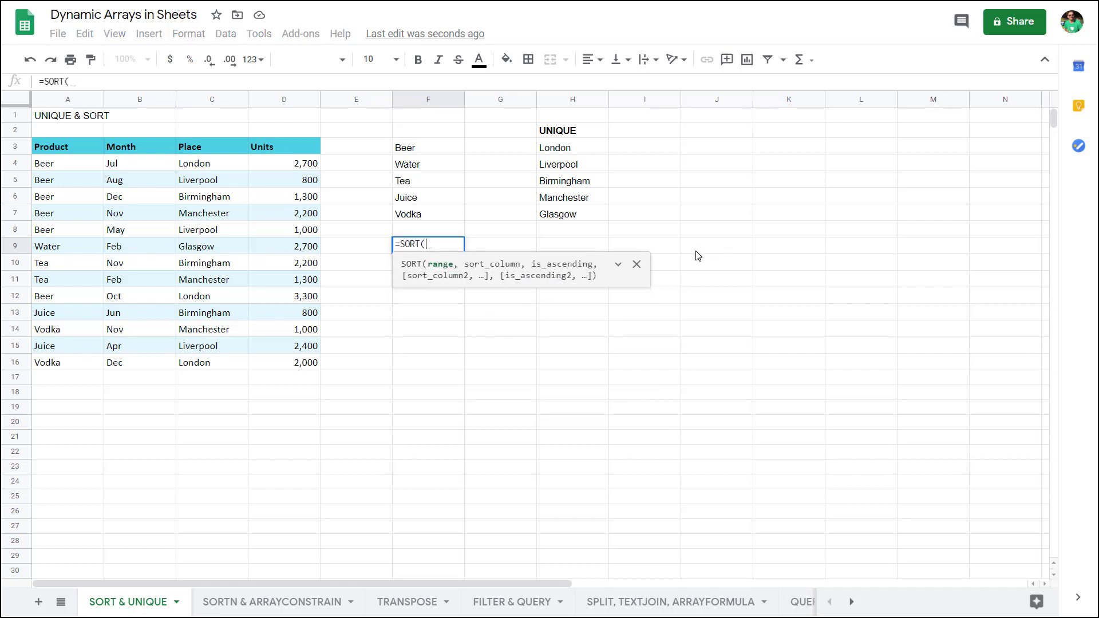
text(uni)
key(Tab)
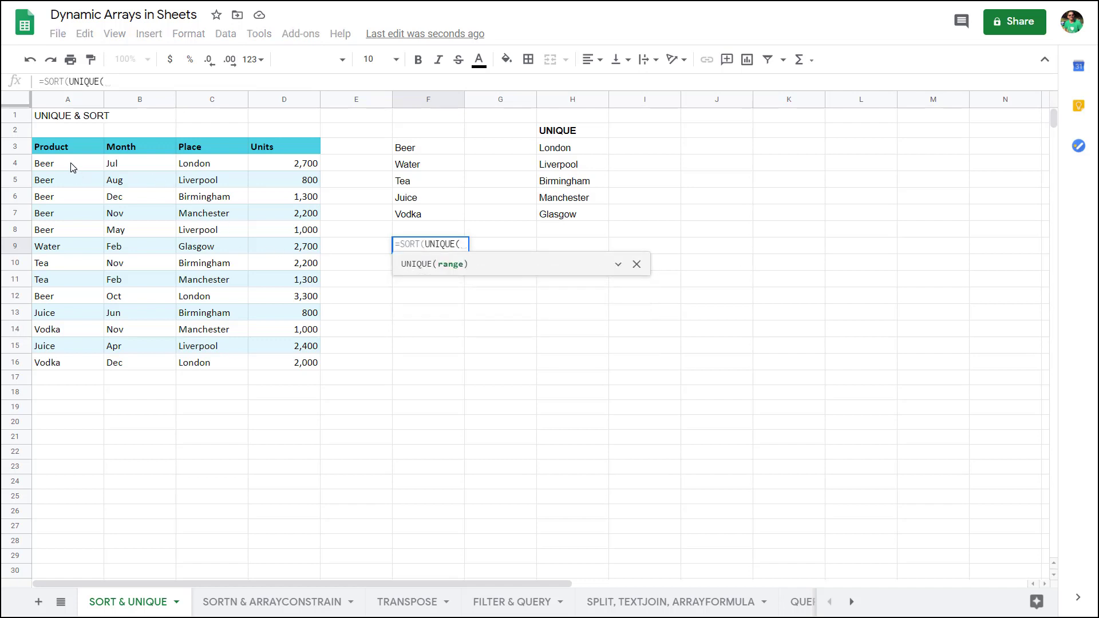
drag(72, 168, 73, 369)
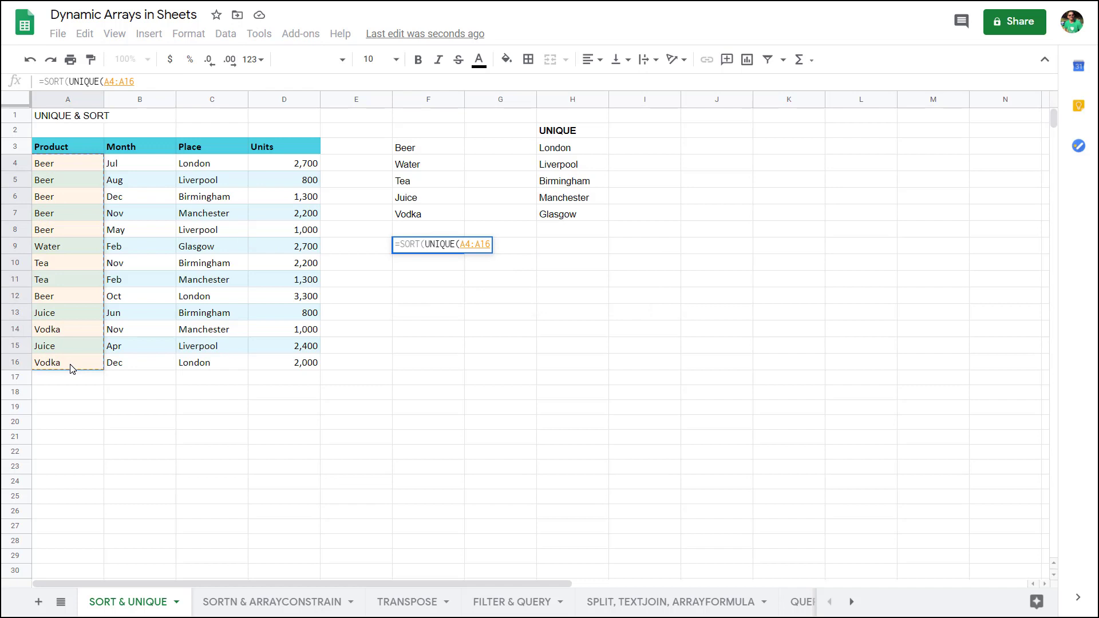
text()))
key(Return)
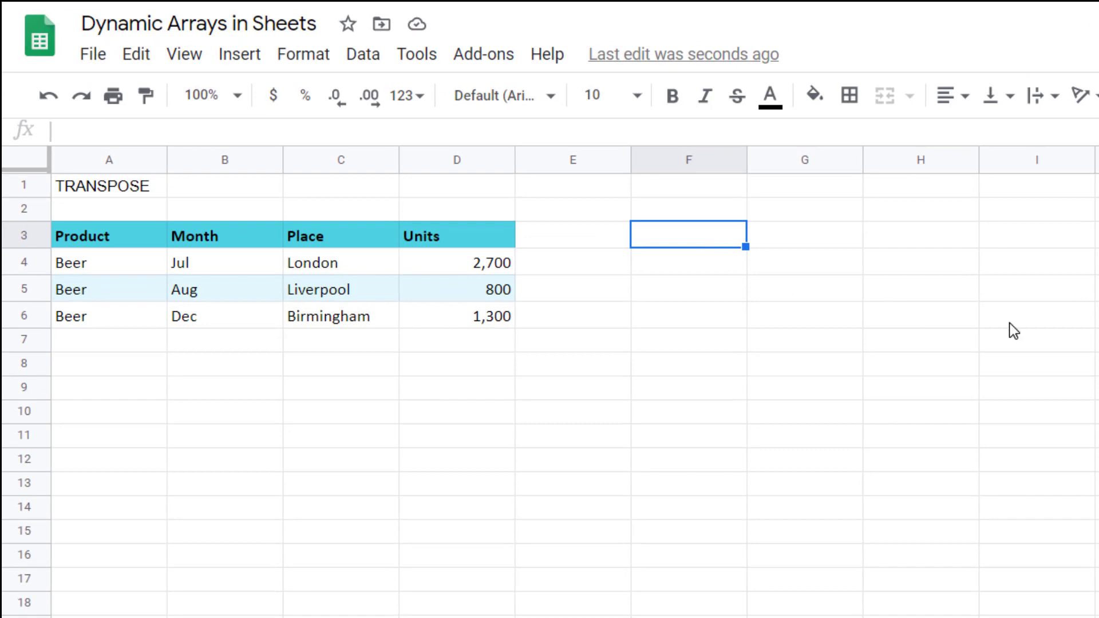
Step: Enter =TRANSPOSE(A3:D6) in F3 and select the transposed headers in F3:F6
text(=)
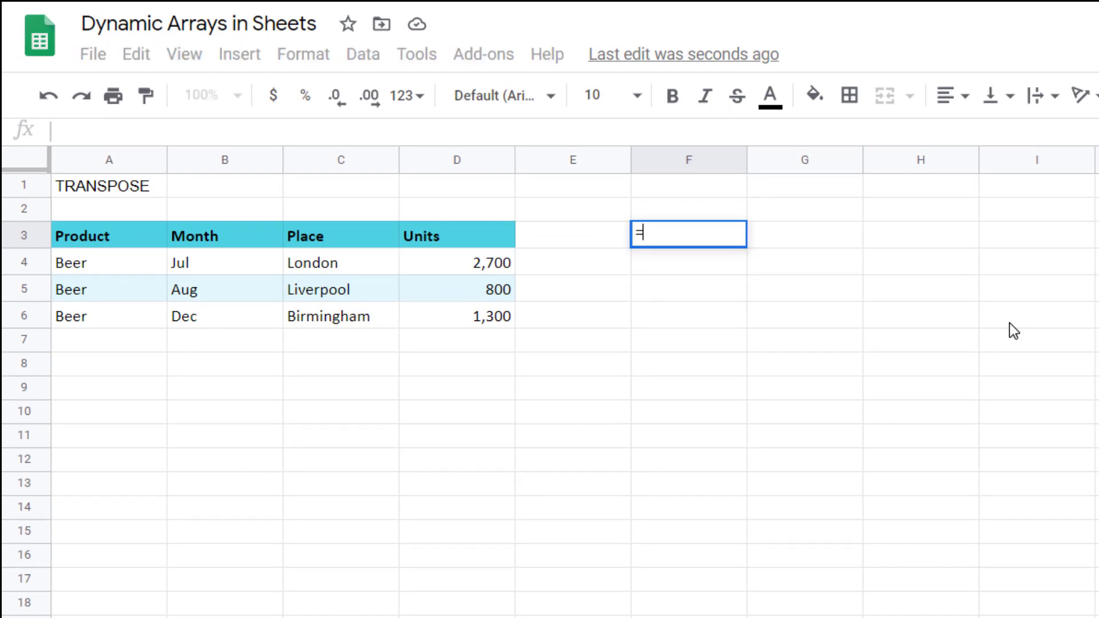
text(tra)
key(Tab)
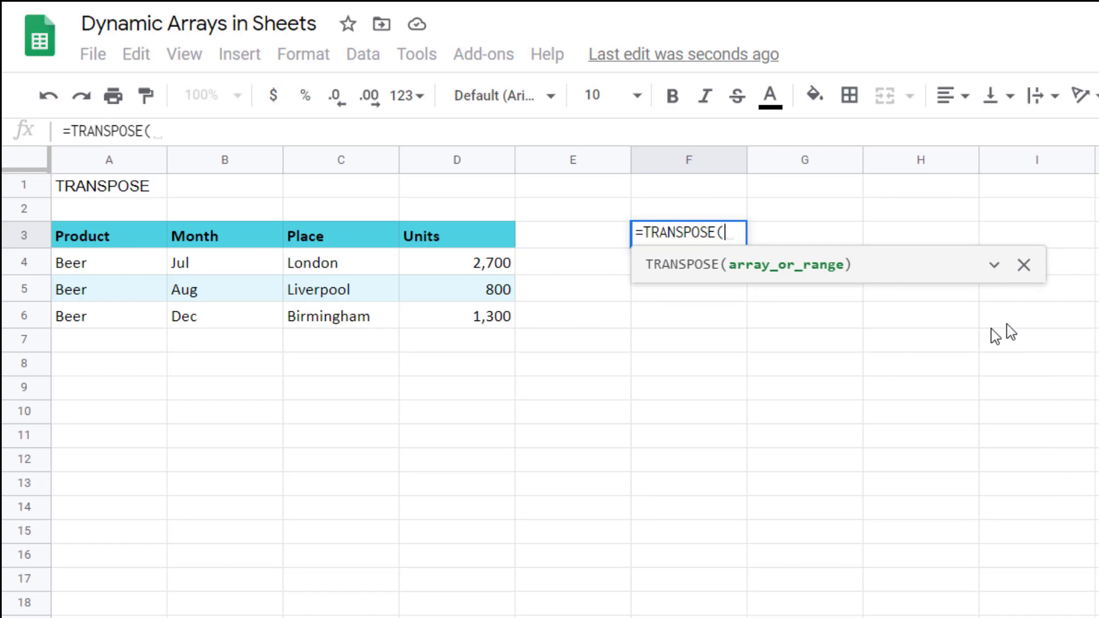
drag(118, 238, 469, 329)
text())
key(Return)
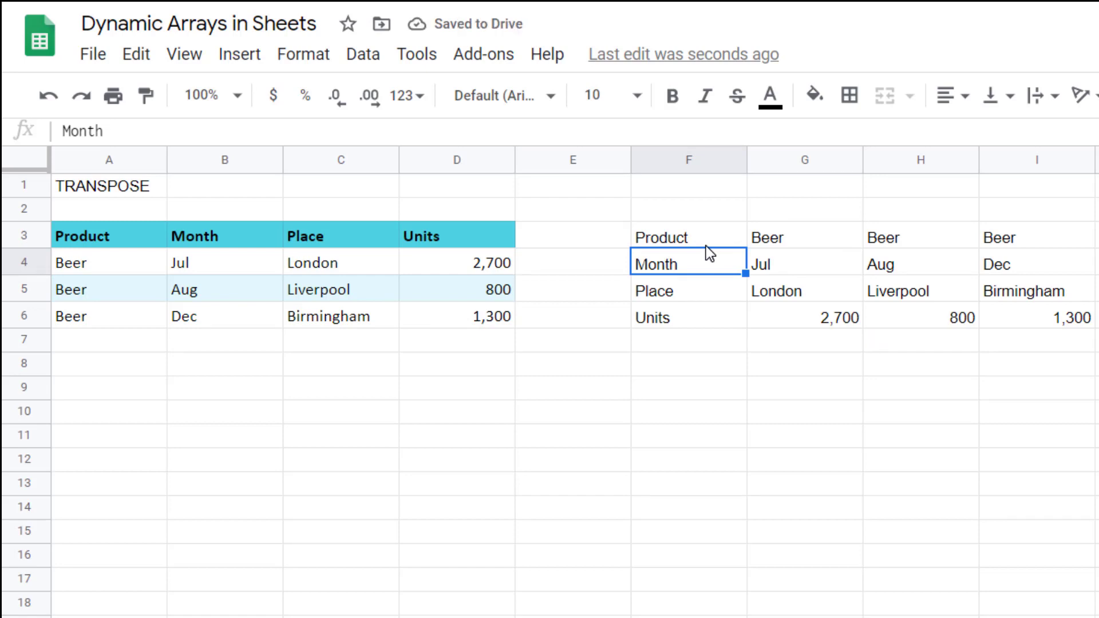
drag(706, 236, 699, 311)
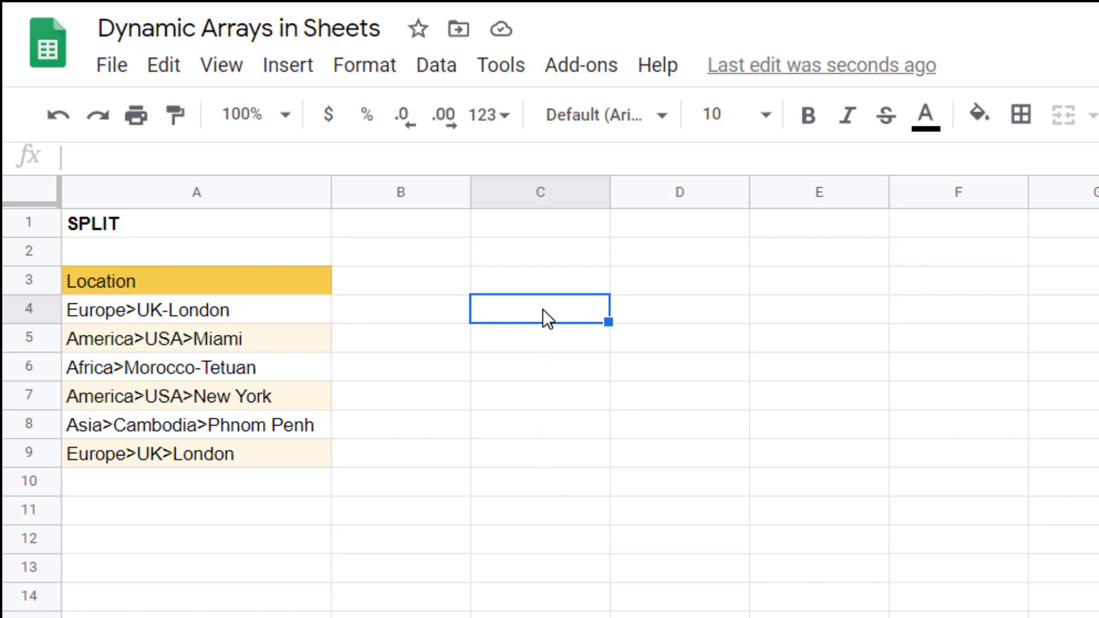
Step: Enter =SPLIT(A4,">-") in C4 and fill it down to row 9
text(=spl)
key(Tab)
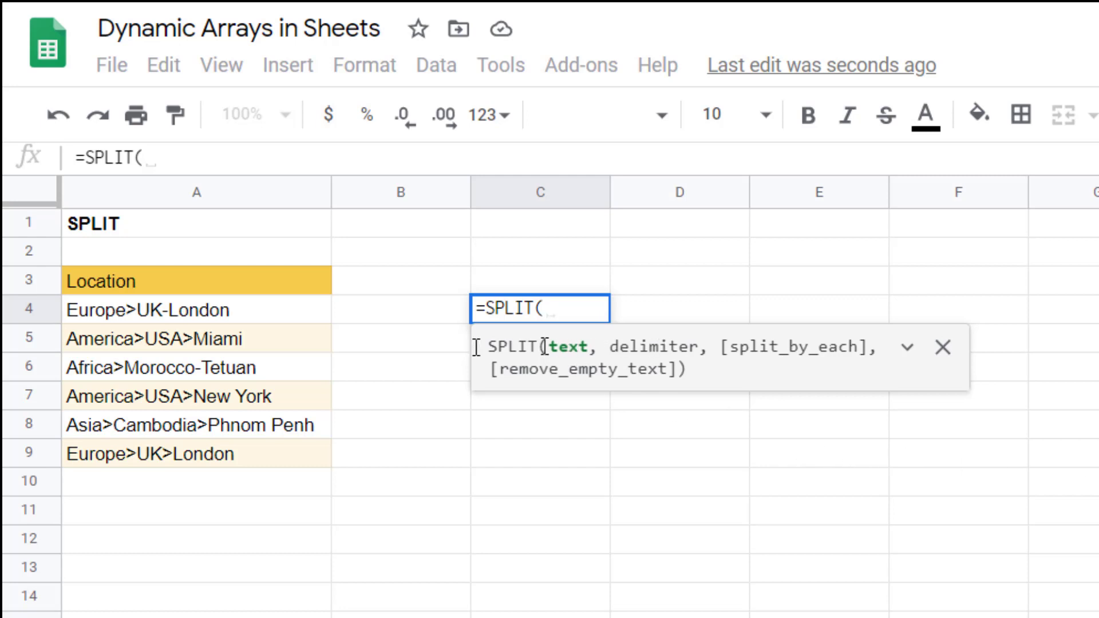
click(263, 313)
text(,)
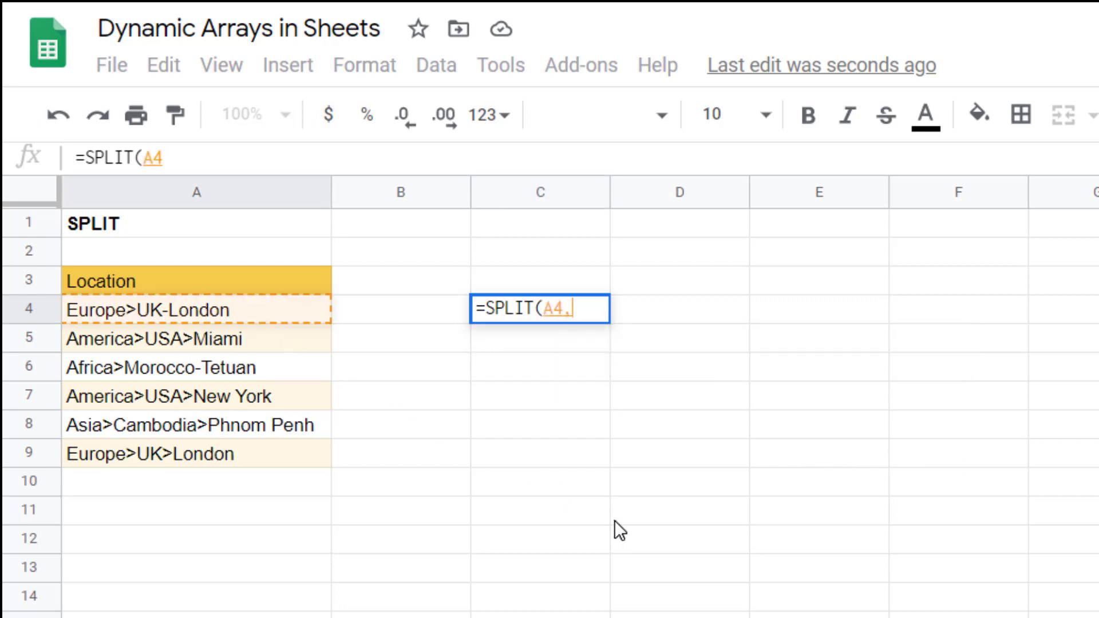
text(")
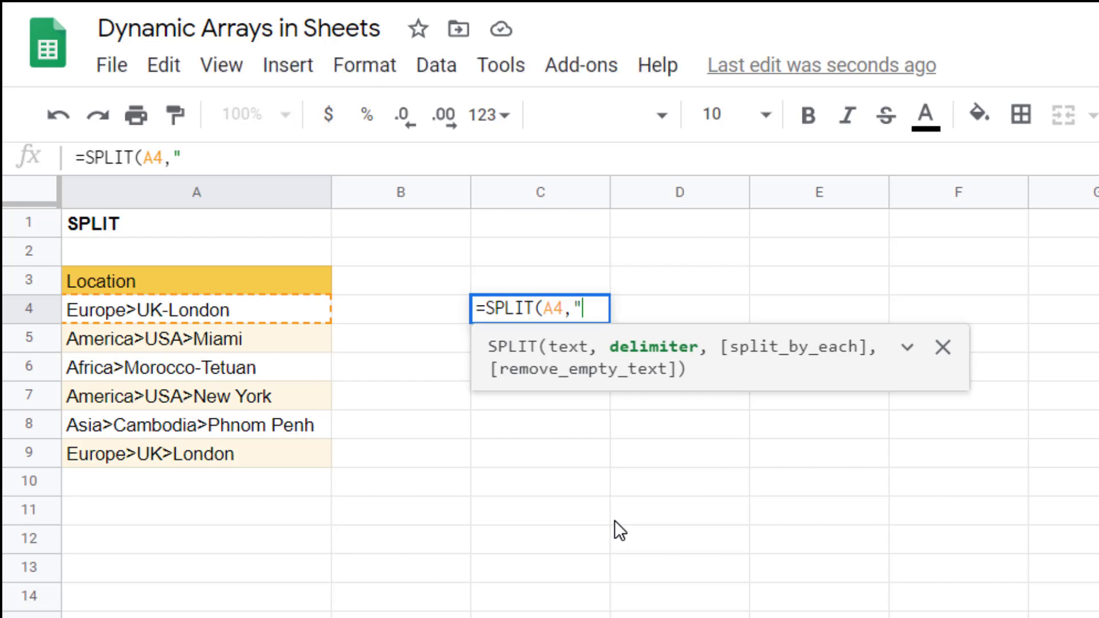
text(>-")
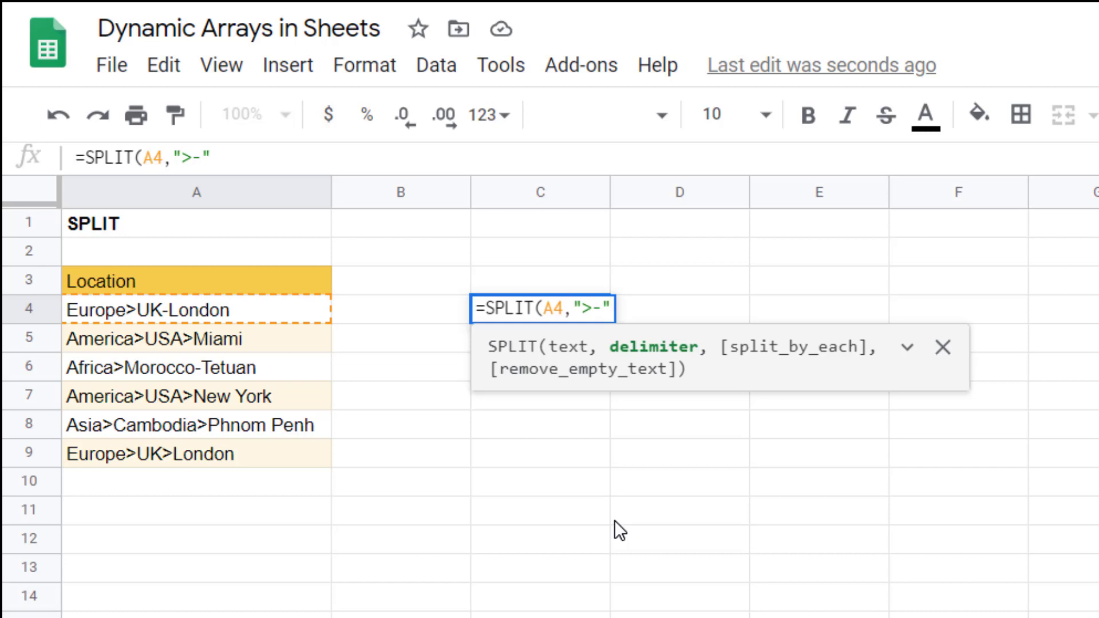
text())
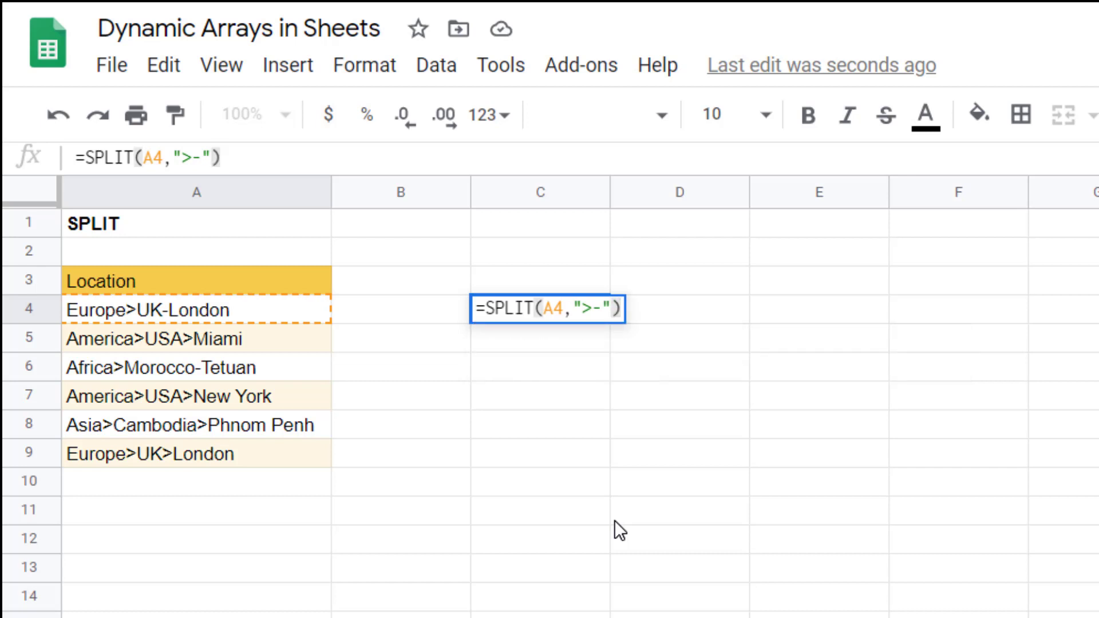
key(Return)
key(Up)
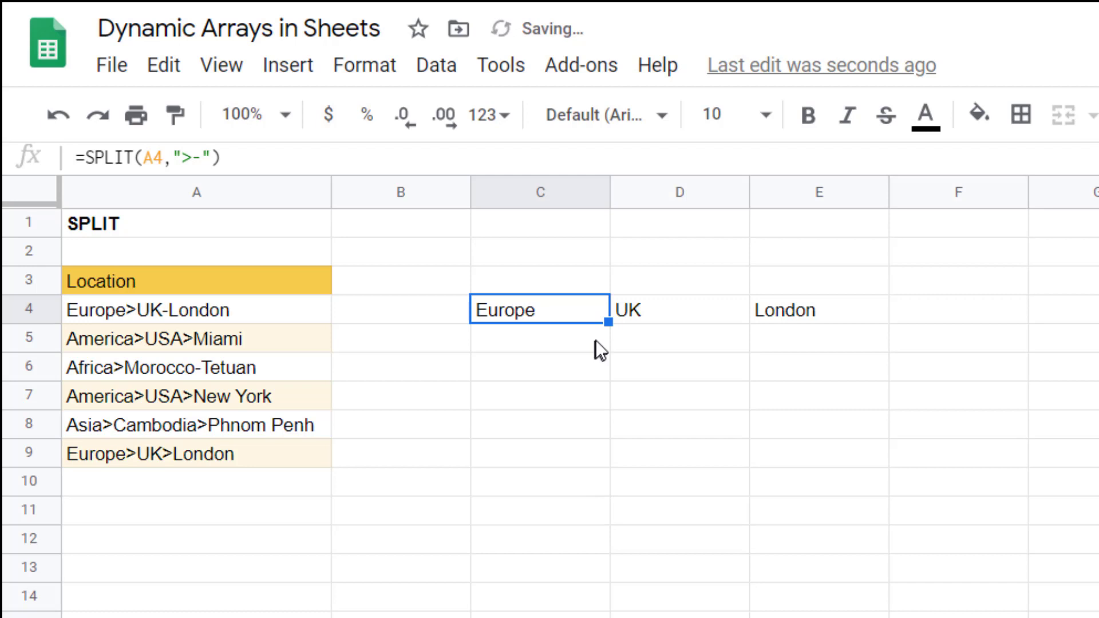
drag(608, 322, 595, 455)
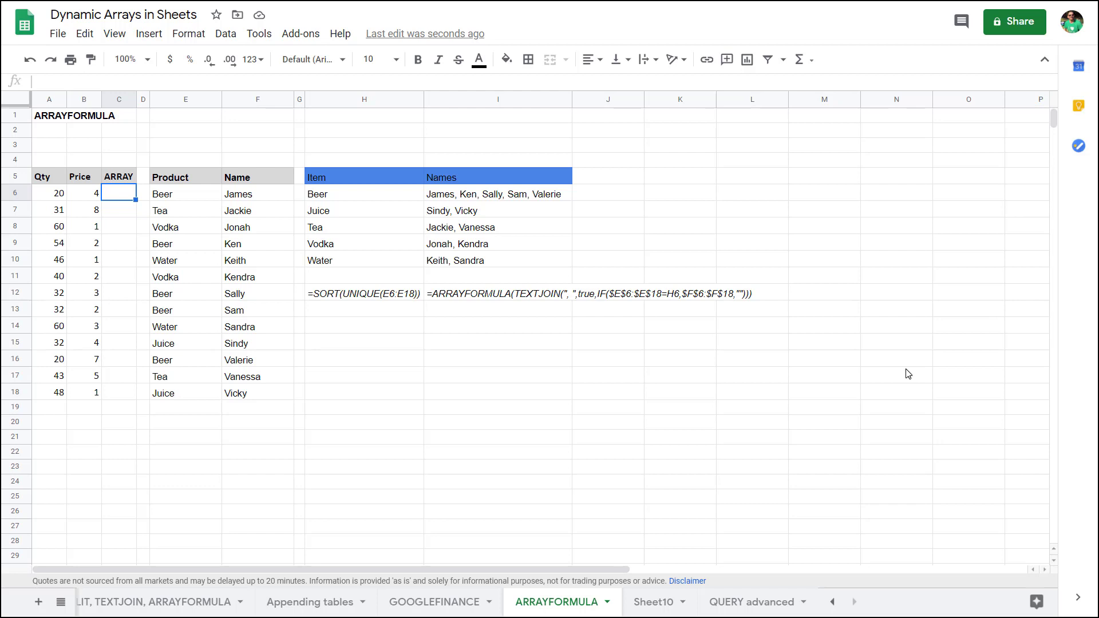
Step: Enter =ARRAYFORMULA(A6:A18*B6:B18) in C6 to compute Qty times Price for all rows
text(=)
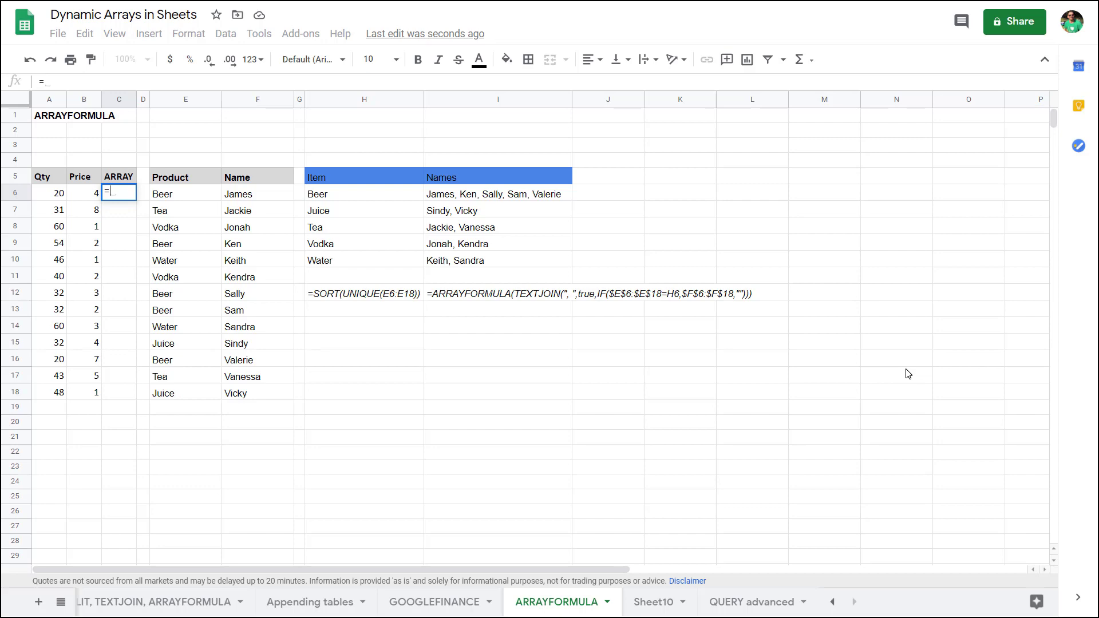
text(arra)
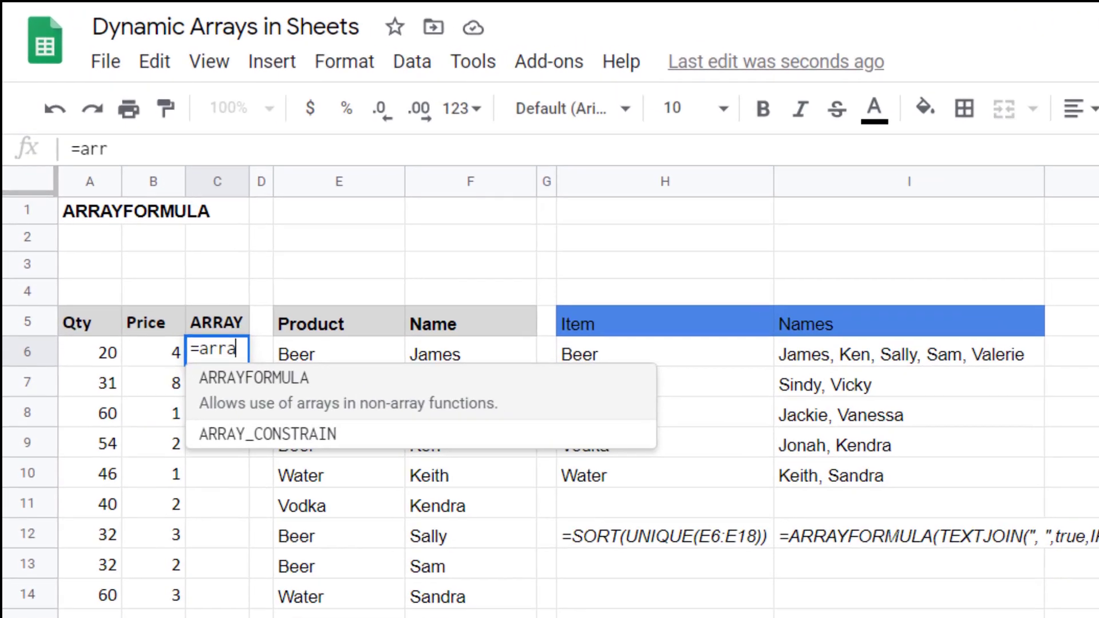
key(Tab)
key(Left)
key(Left)
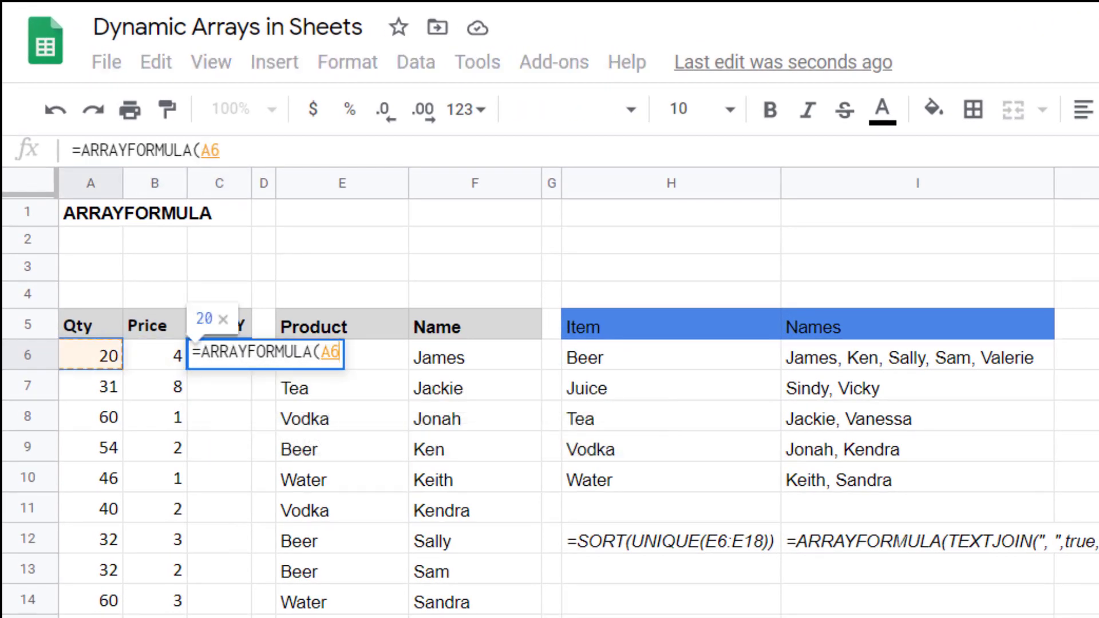
key(ctrl+shift+Down)
text(*)
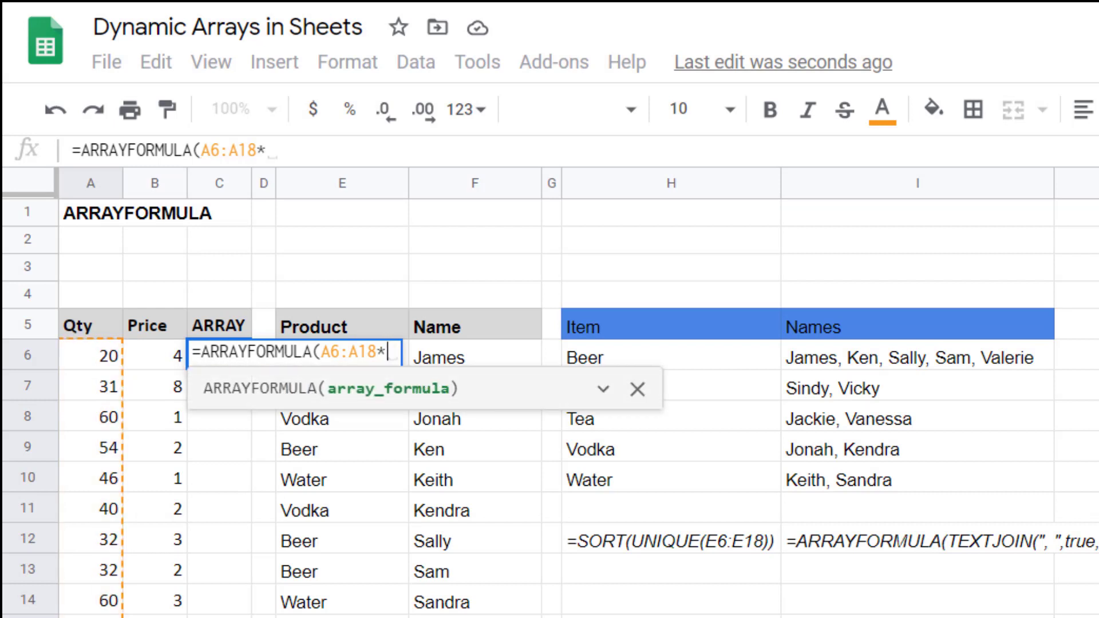
key(Left)
key(Left)
key(Right)
key(ctrl+shift+Down)
text())
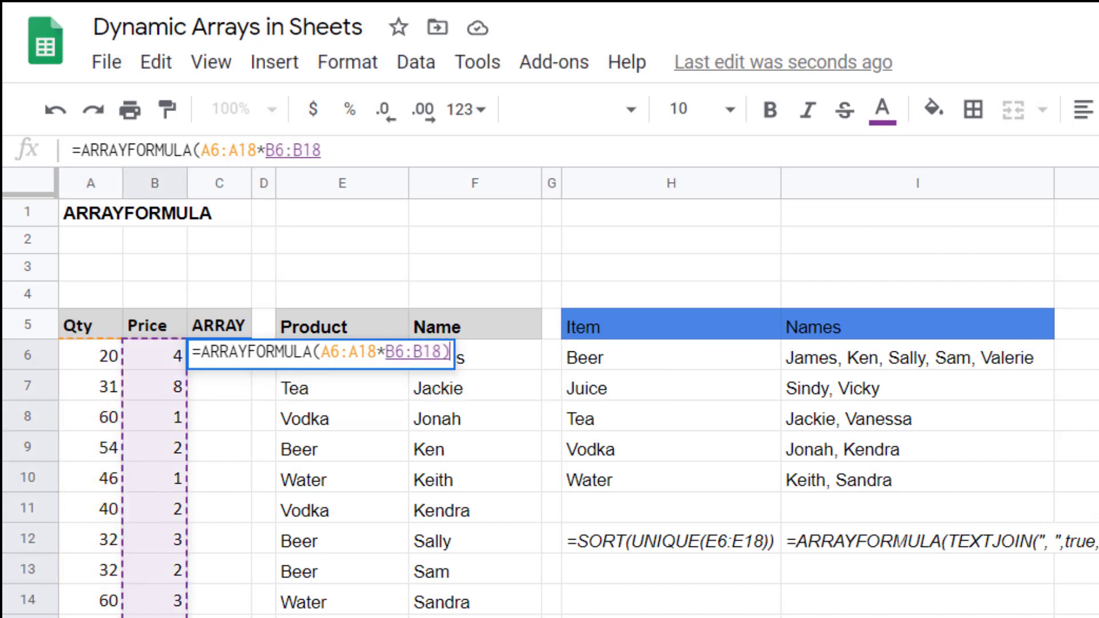
key(Return)
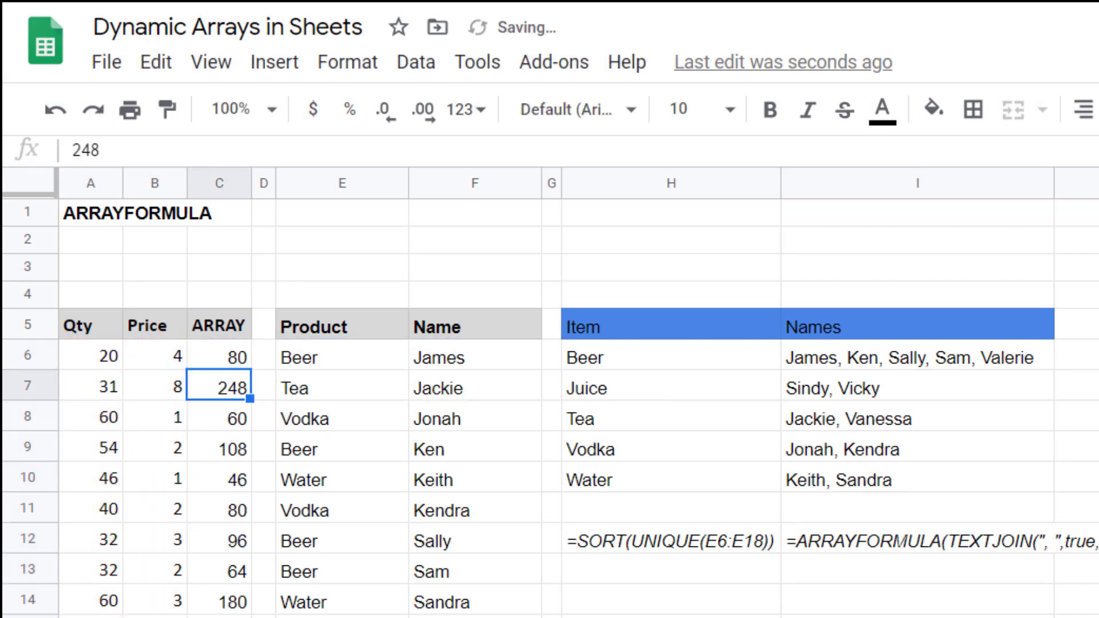
key(Up)
key(Down)
key(Down)
key(Down)
key(Down)
key(Down)
key(Down)
key(Down)
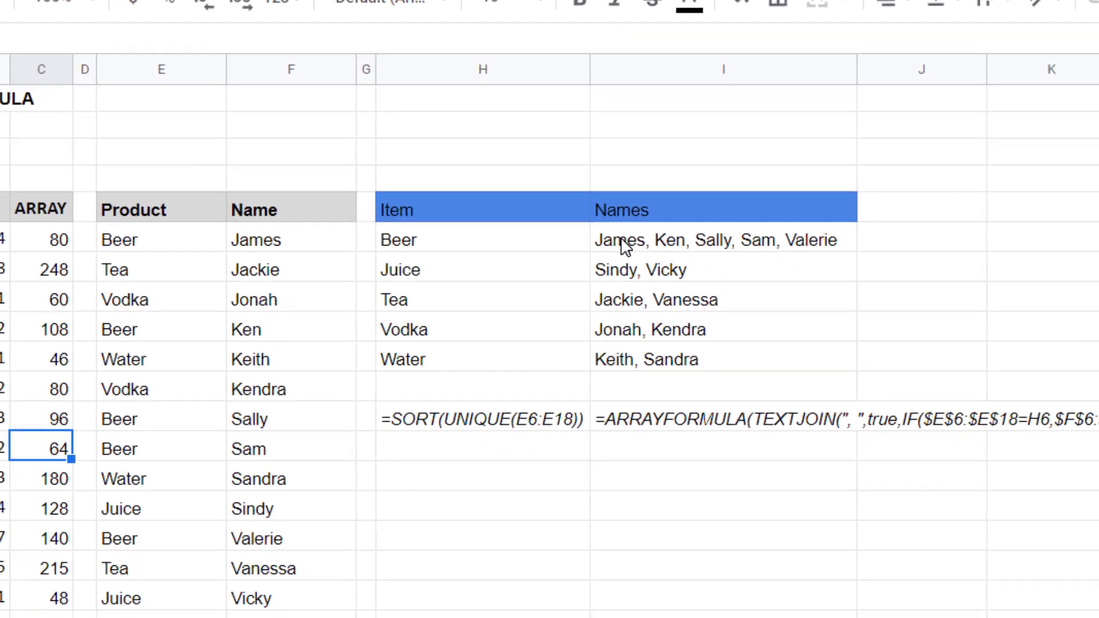
Step: Review the Item list, its SORT(UNIQUE) formula and the TEXTJOIN names for Beer and Water
click(621, 241)
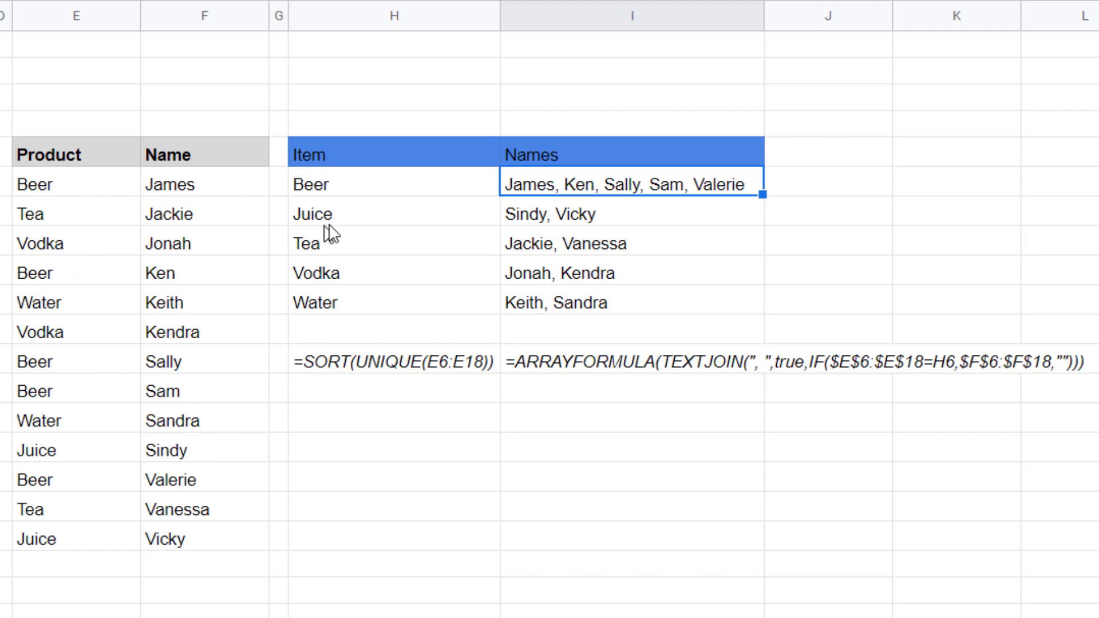
click(366, 247)
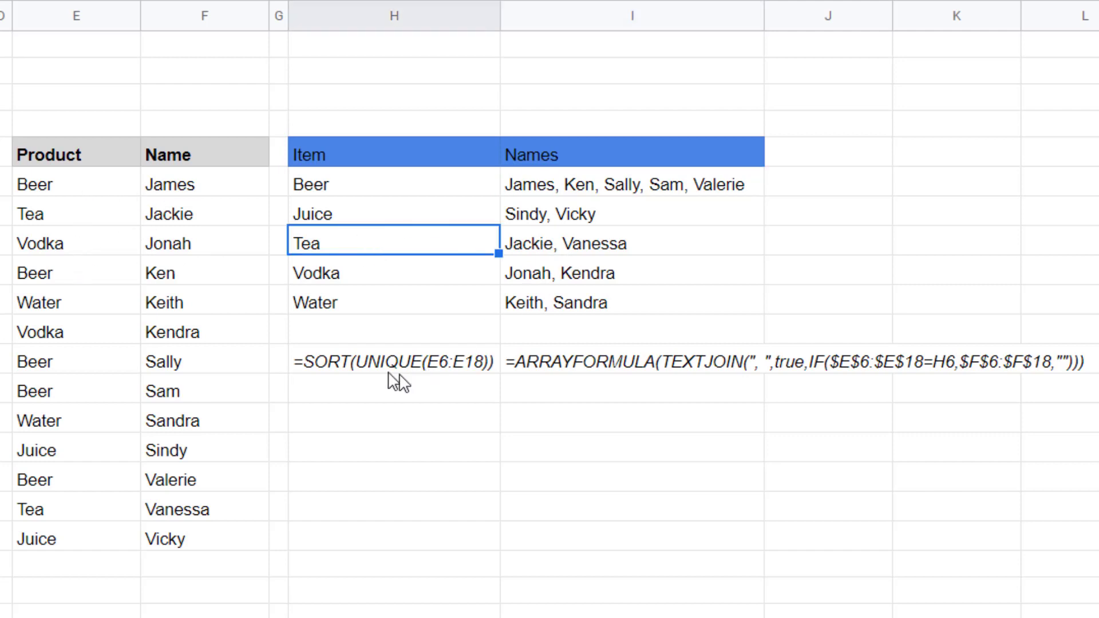
click(379, 366)
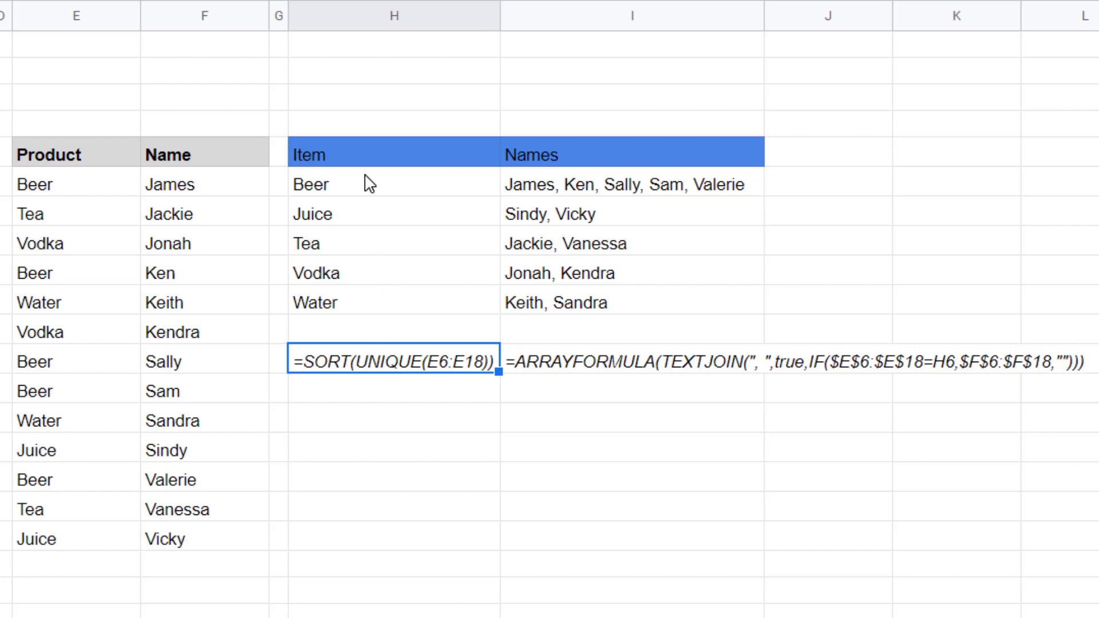
drag(364, 181, 349, 304)
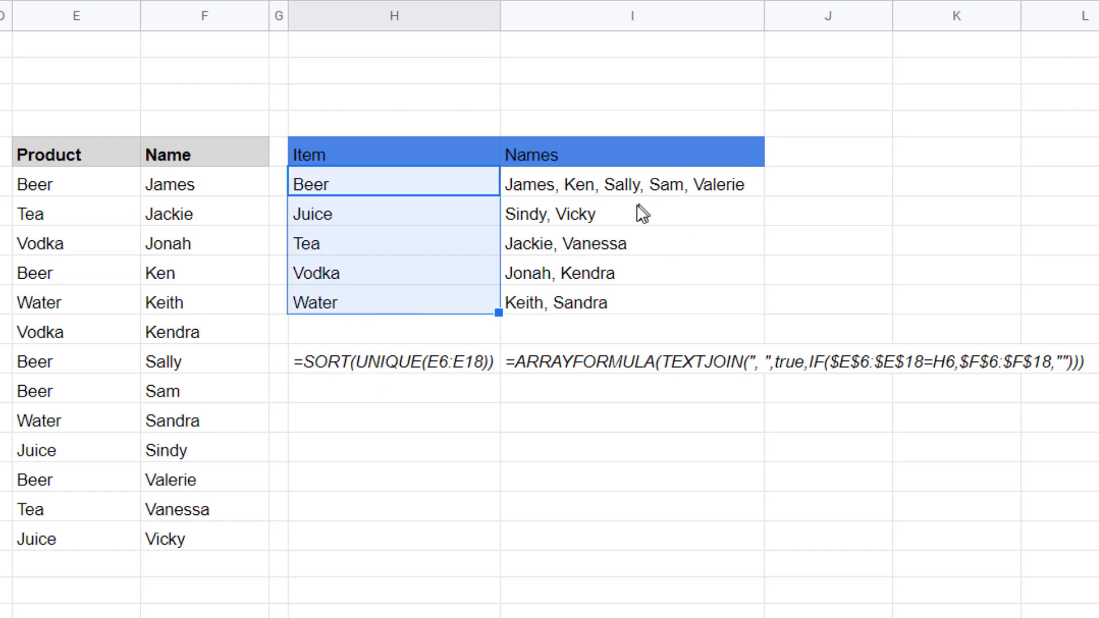
click(595, 190)
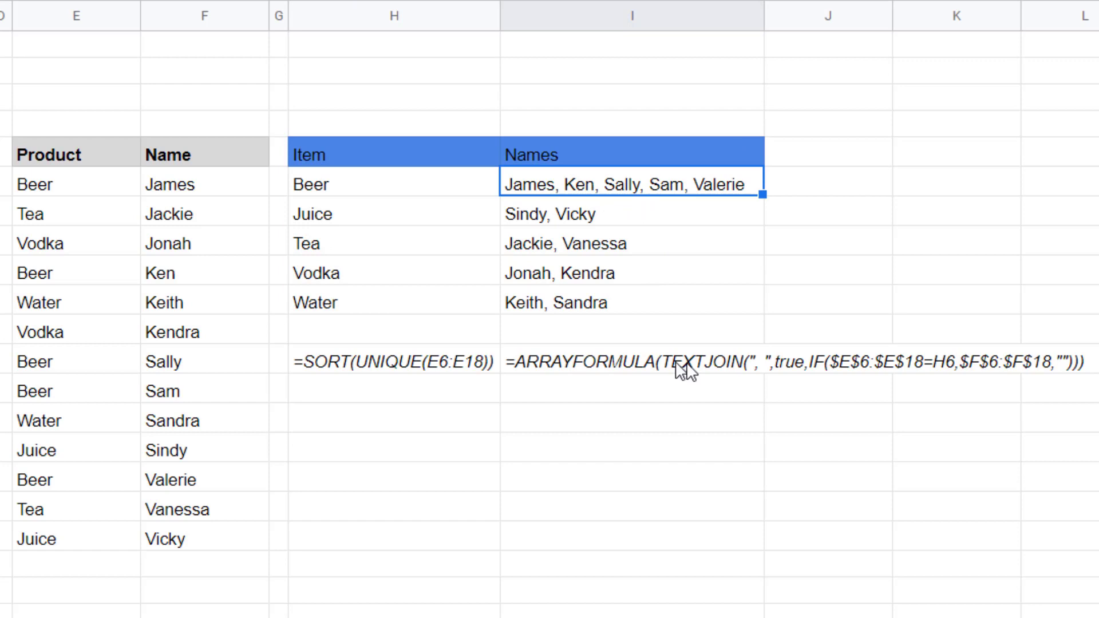
click(570, 364)
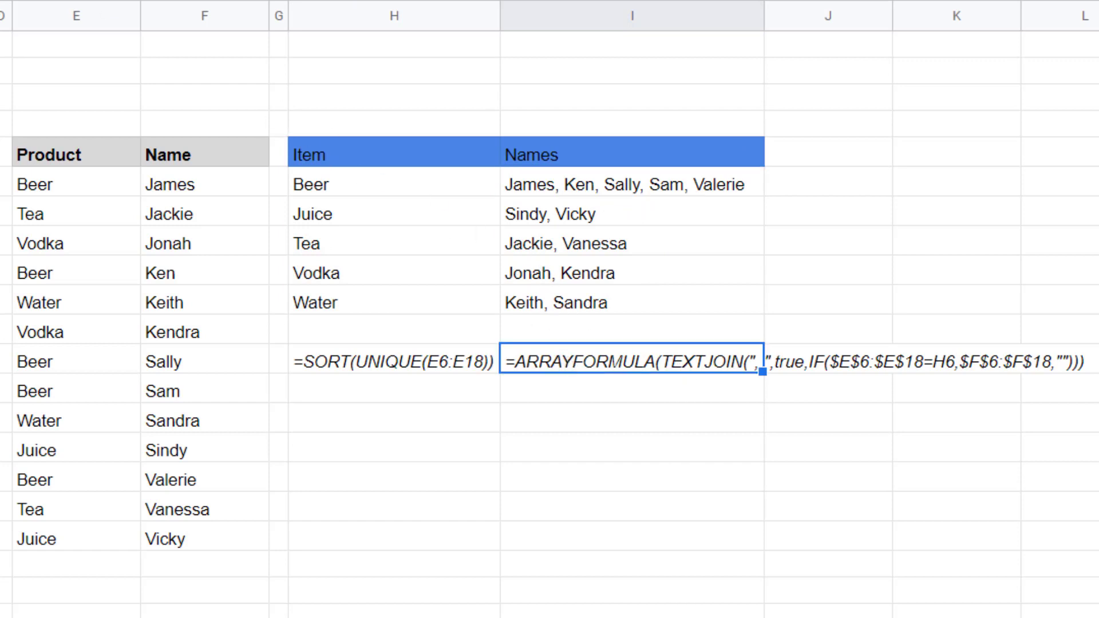
click(616, 304)
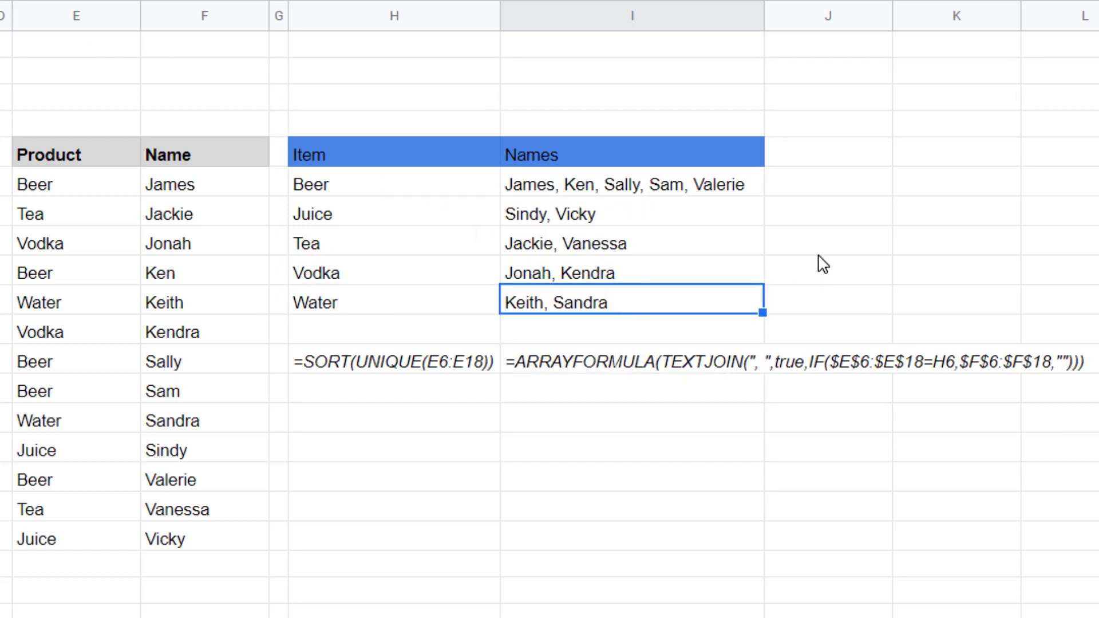
key(Down)
key(Down)
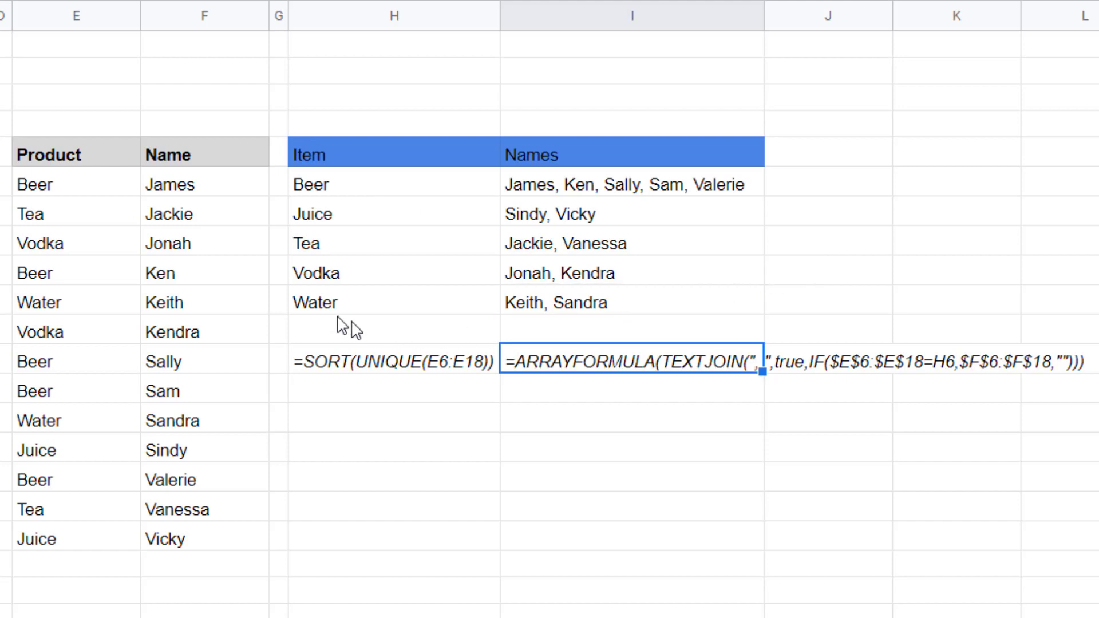
click(575, 395)
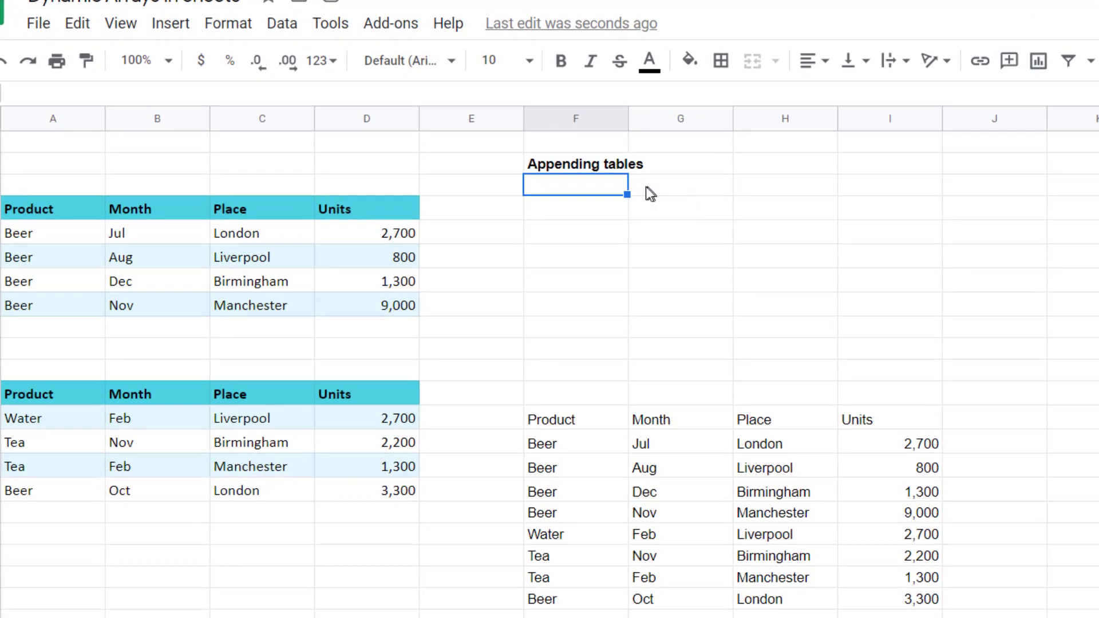
Step: Enter ={A4:D8;A13:D16} in F3 to stack both sales tables
text(=)
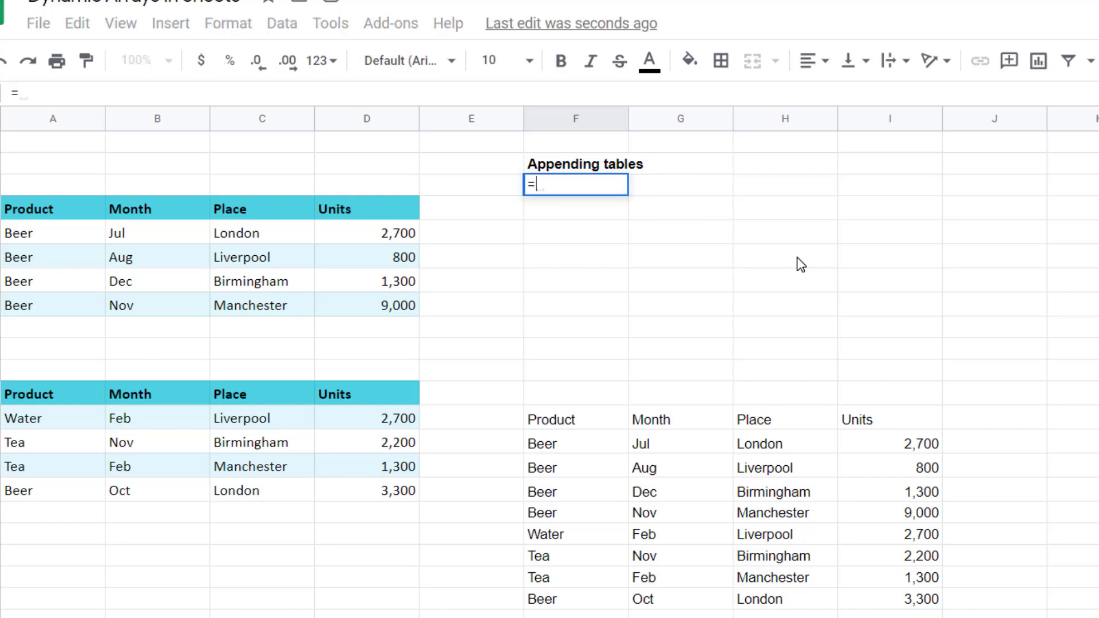
text({)
drag(43, 218, 408, 312)
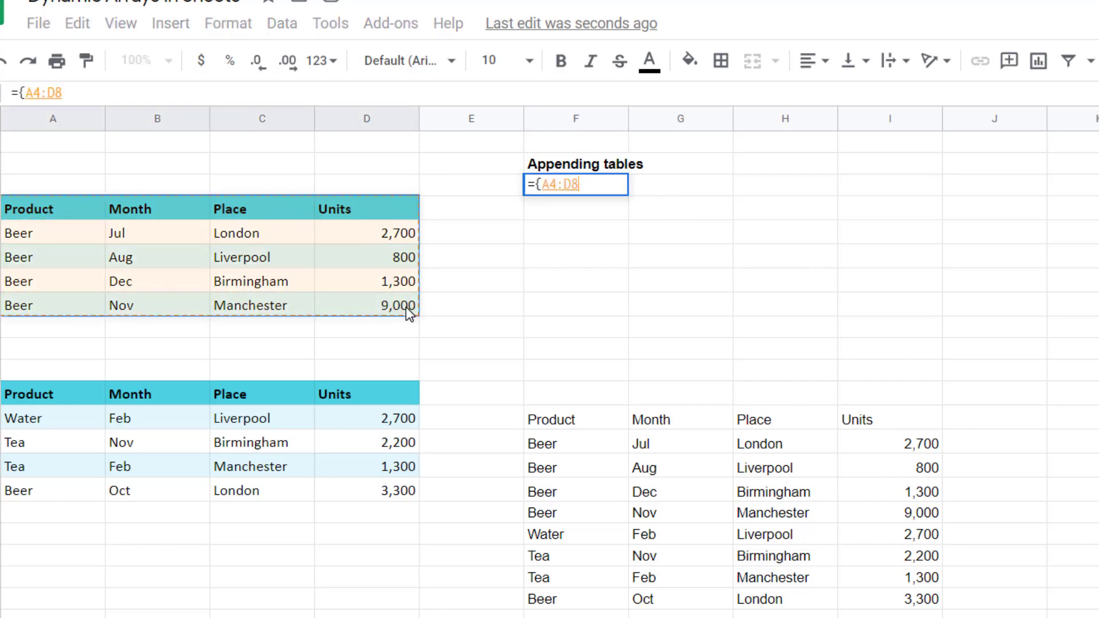
text(;)
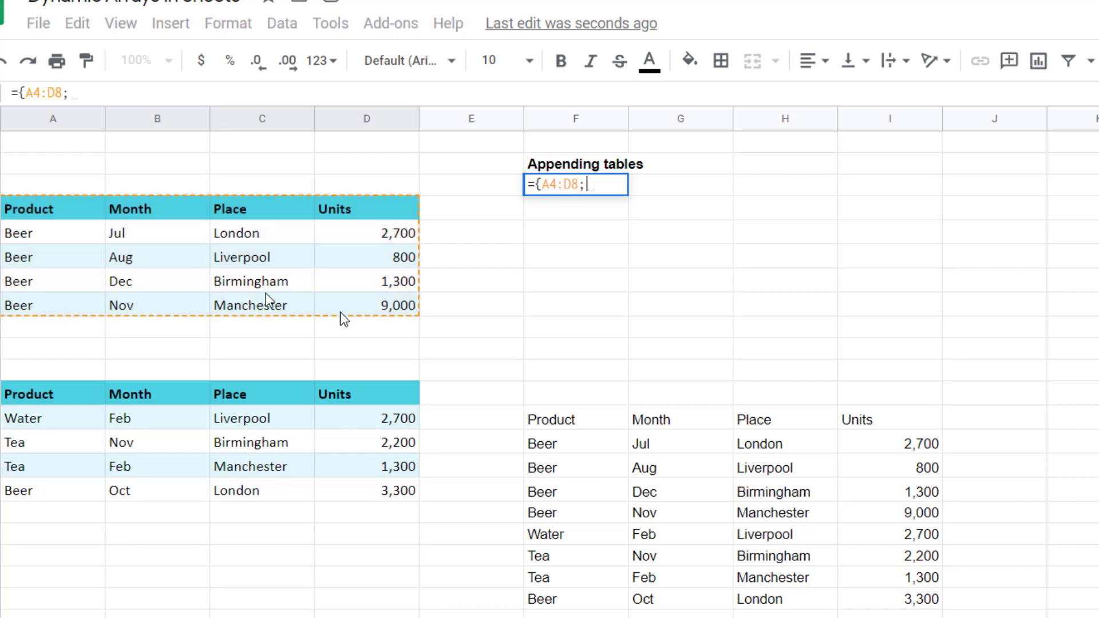
drag(37, 417, 372, 490)
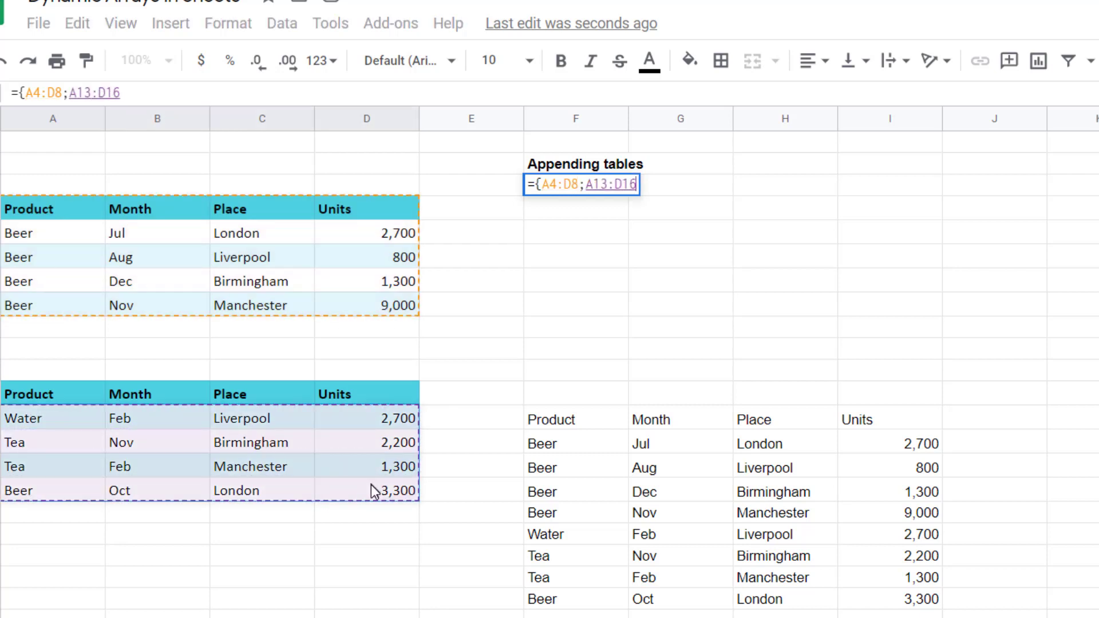
text(})
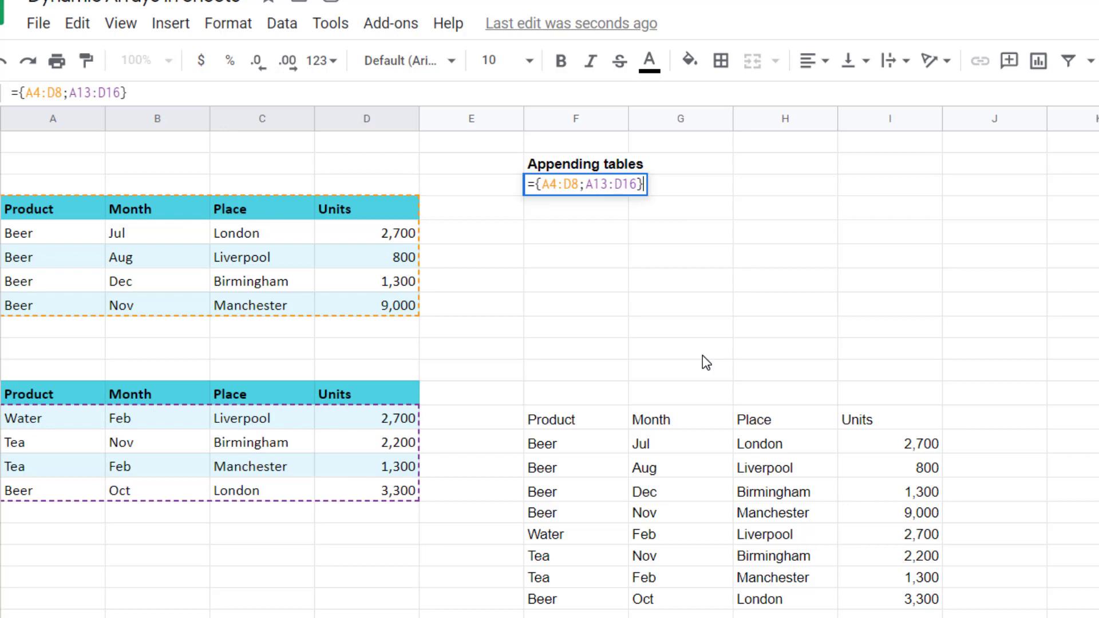
key(Return)
key(Up)
key(Down)
key(Down)
key(Down)
key(Down)
key(Down)
key(Down)
key(Down)
key(Down)
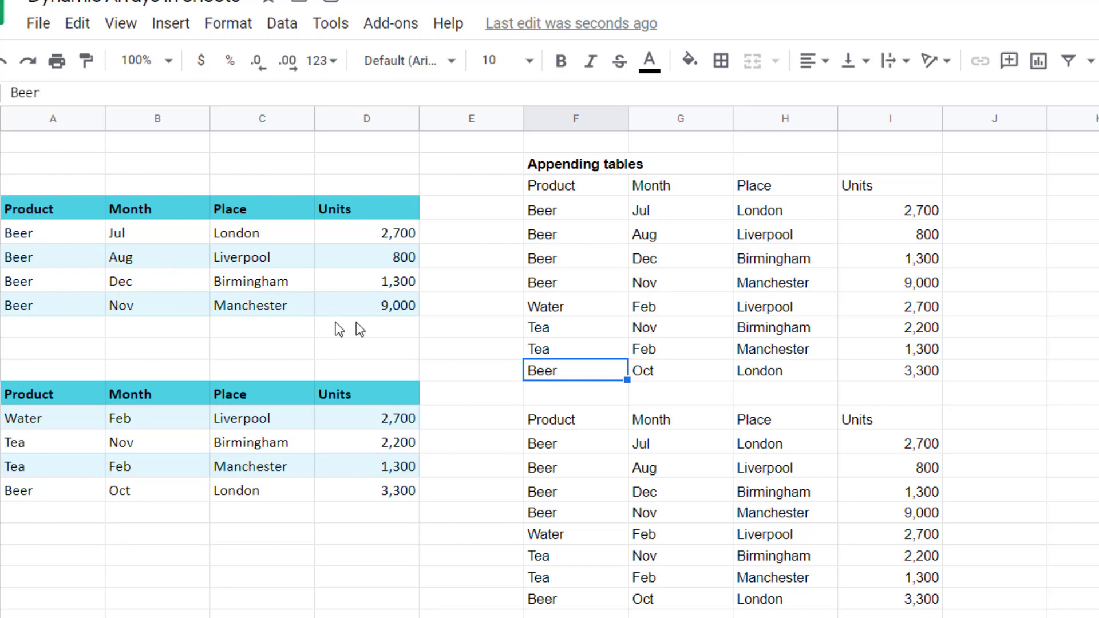
Step: Open the FILTER formula in F13 and examine its A13:A20 criterion
click(558, 421)
double_click(558, 422)
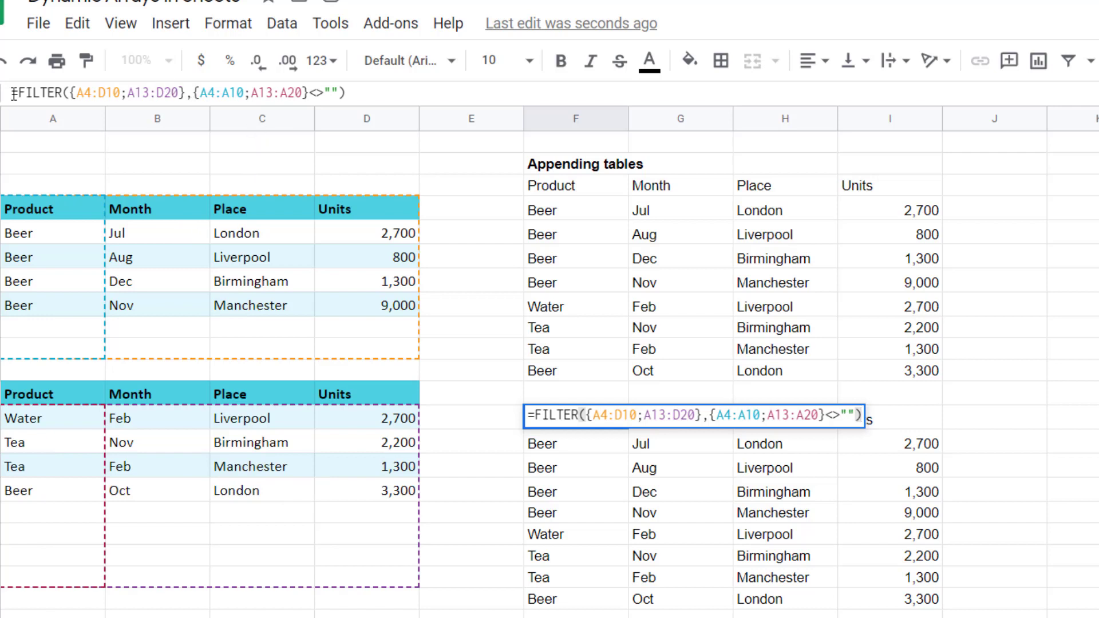
click(264, 91)
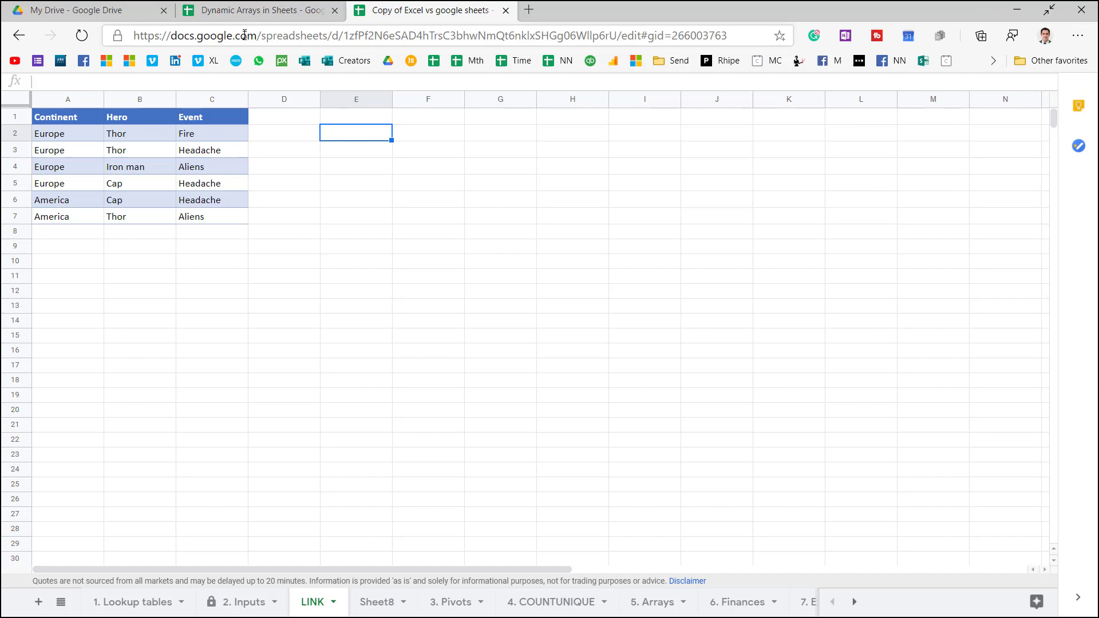
Step: Copy the other spreadsheet's web address from the address bar
click(273, 36)
right_click(273, 36)
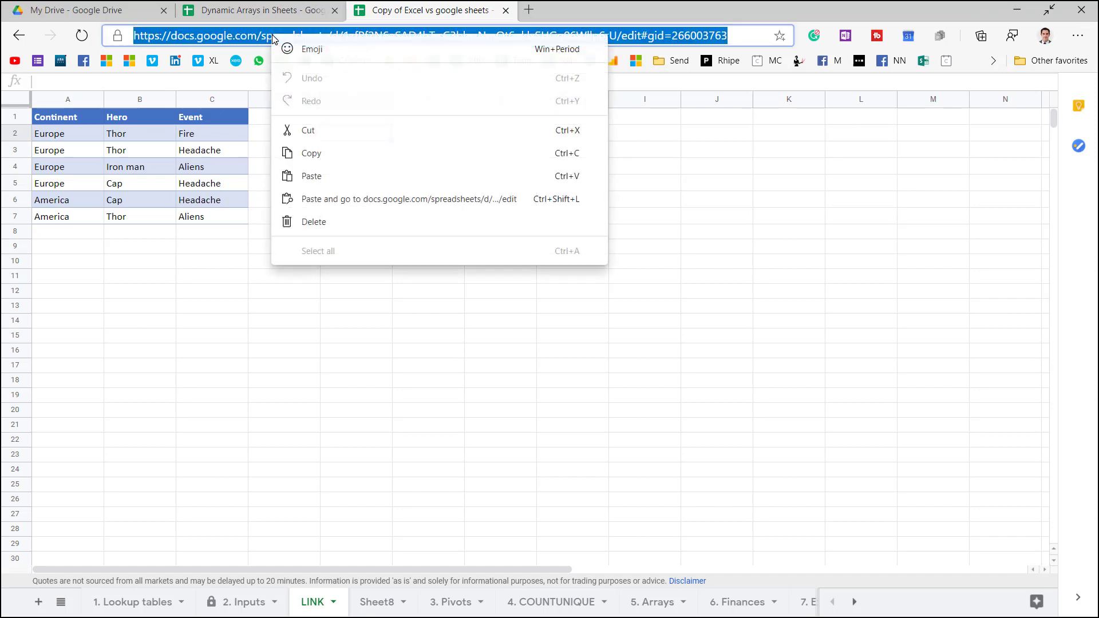
click(312, 154)
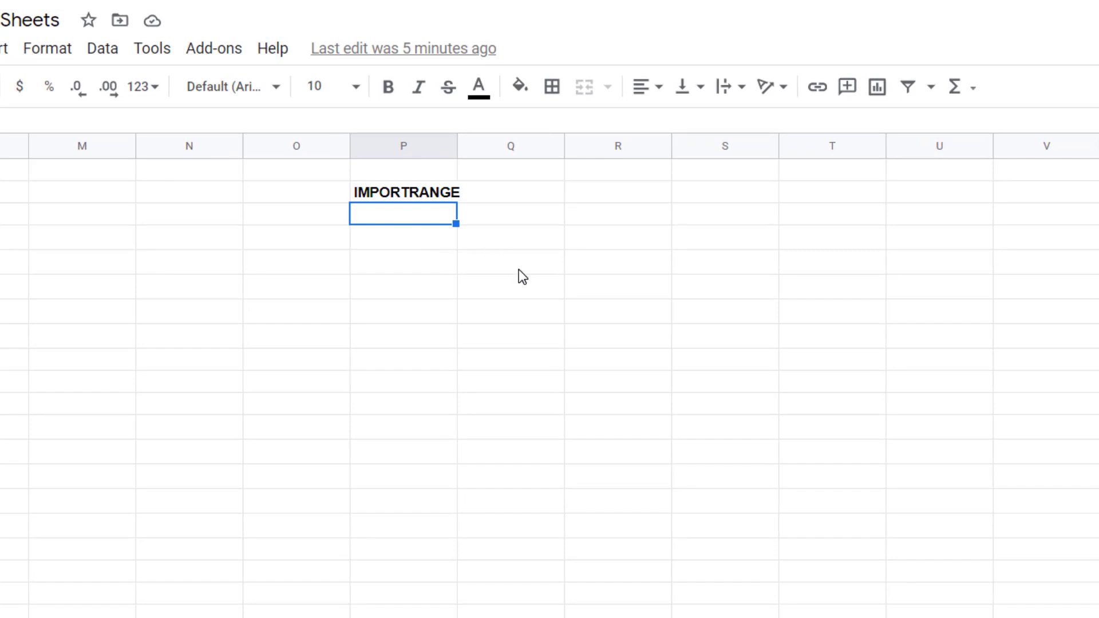
Step: Enter an IMPORTRANGE formula with the pasted spreadsheet URL and Link!A1:C5, then allow access
text(=impo)
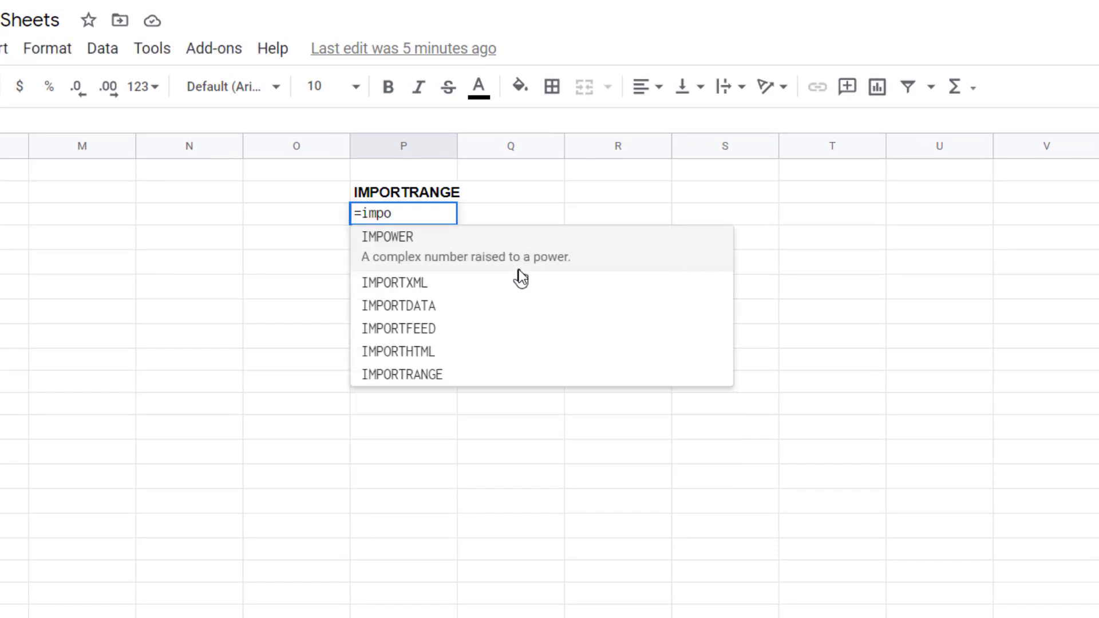
text(rtr)
key(Tab)
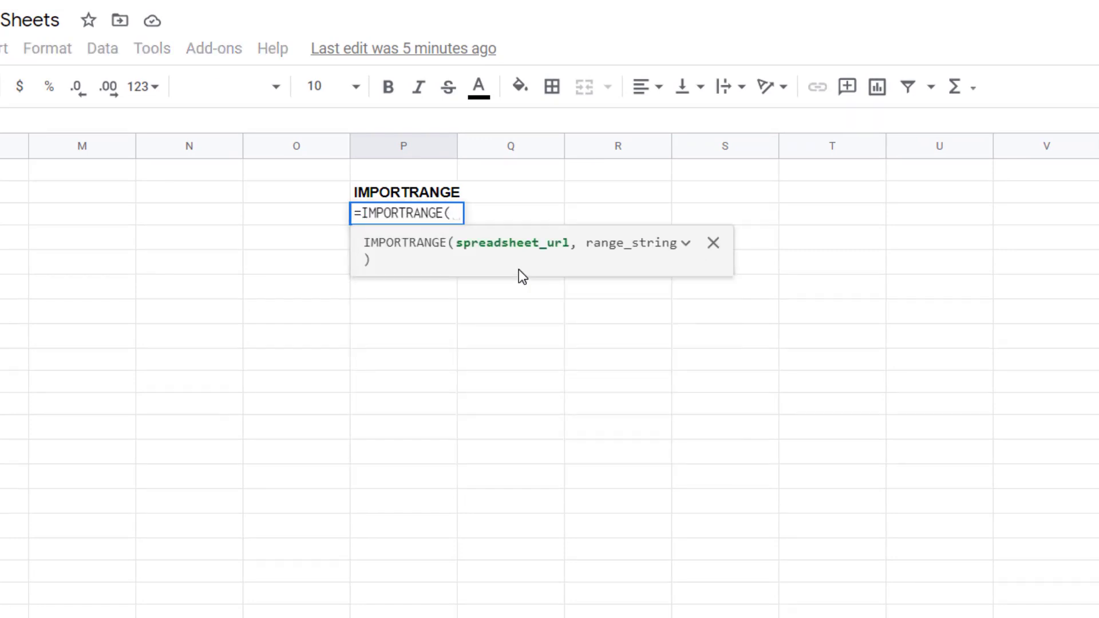
text(")
key(ctrl+v)
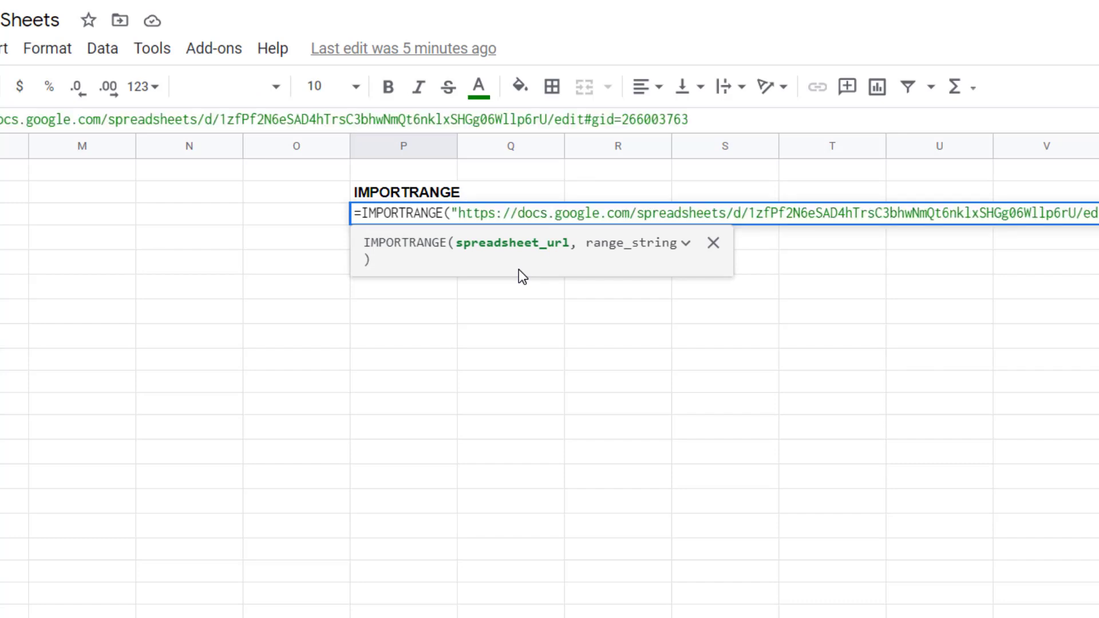
text(,"Link!A1:C)
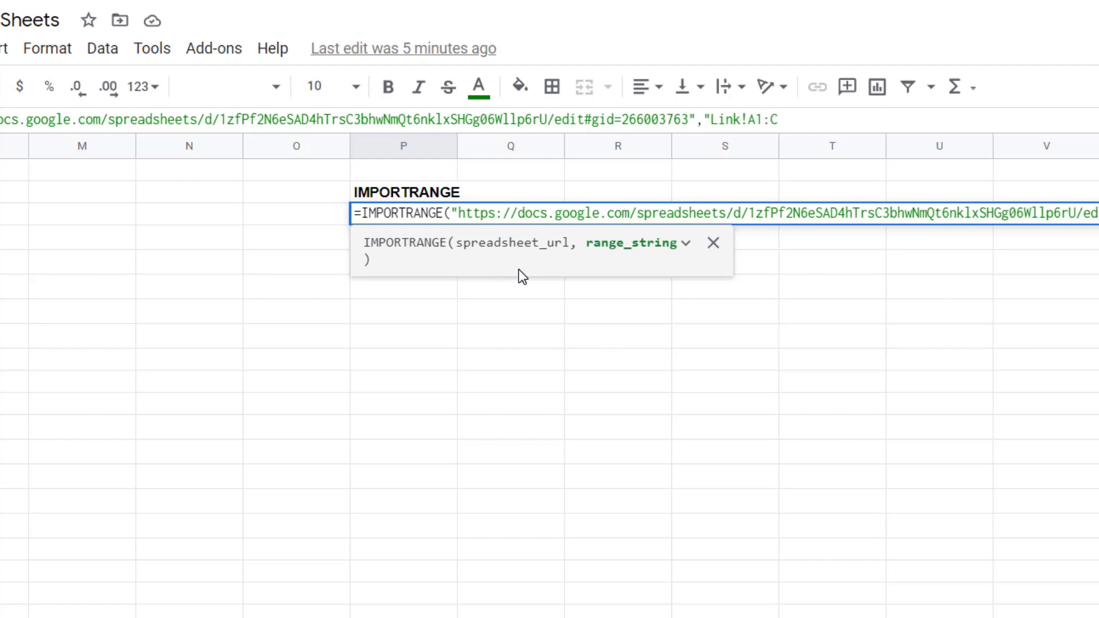
text())
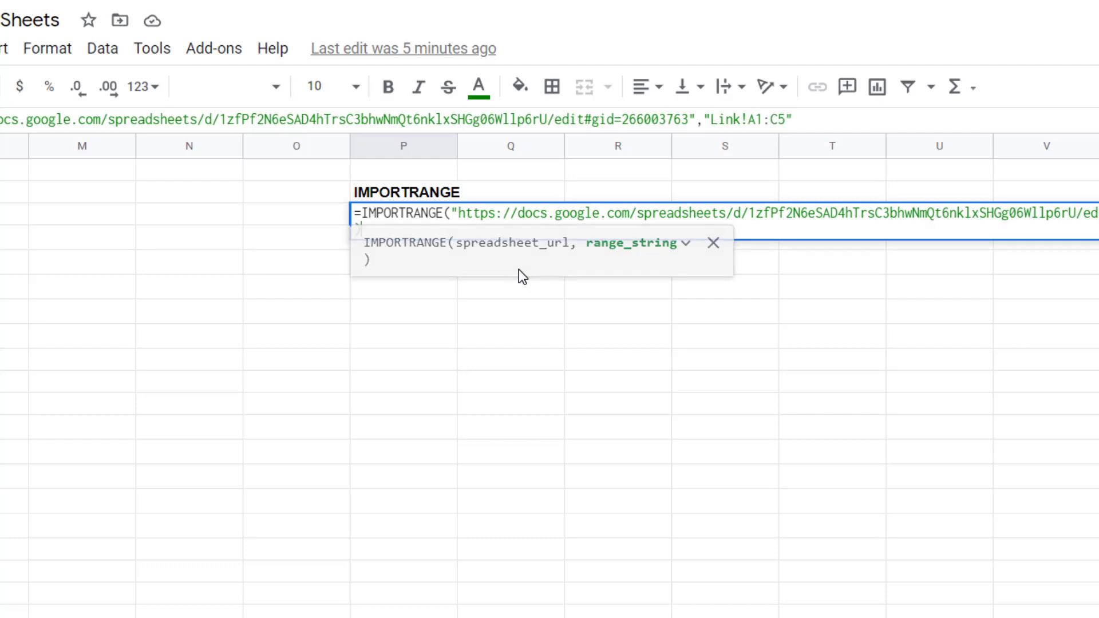
key(Return)
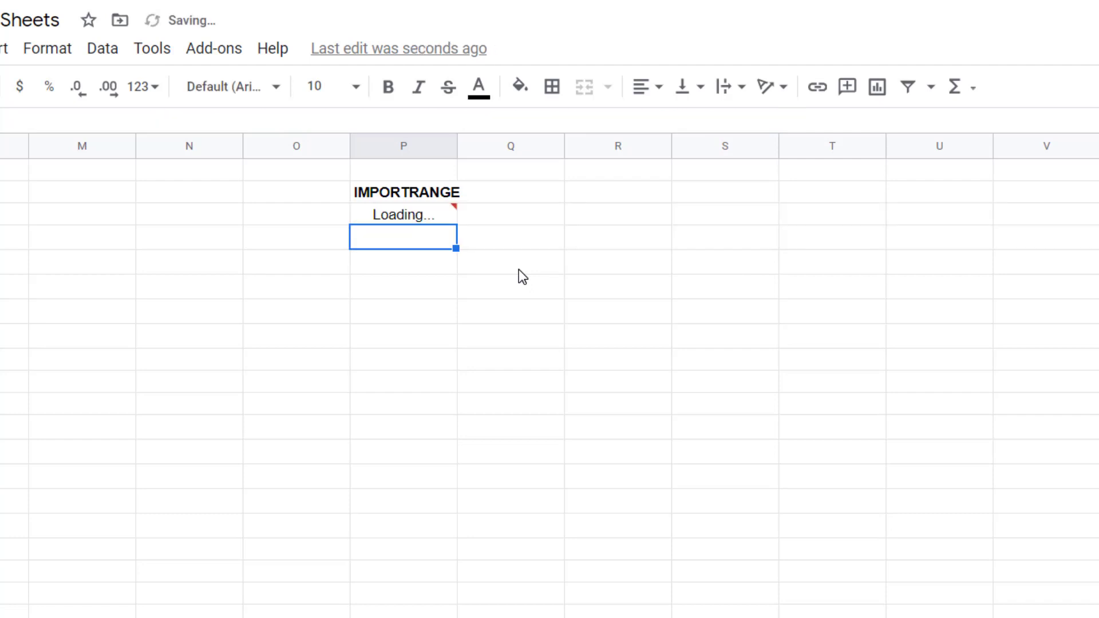
click(408, 220)
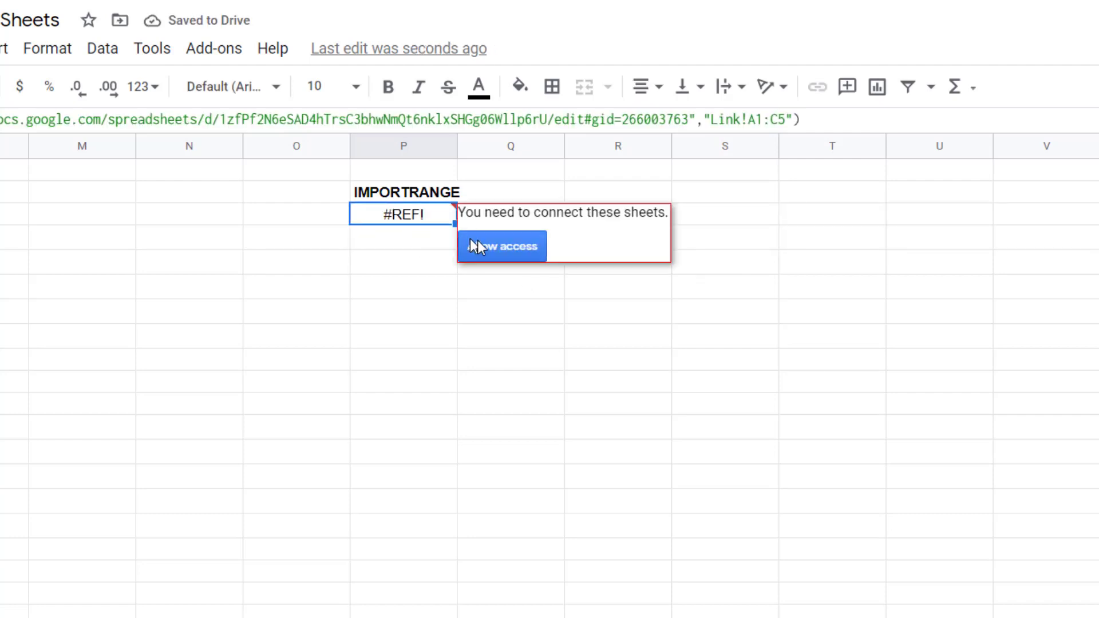
click(495, 247)
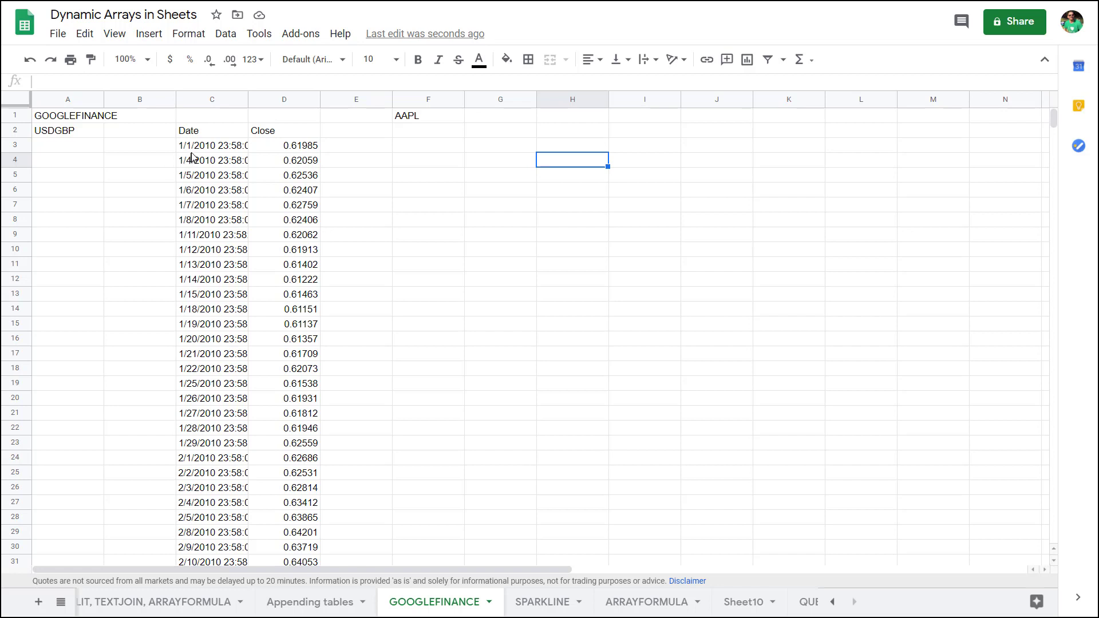
Step: Enter =GOOGLEFINANCE(F1,"all","1/1/2020",TODAY()) in F2 under the AAPL heading
click(197, 134)
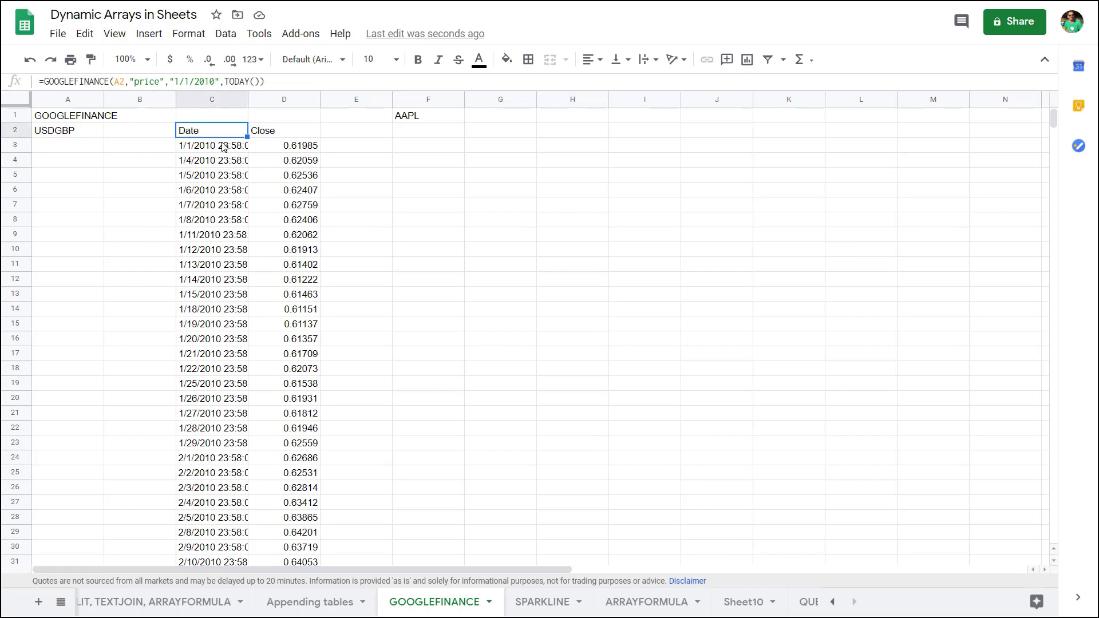
click(441, 132)
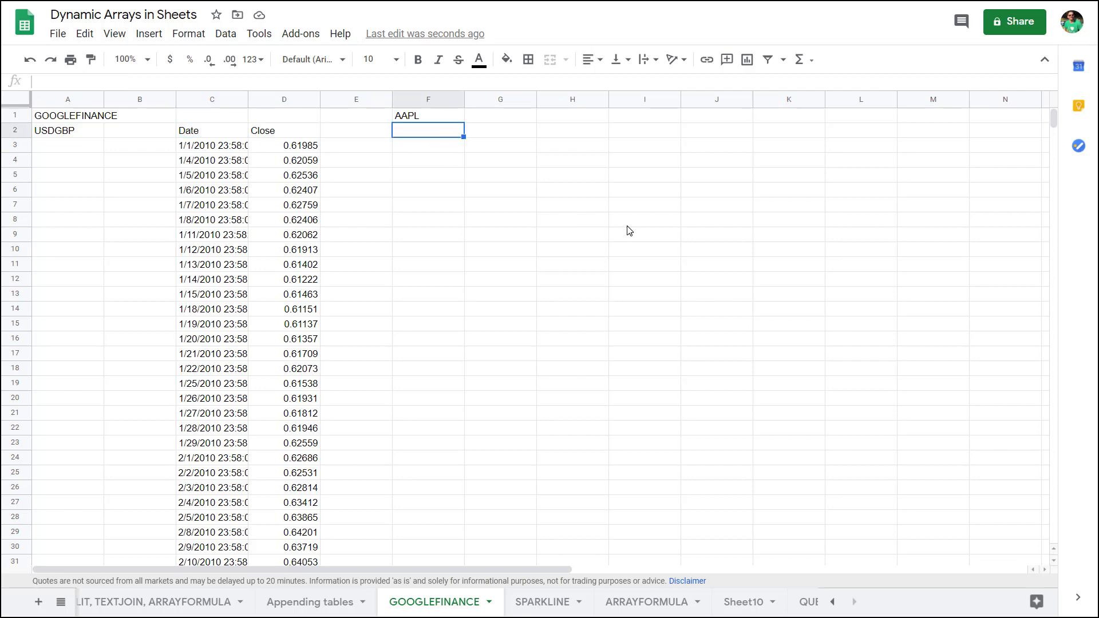
text(=go)
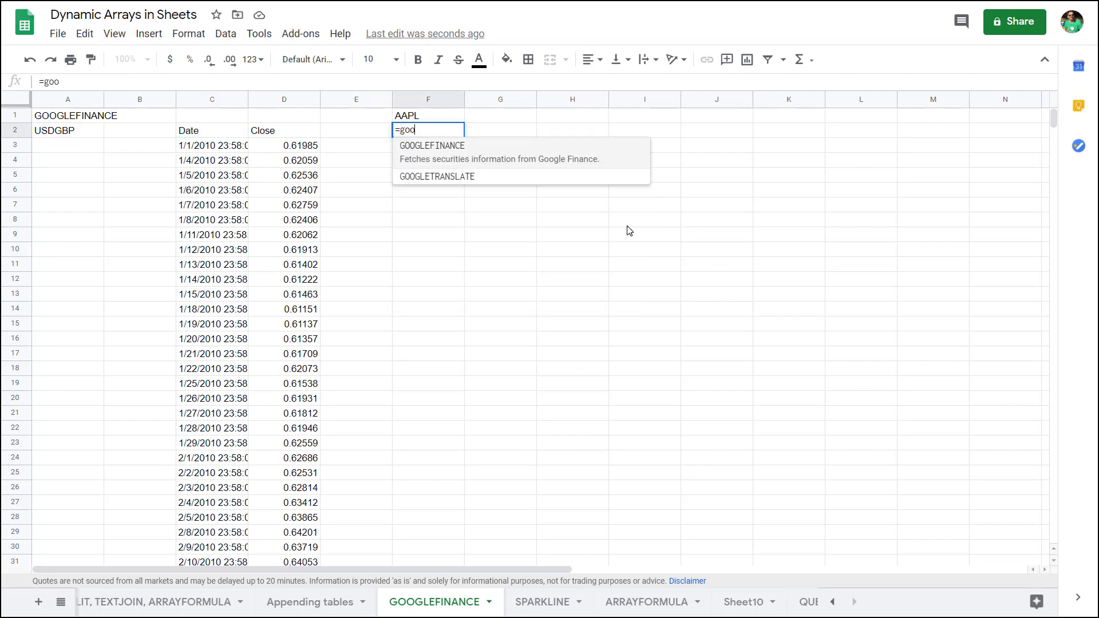
text(o)
key(Tab)
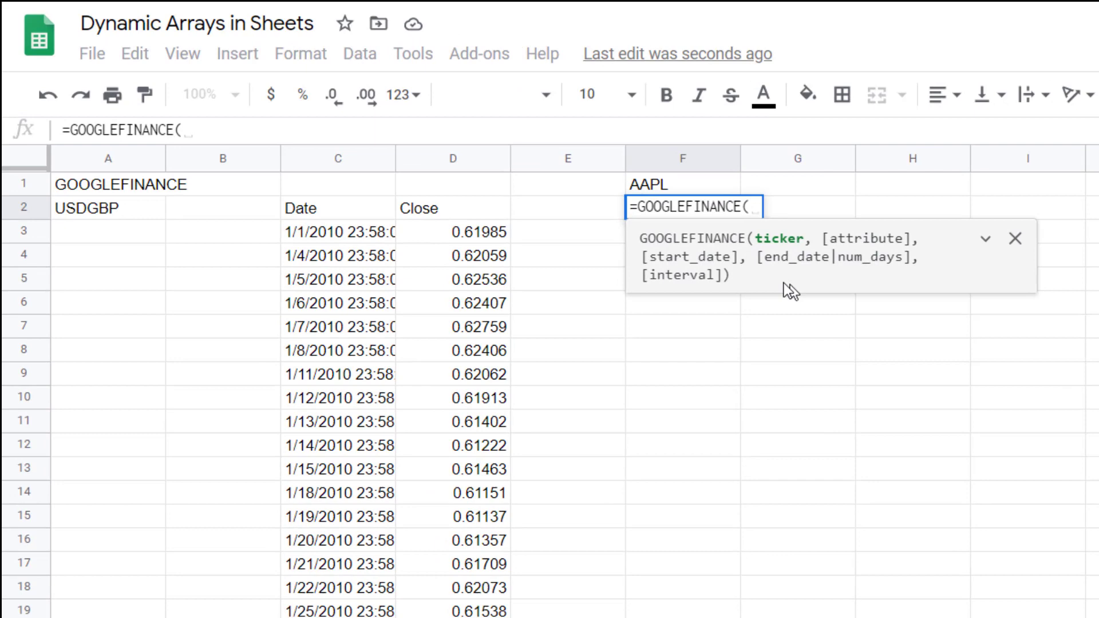
click(704, 185)
text(, )
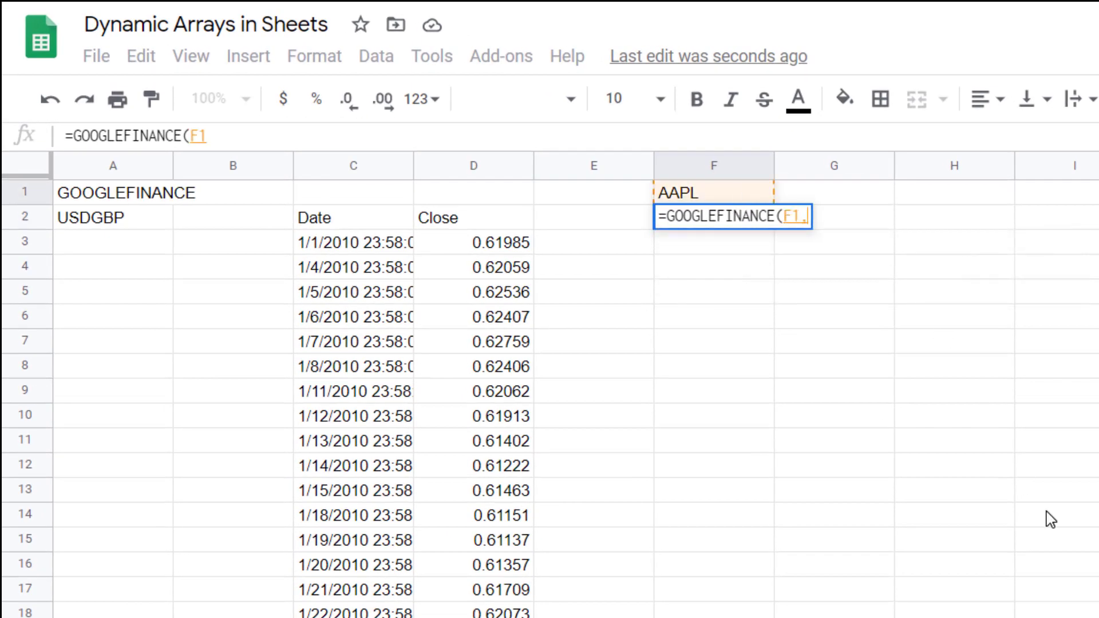
text(")
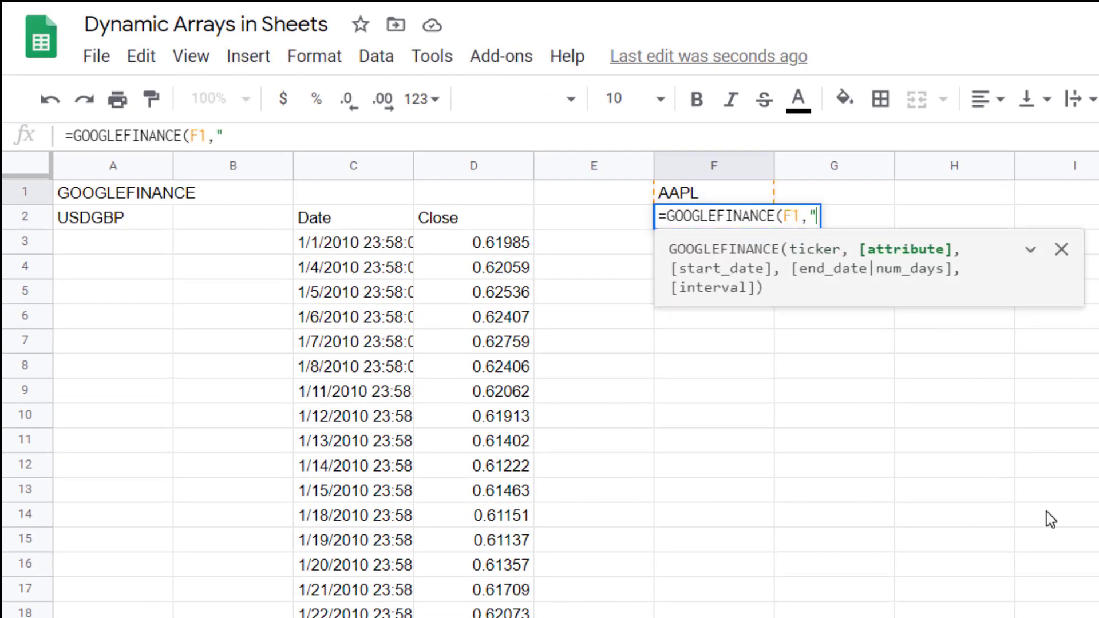
text(all",")
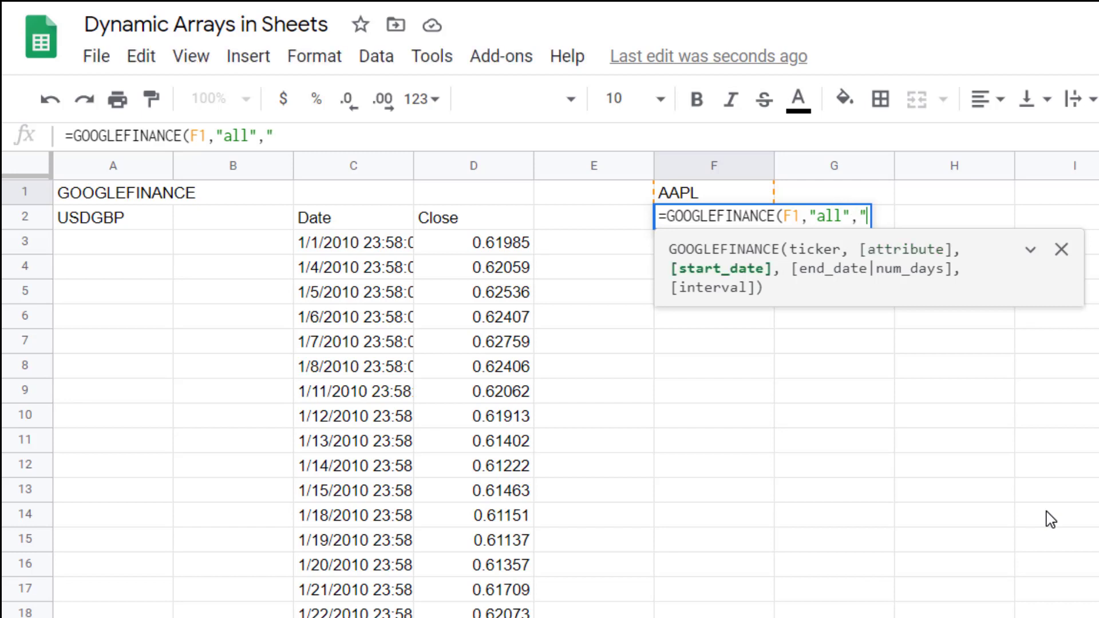
text(1/1/)
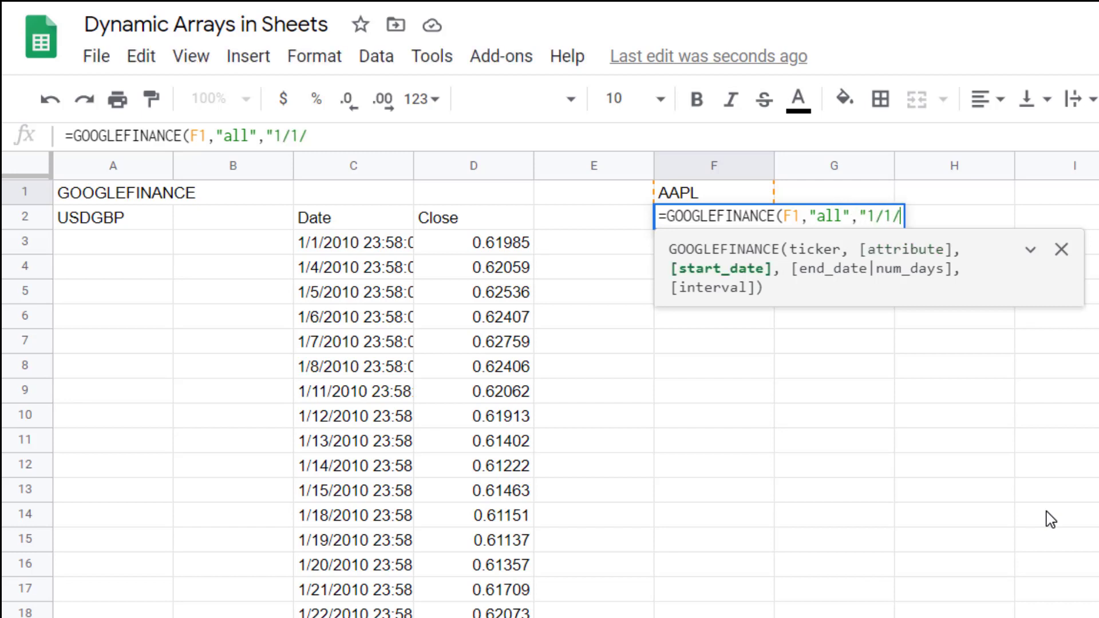
text(20)
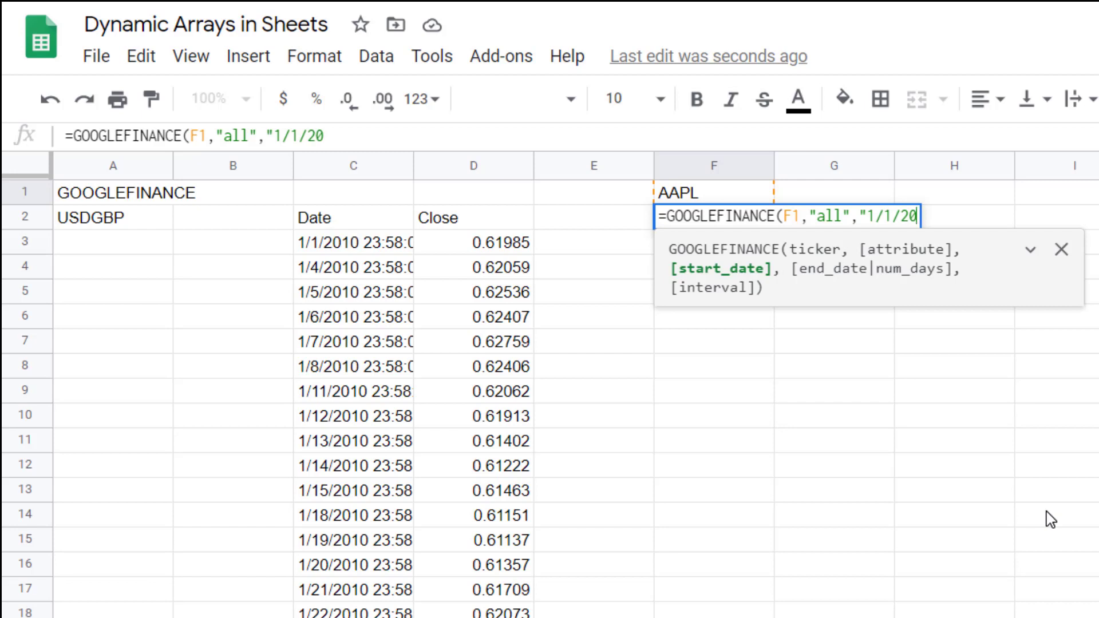
text(20)
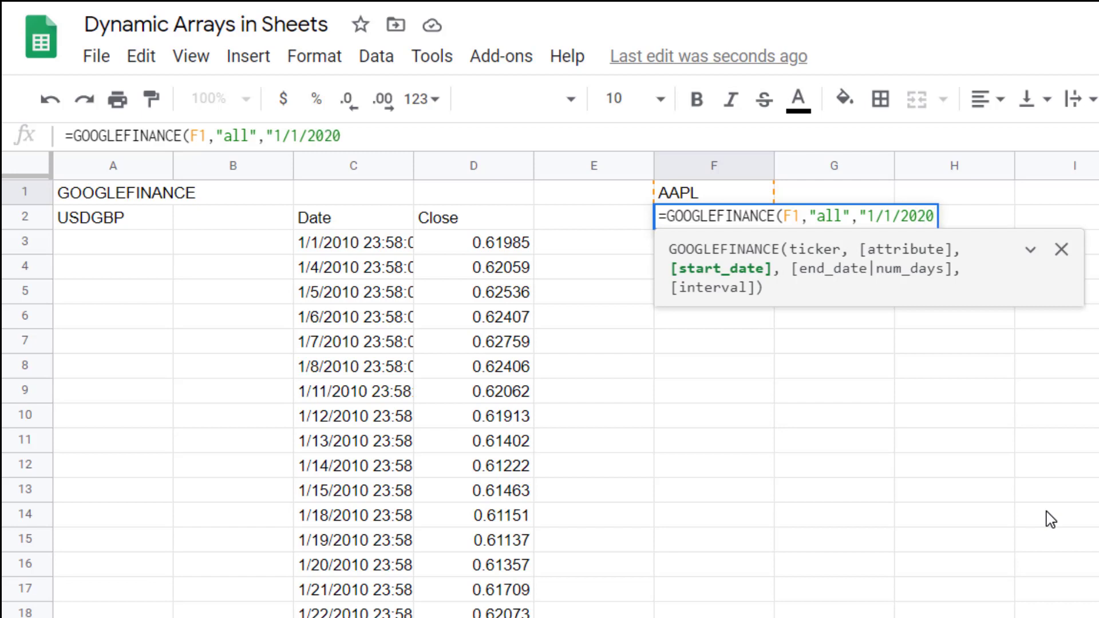
text(",)
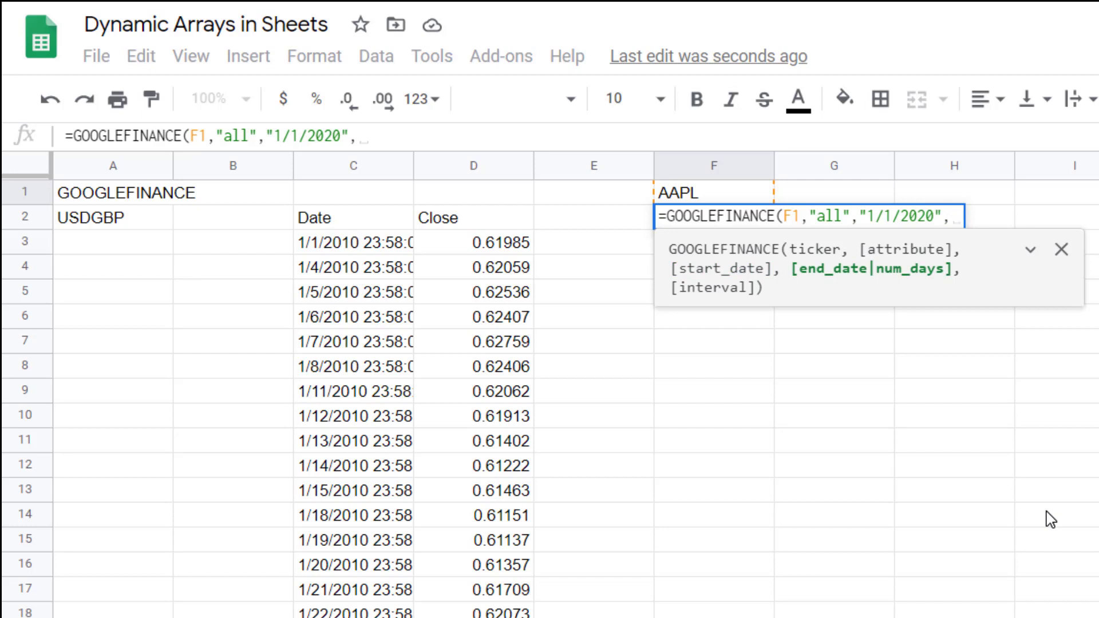
text(tod)
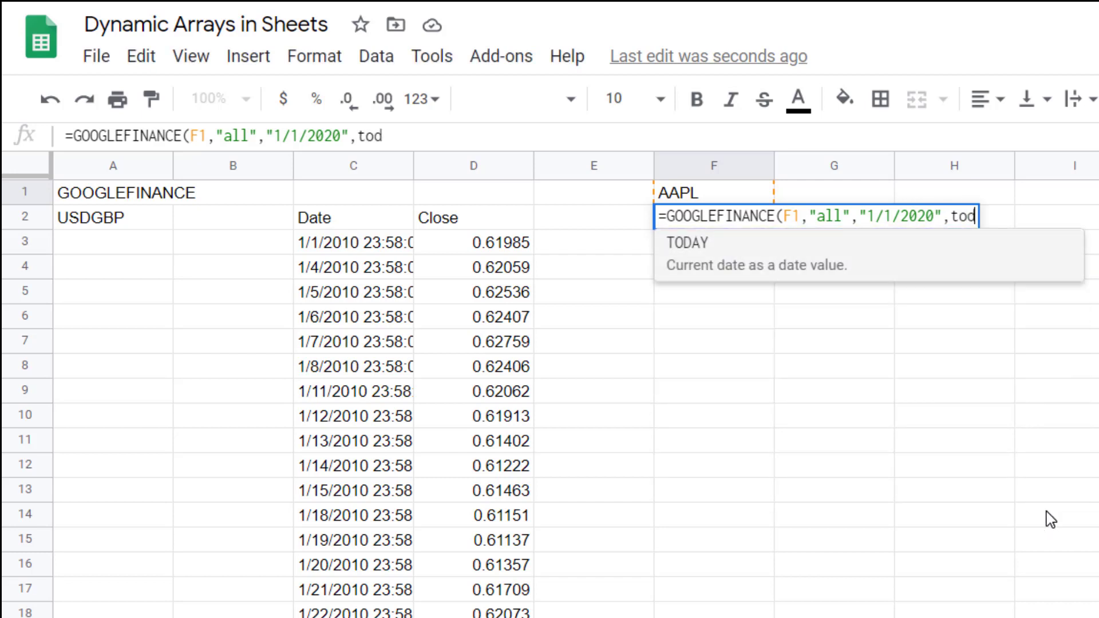
key(Tab)
text())
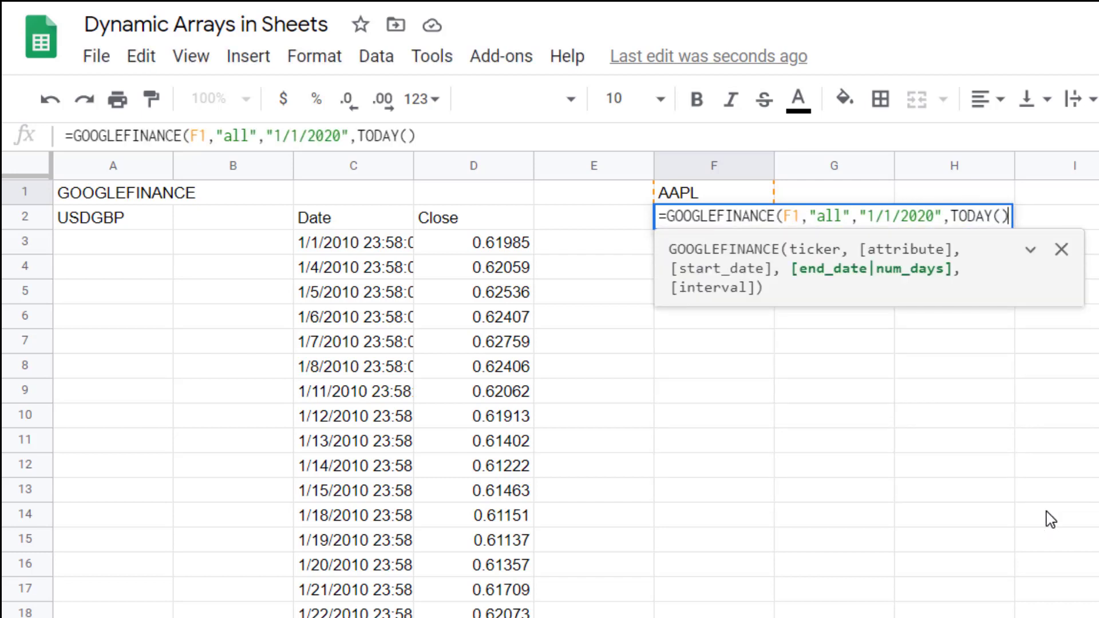
text())
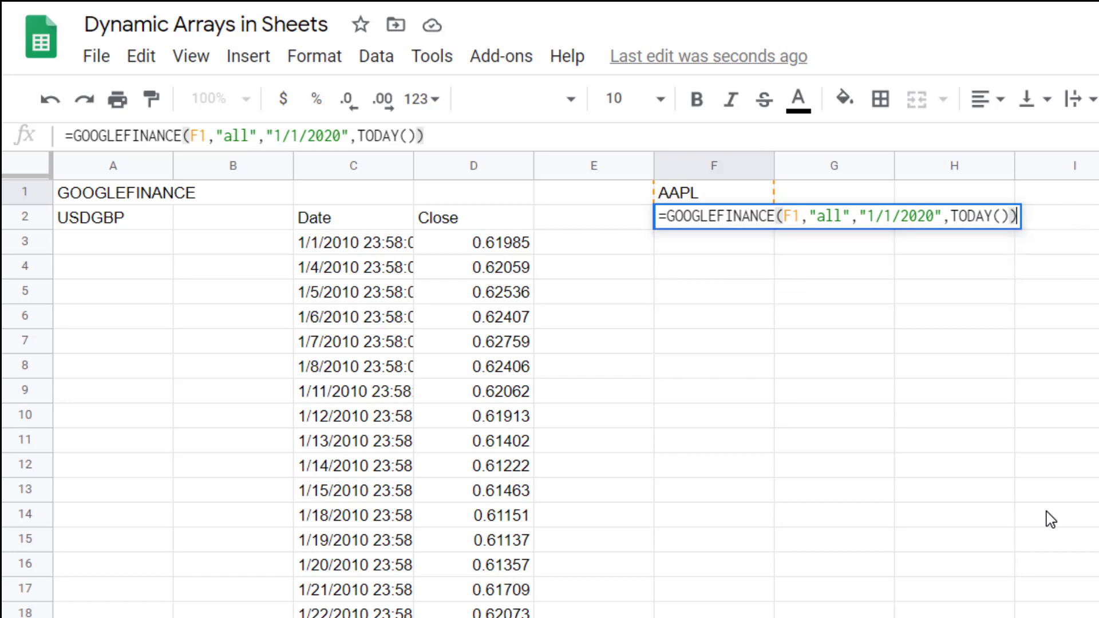
key(Return)
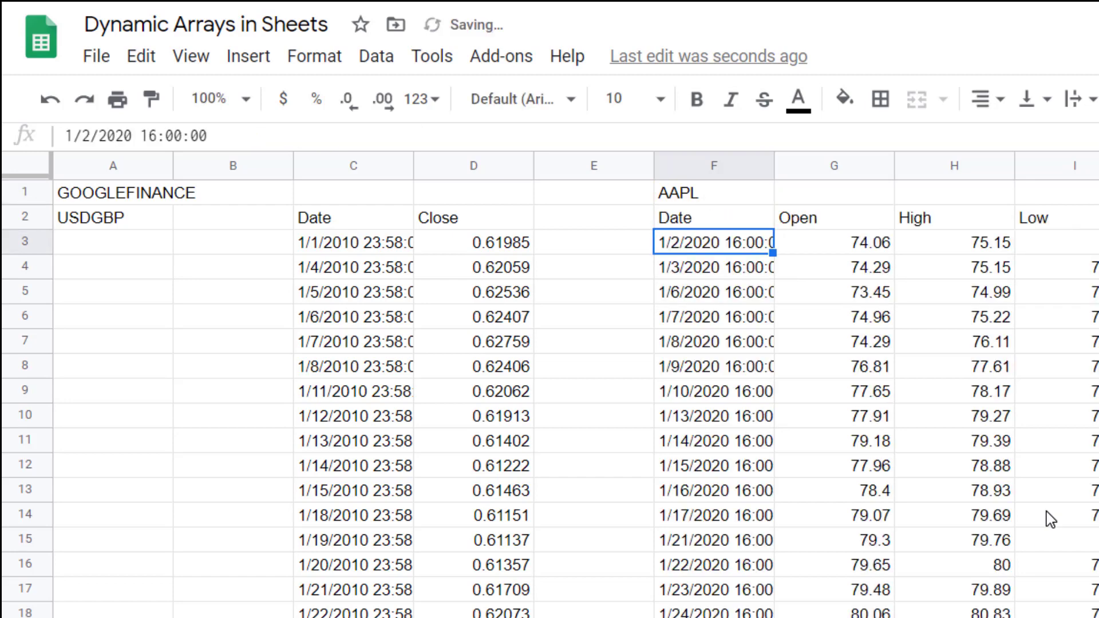
Step: Browse the loaded AAPL data and the last USDGBP row, then return to F2
key(Down)
key(Down)
key(Down)
key(Right)
key(Right)
key(Left)
key(Left)
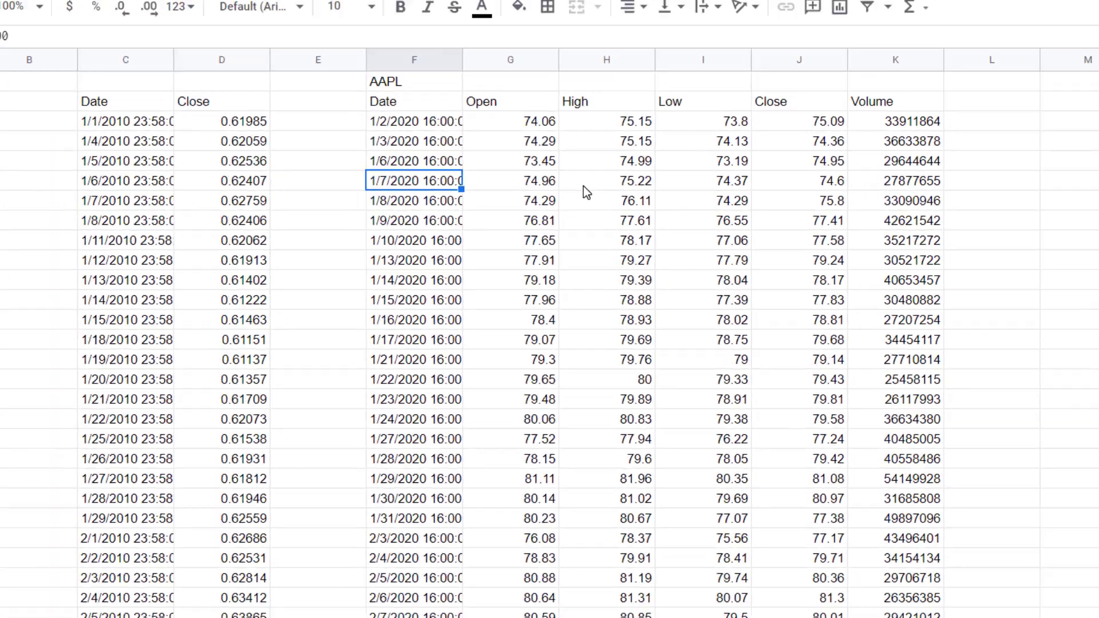
key(Left)
key(Left)
key(Left)
key(ctrl+Down)
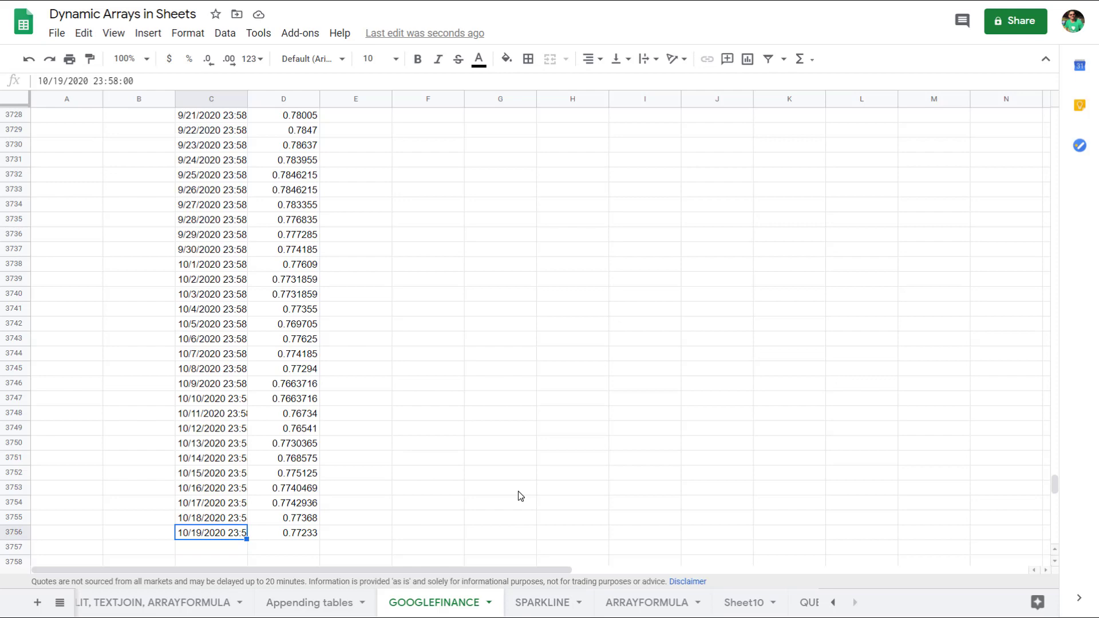
key(ctrl+Up)
key(ctrl+Up)
key(Down)
key(Right)
key(Right)
key(Right)
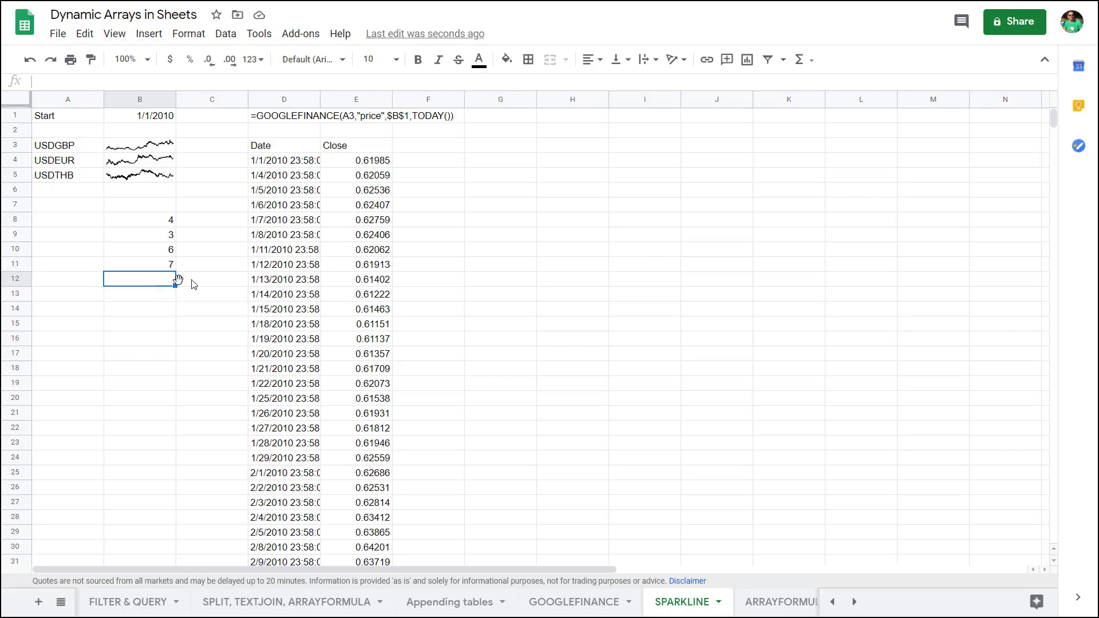
Step: Enter =SPARKLINE(B8:B11) in B12 and check its referenced range
text(=spa)
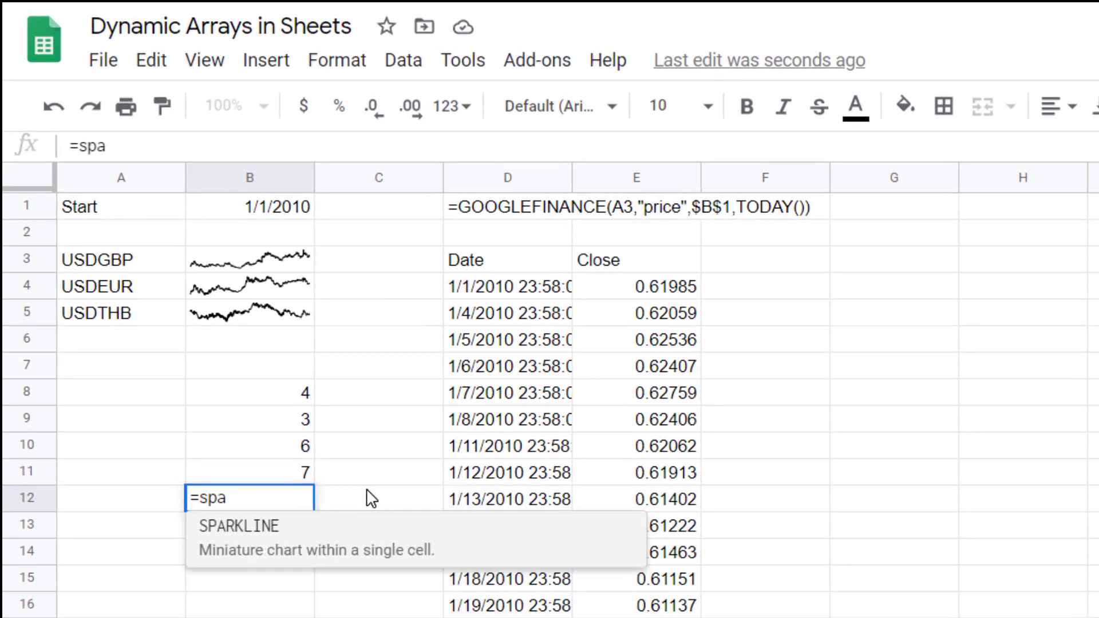
key(Tab)
drag(286, 393, 289, 486)
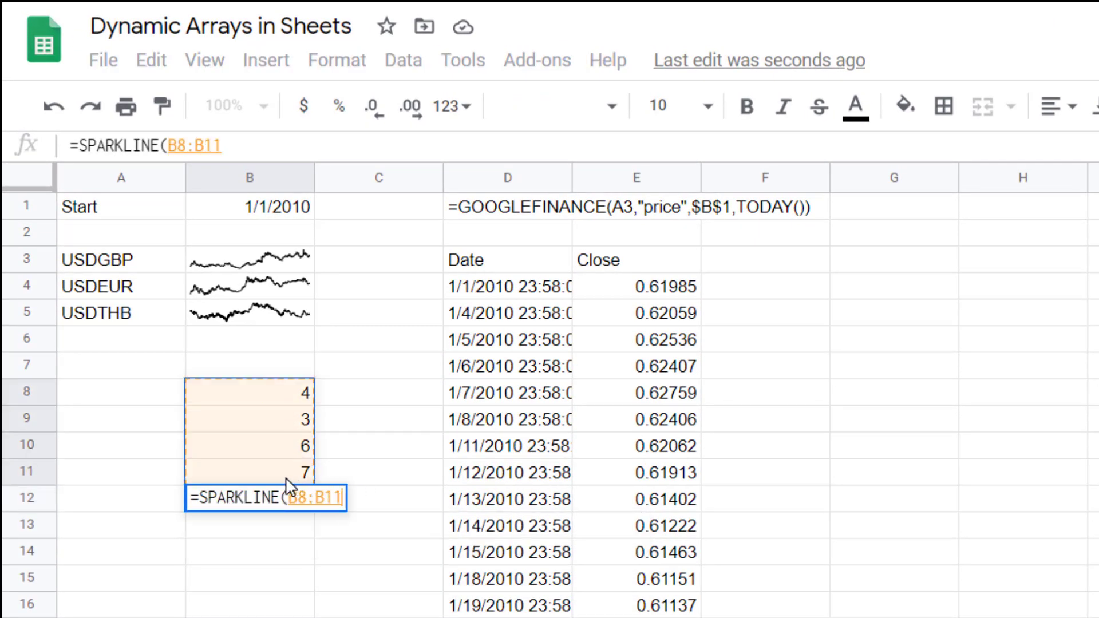
text())
key(Return)
click(296, 491)
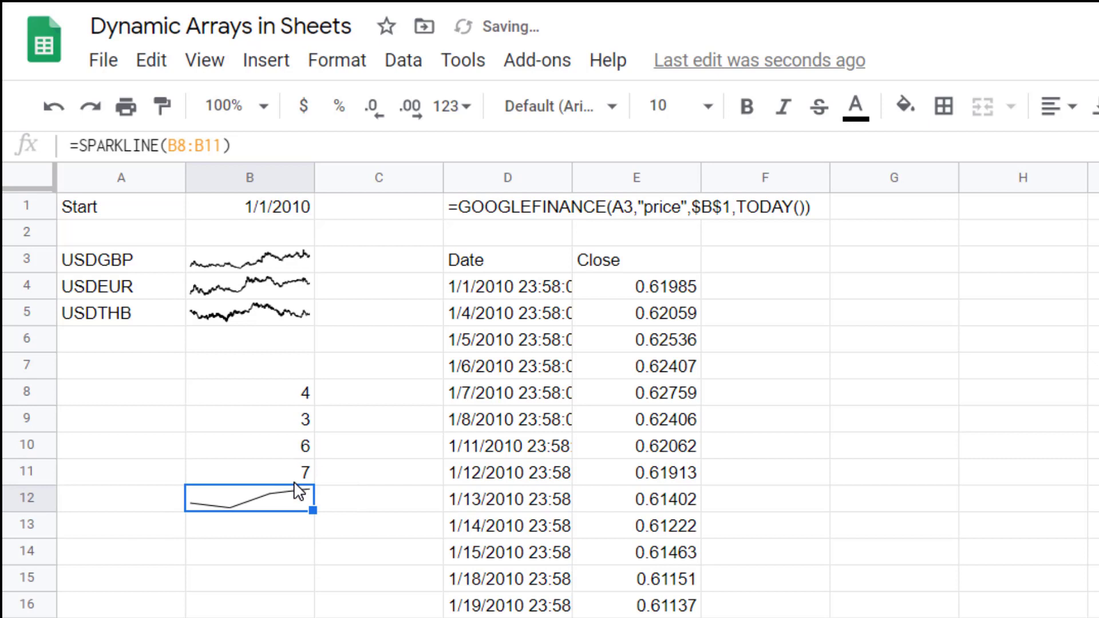
double_click(300, 503)
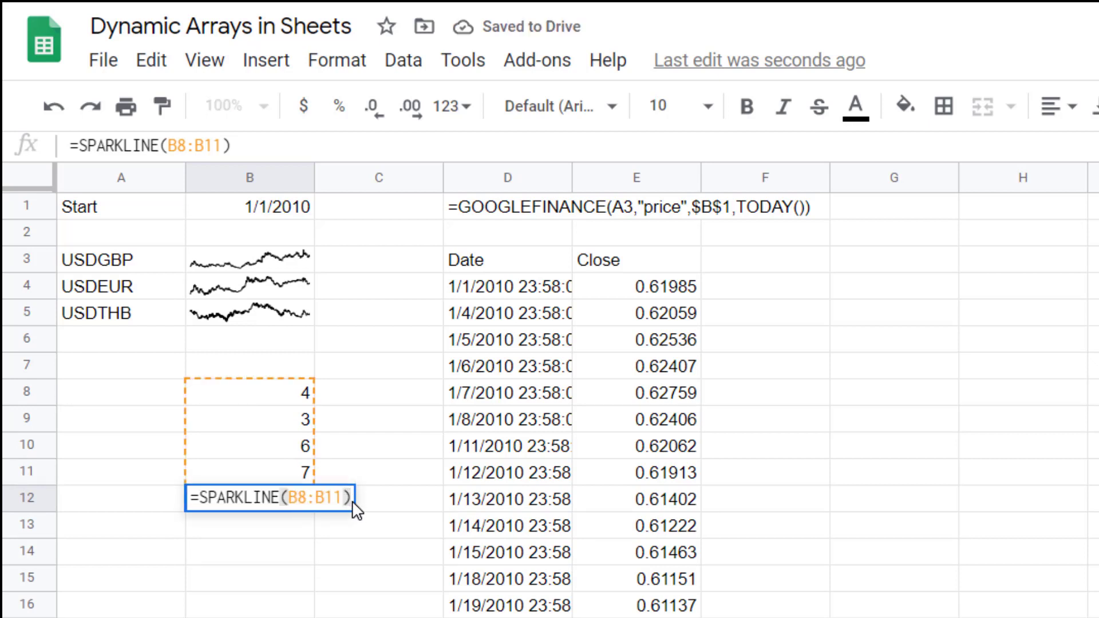
key(Escape)
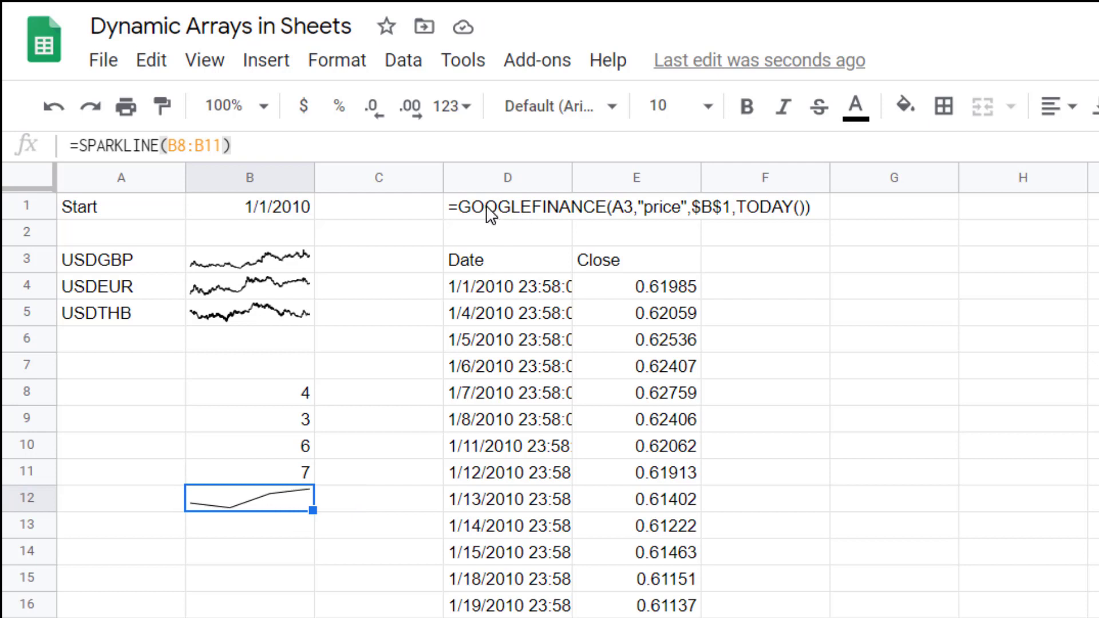
Step: Inspect the FORMULATEXT in D1 and the GOOGLEFINANCE price formula in D3
click(495, 205)
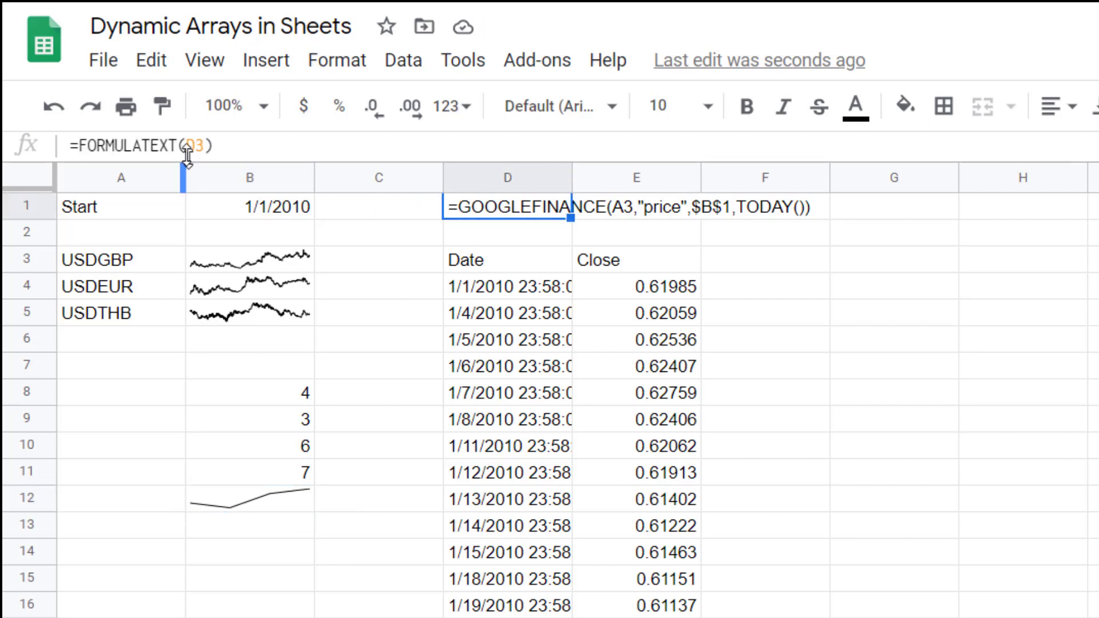
click(490, 257)
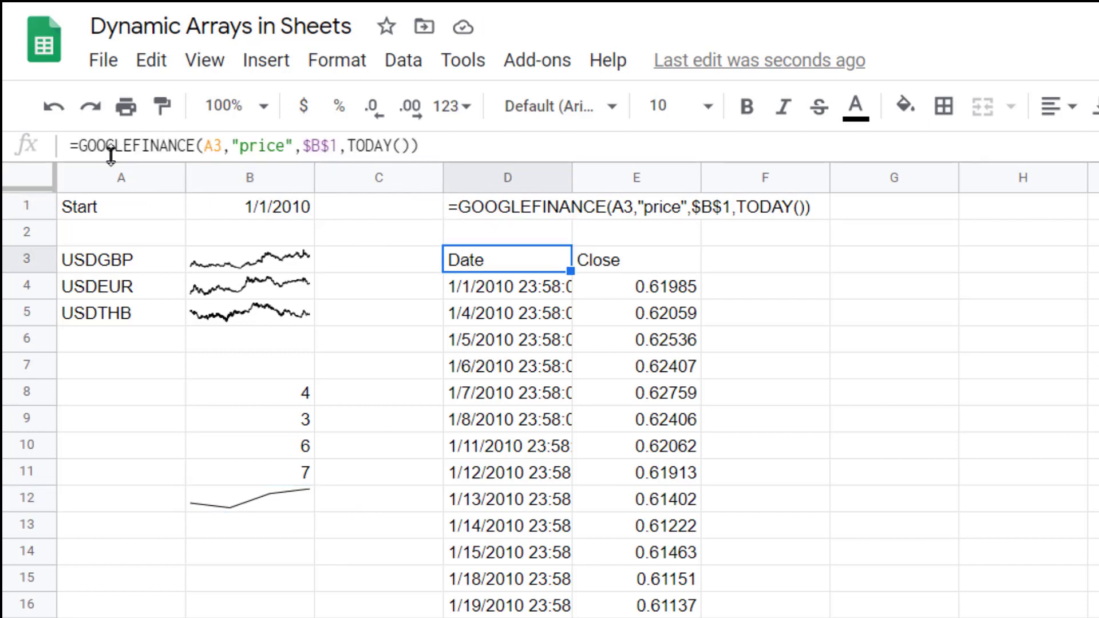
drag(78, 150, 498, 133)
key(ctrl+c)
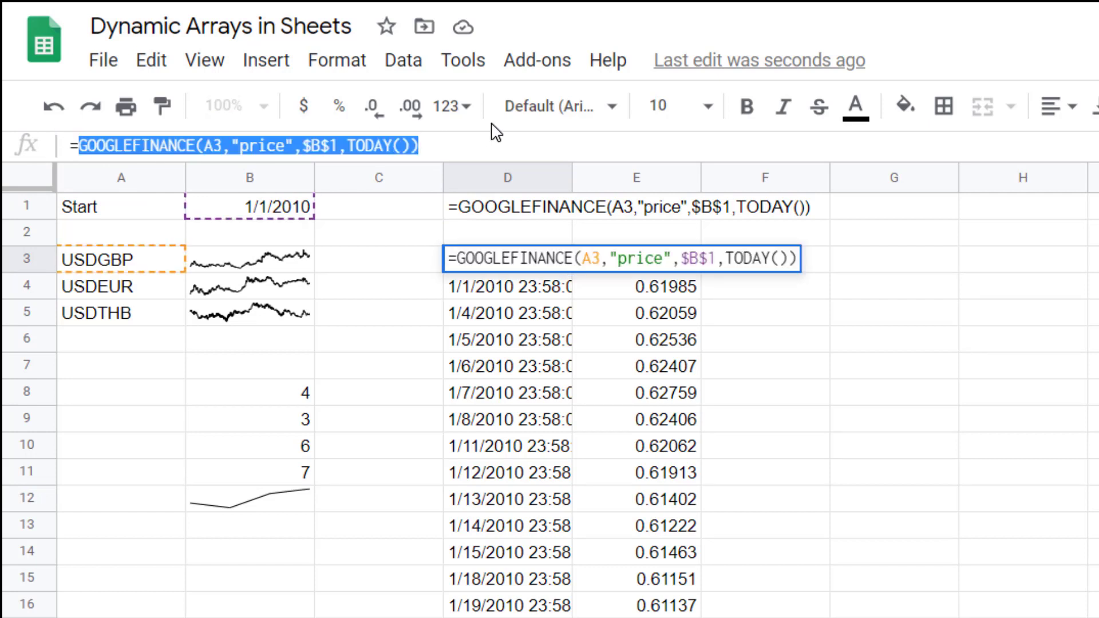
key(Escape)
Step: Enter a SPARKLINE in B14 wrapping the pasted GOOGLEFINANCE price formula
click(261, 555)
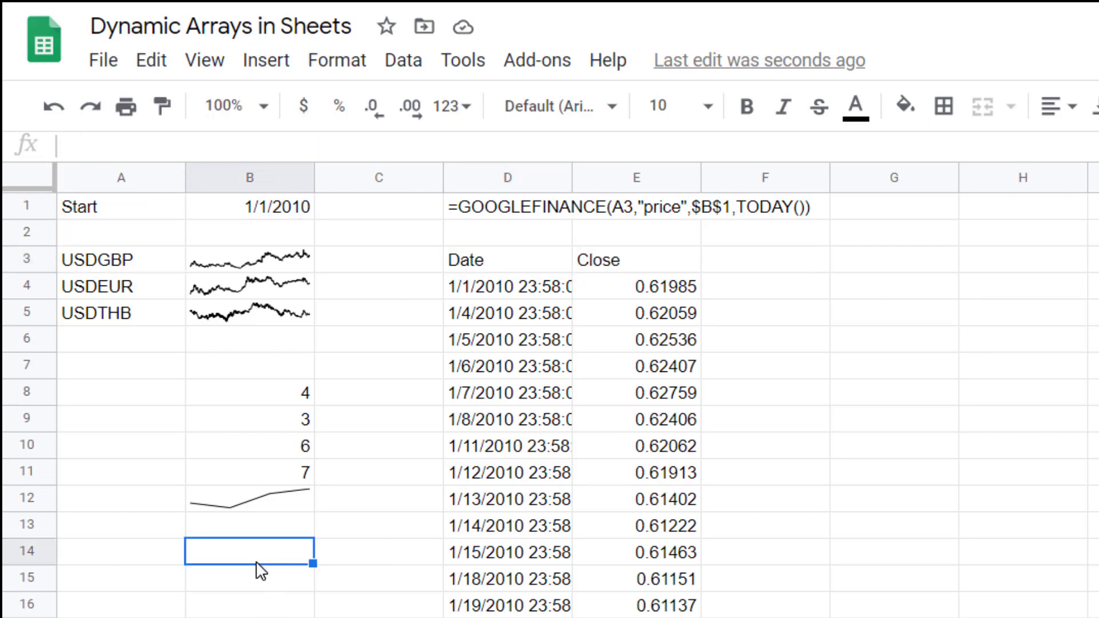
text(=SPARKLINE()
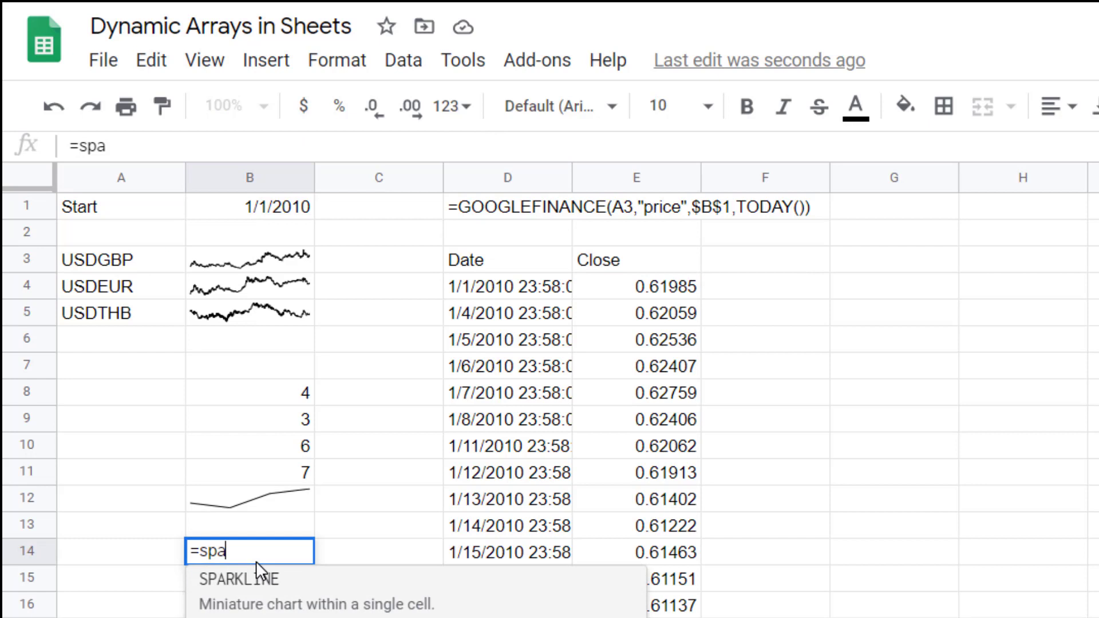
key(ctrl+v)
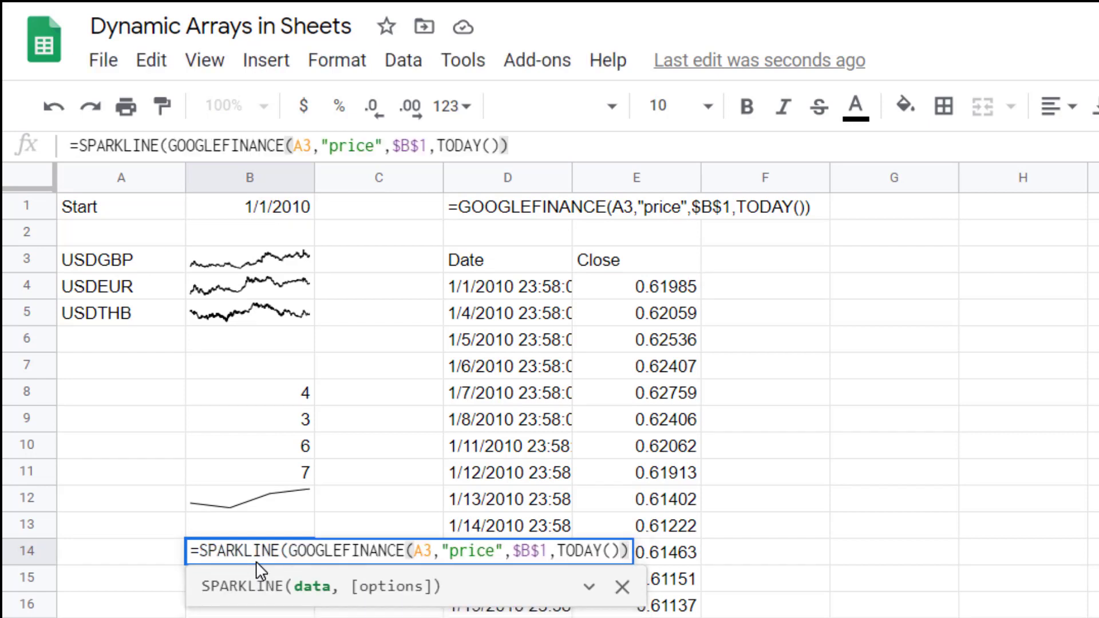
text())
key(Return)
key(Up)
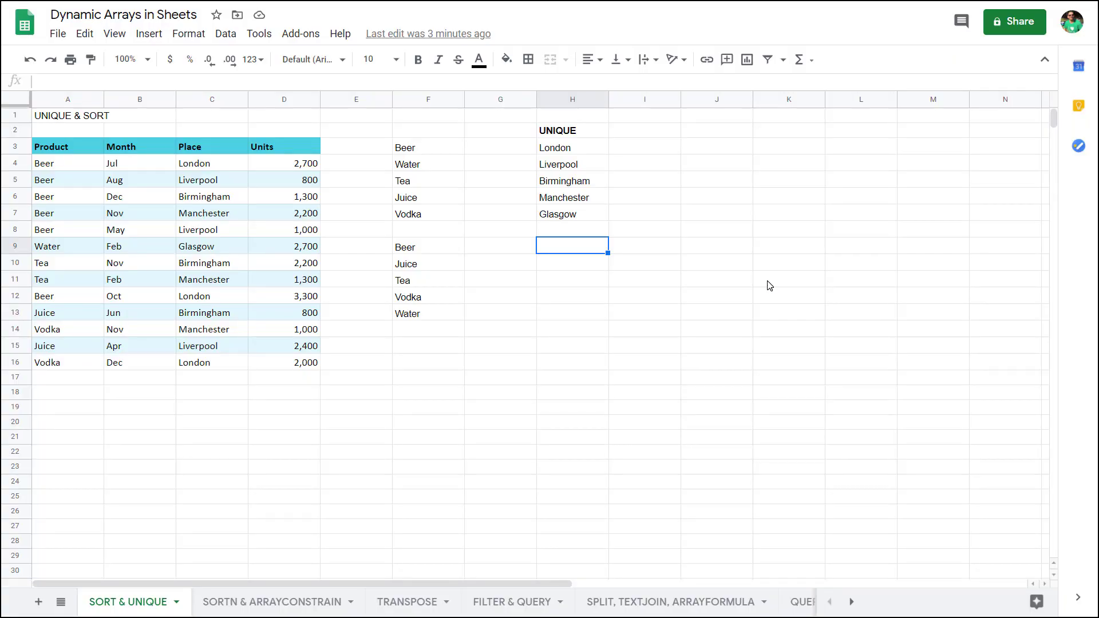
Step: Enter =SORT(B4:D16,C4:C16,true(),D4:D16,false()) in H9, sorting by place A–Z, then units descending
text(=sort)
key(Tab)
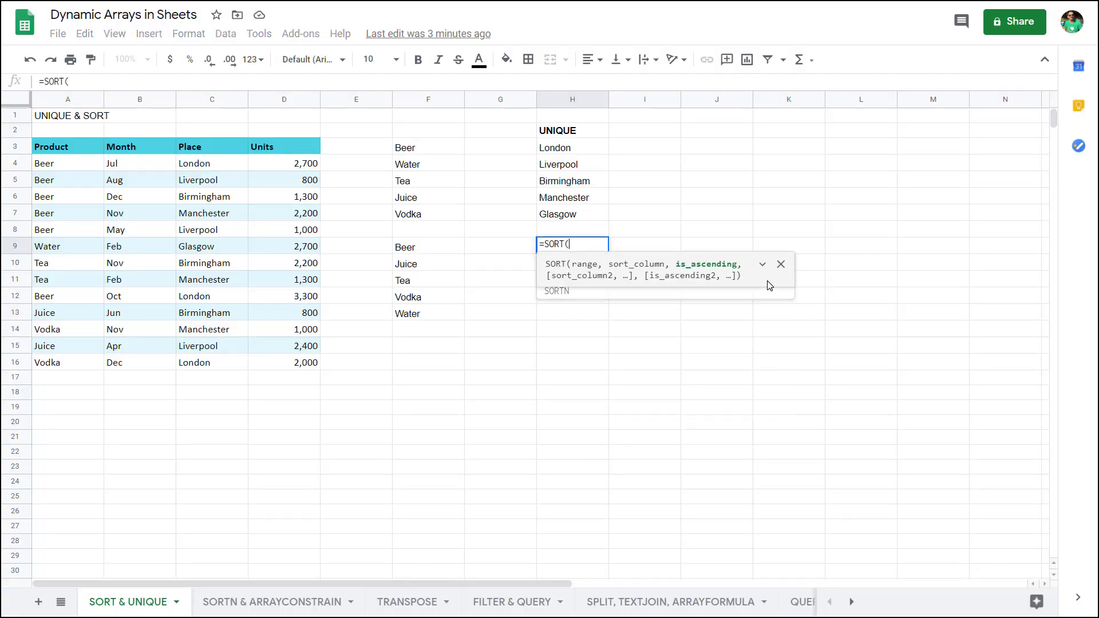
drag(138, 166, 285, 364)
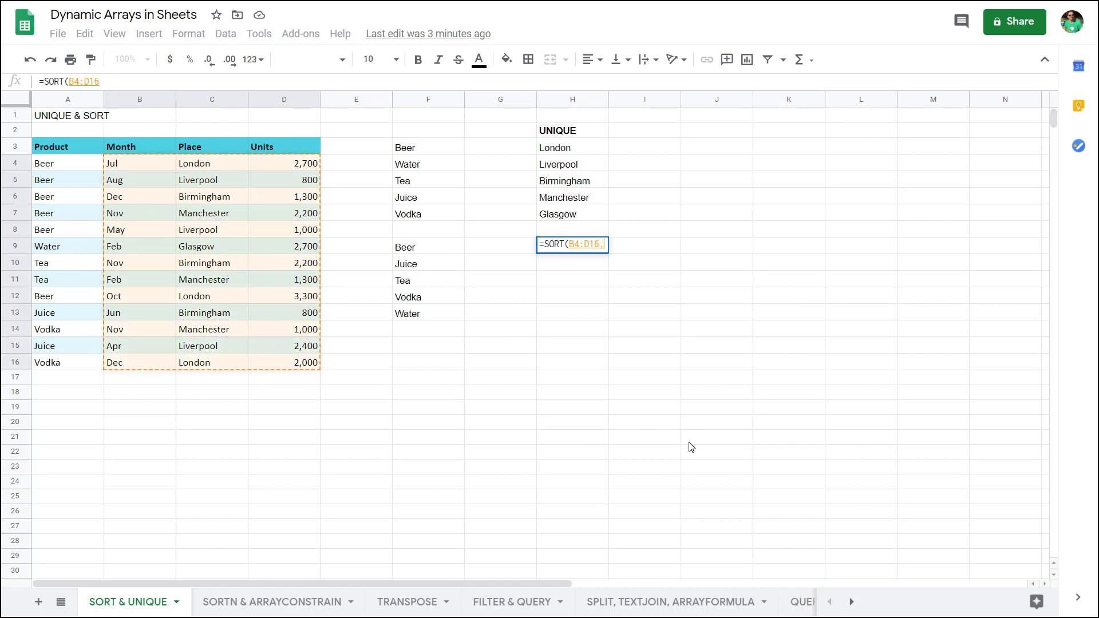
text(,)
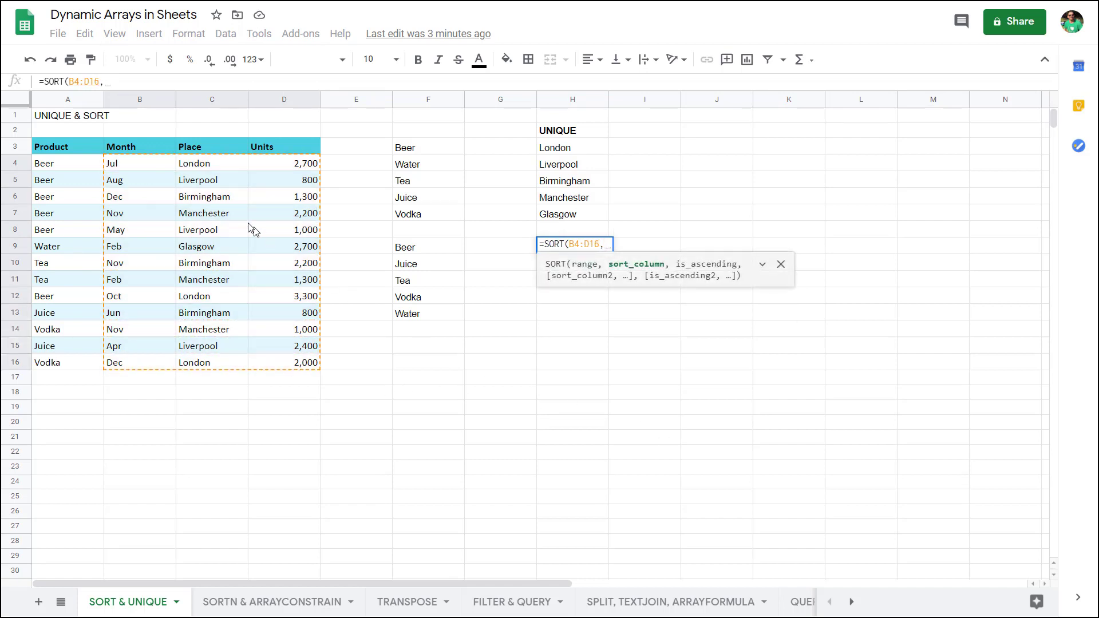
drag(207, 164, 217, 359)
text(,)
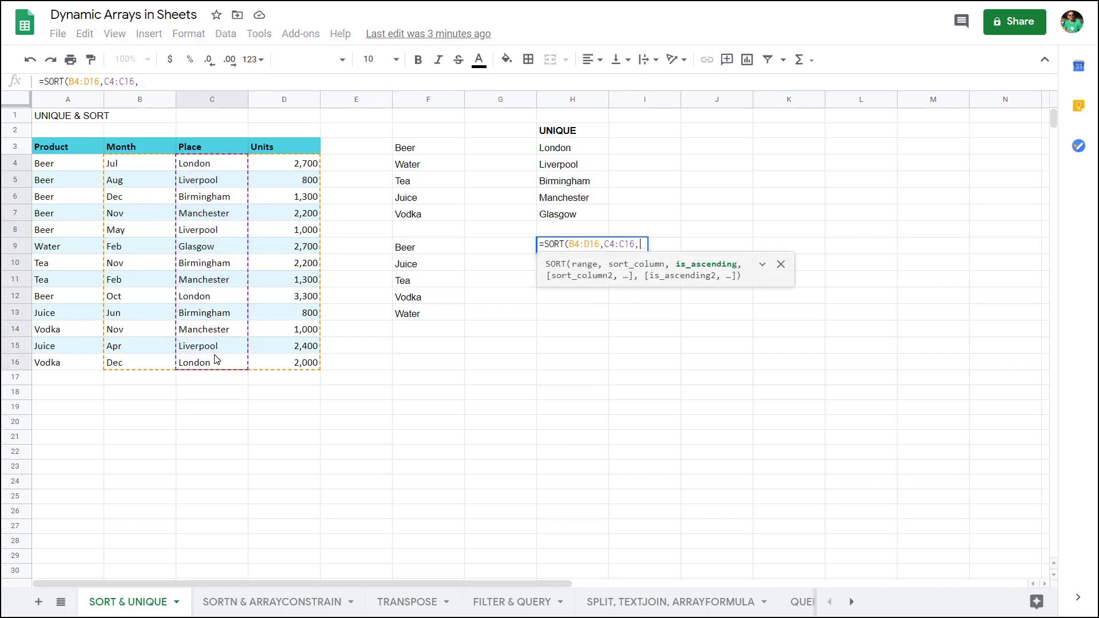
text(true(),)
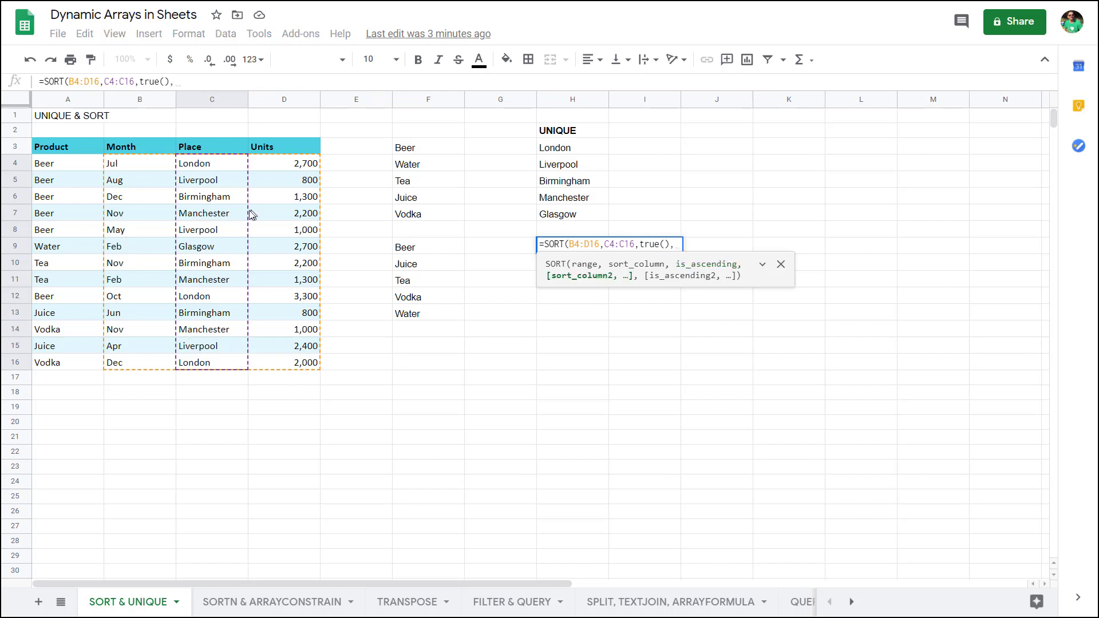
drag(273, 166, 311, 362)
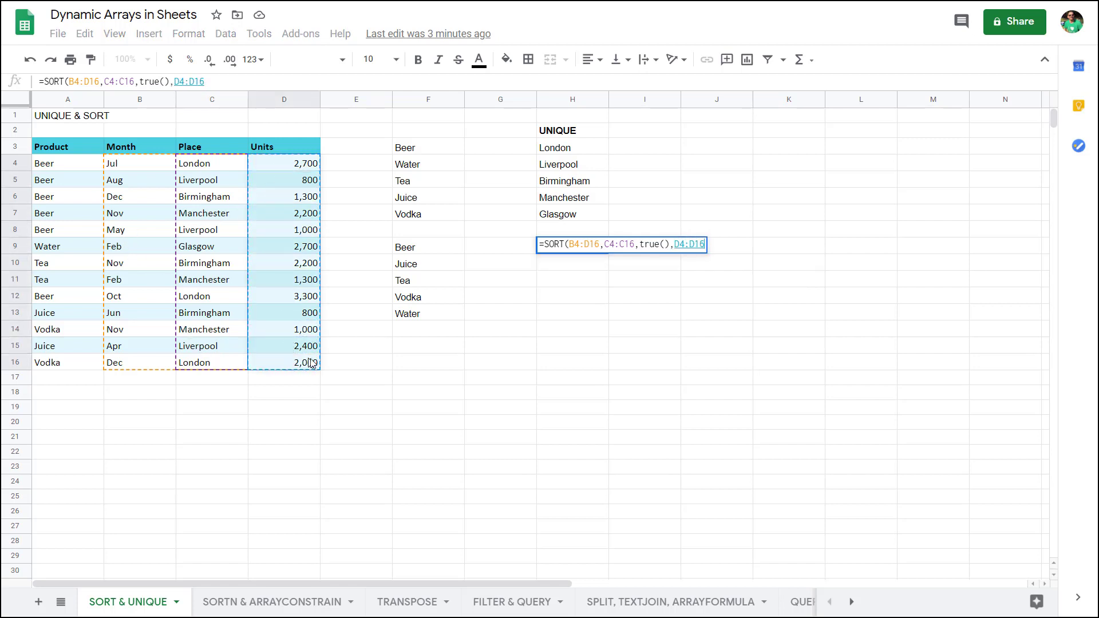
text(,fa)
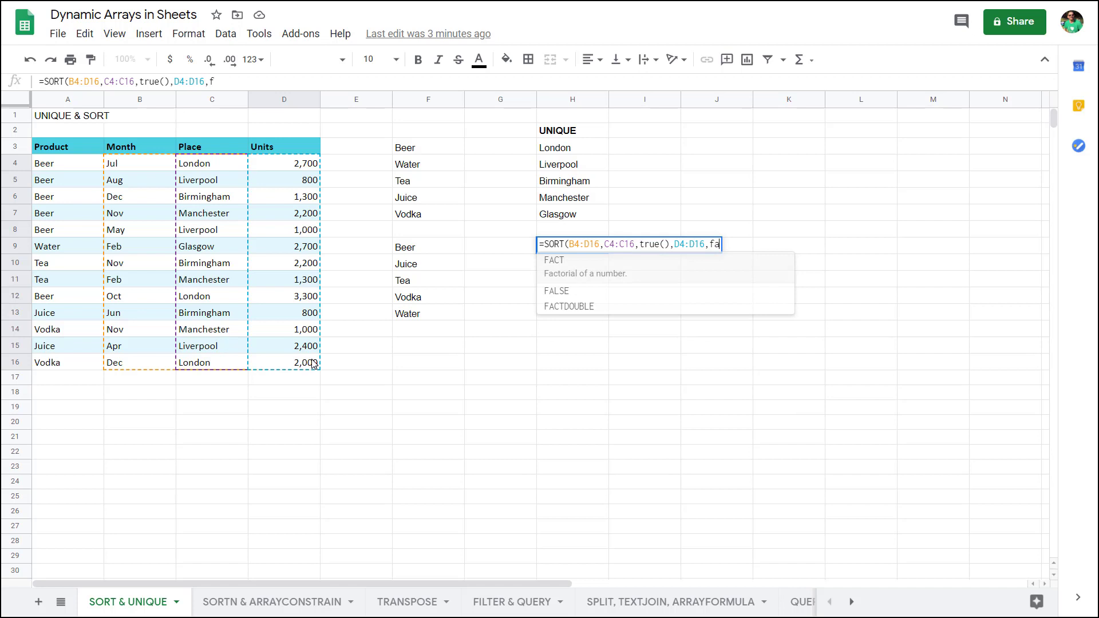
text(lse()))
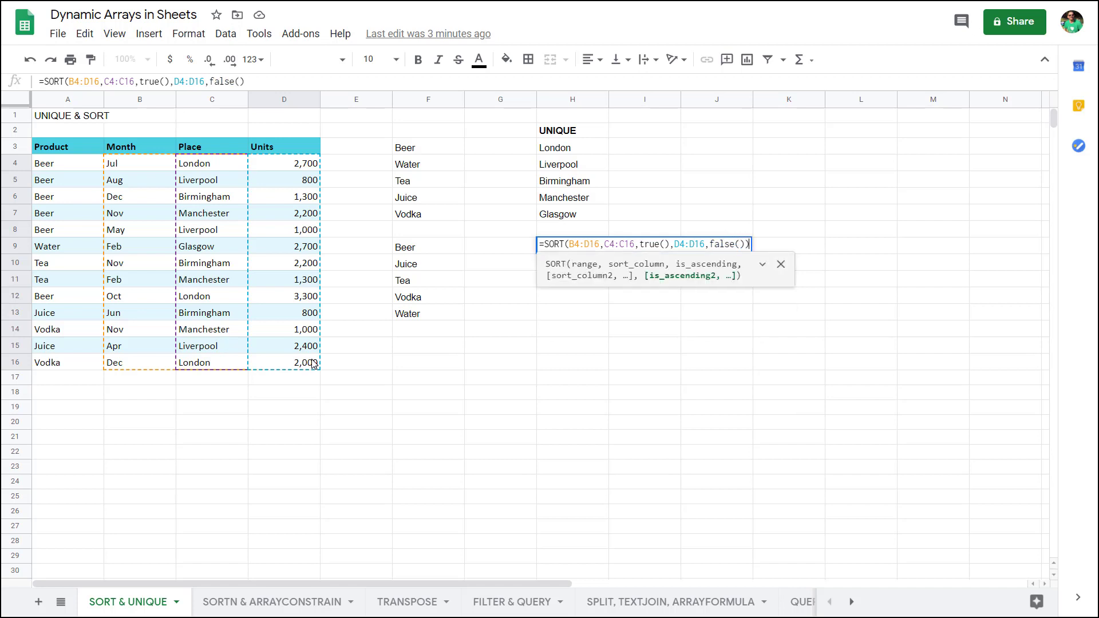
key(Return)
key(Up)
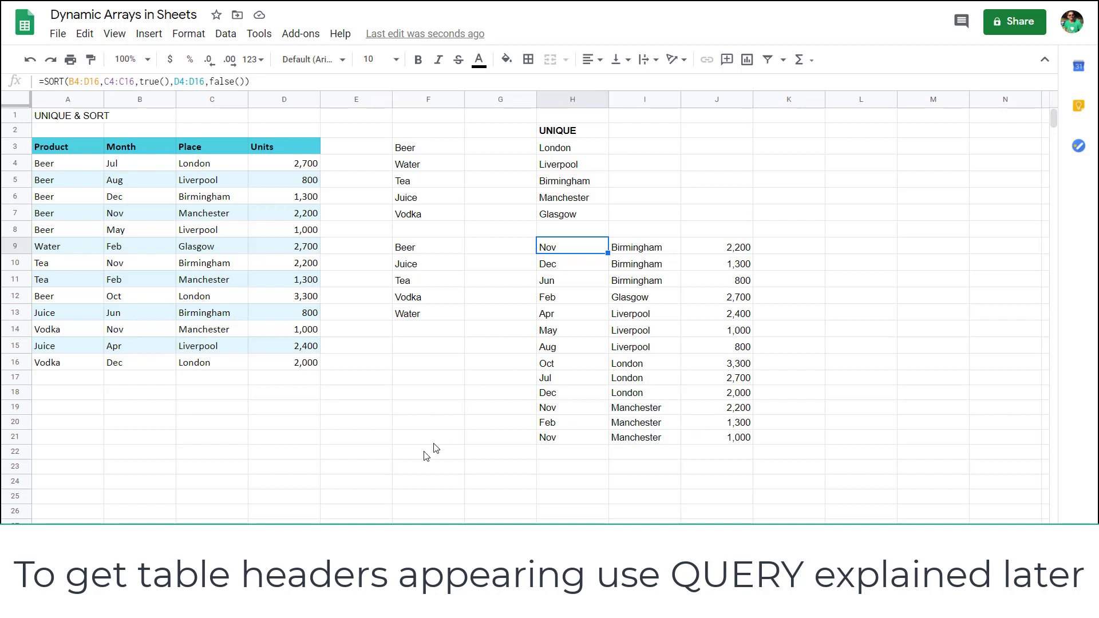
click(556, 407)
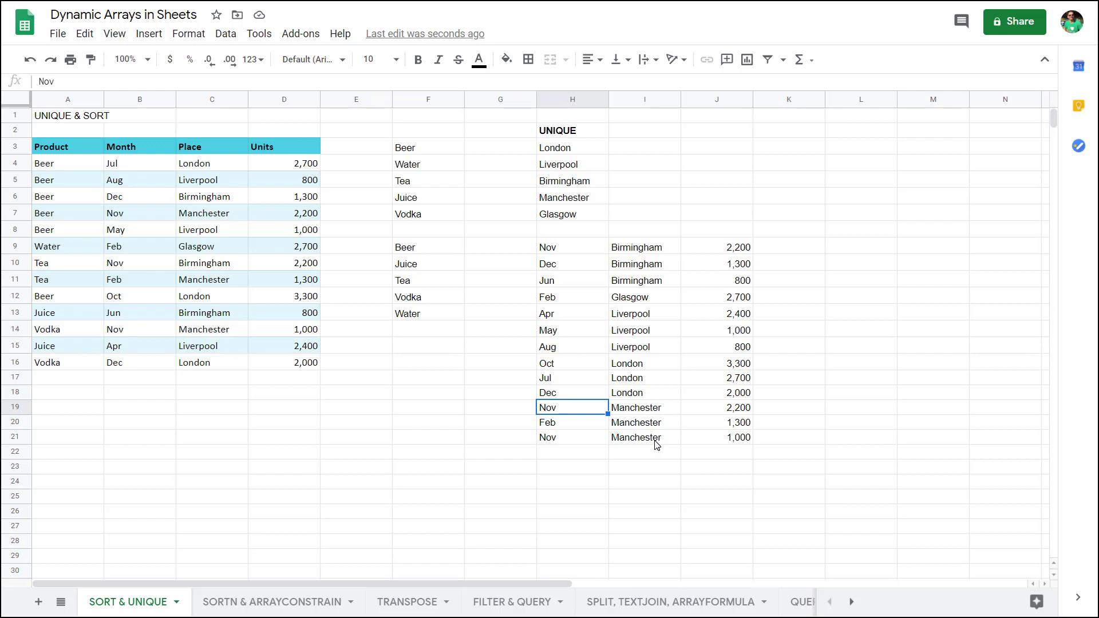
text(Text)
key(Return)
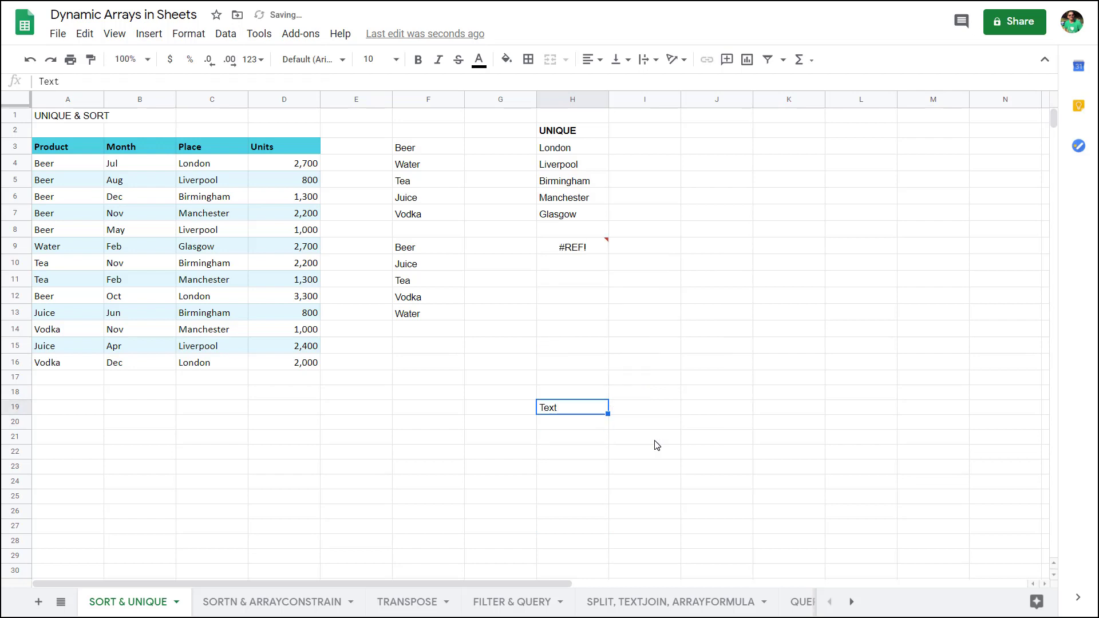
mouse_move(578, 252)
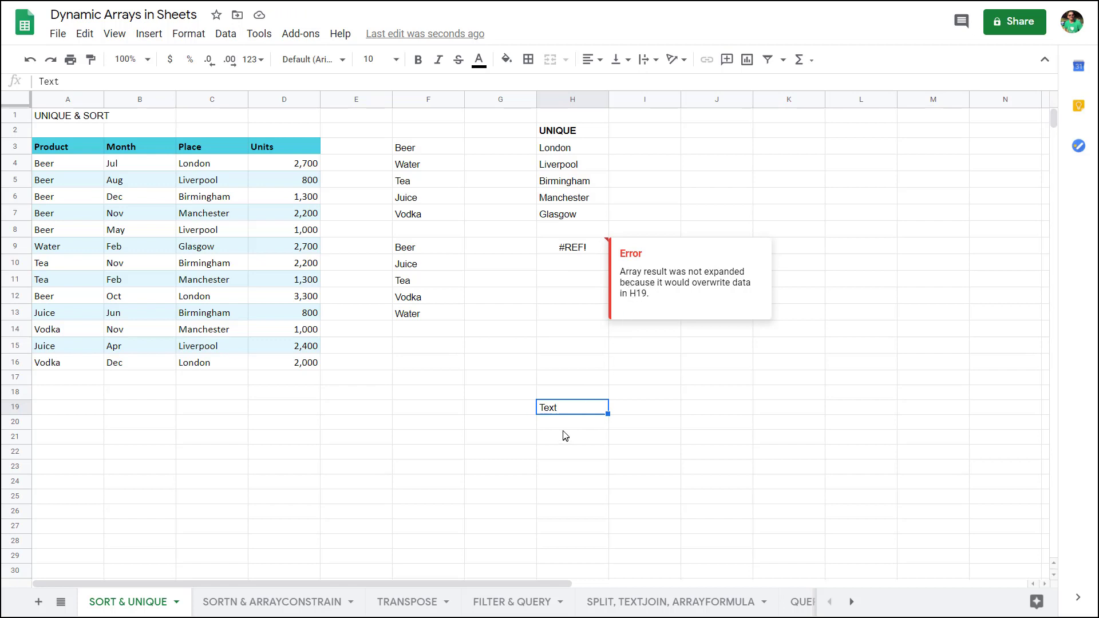
key(Delete)
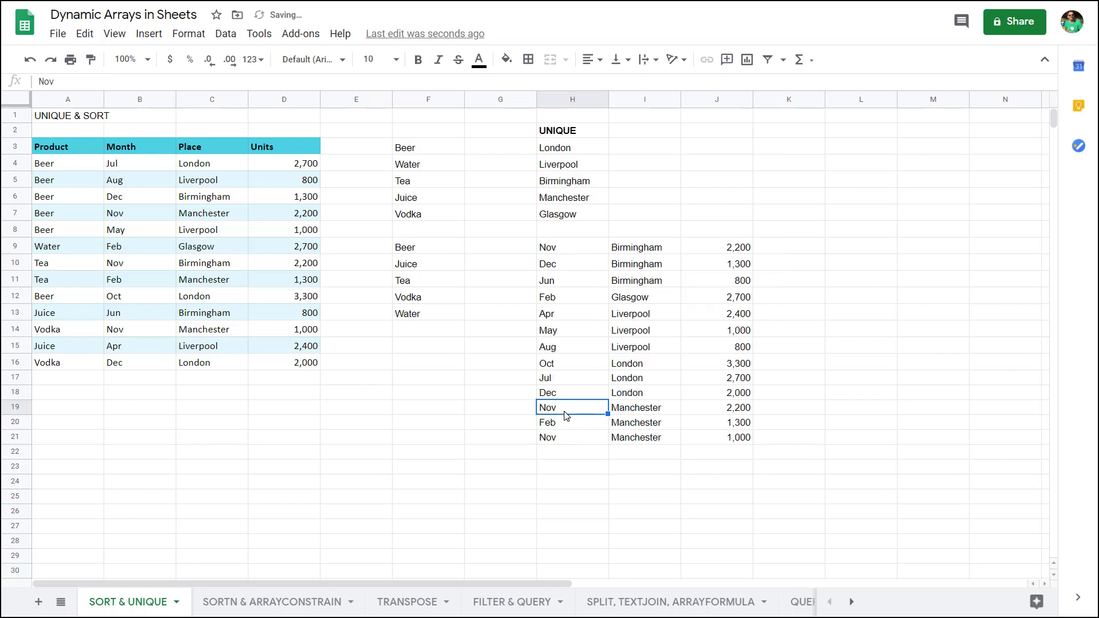
click(559, 252)
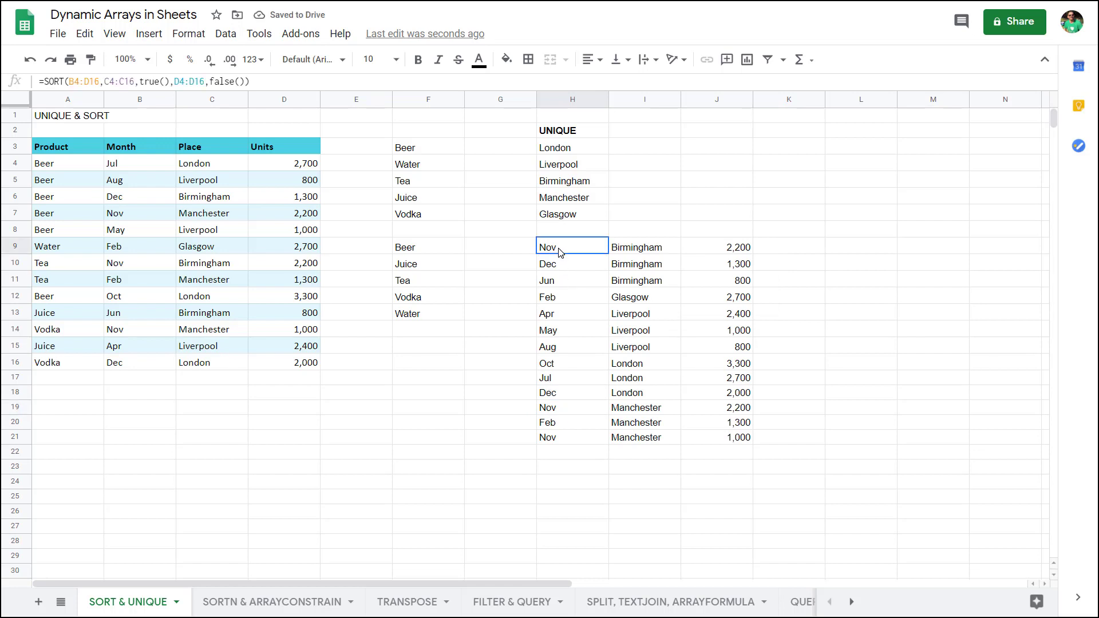
Step: Enter =ARRAY_CONSTRAIN(A3:D16,5,3) in G16 to show the table's first 5 rows and 3 columns
drag(560, 252, 731, 379)
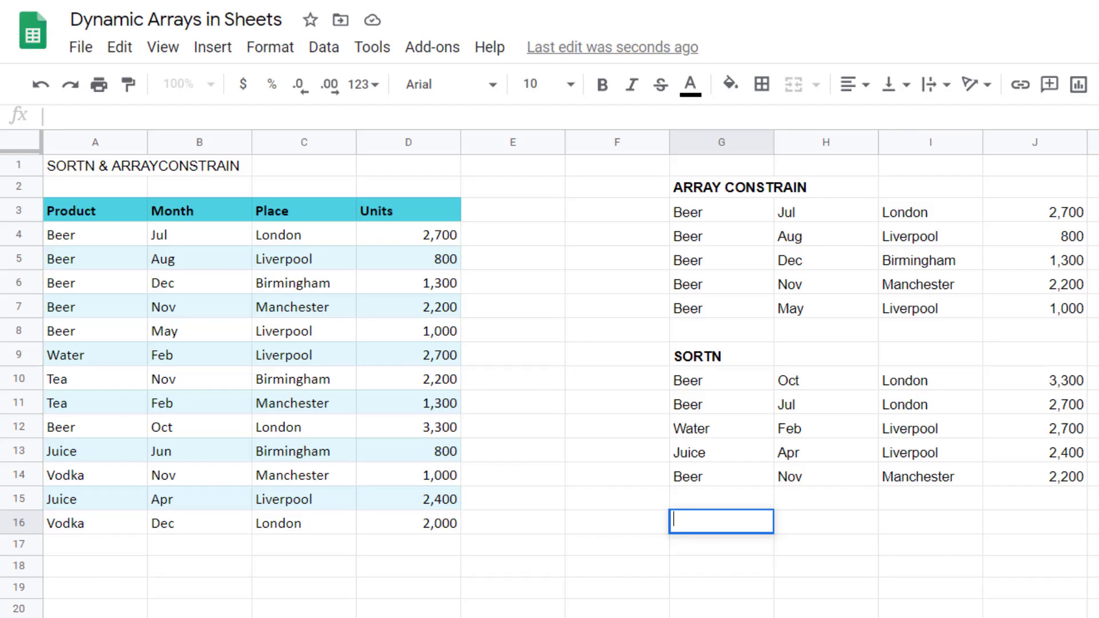
text(=arr)
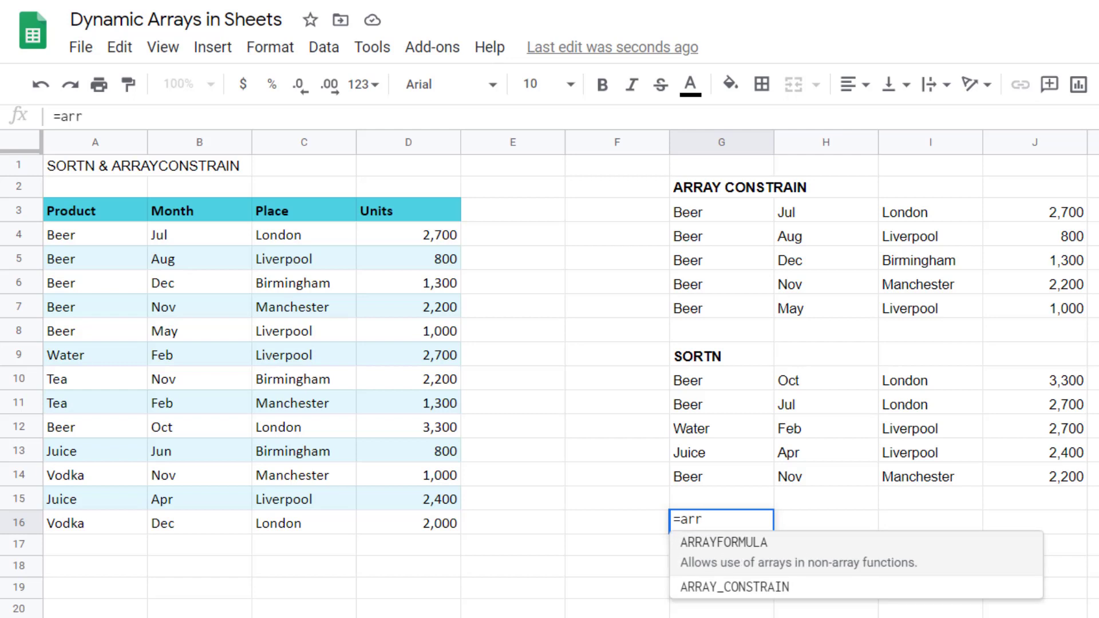
key(Down)
key(Tab)
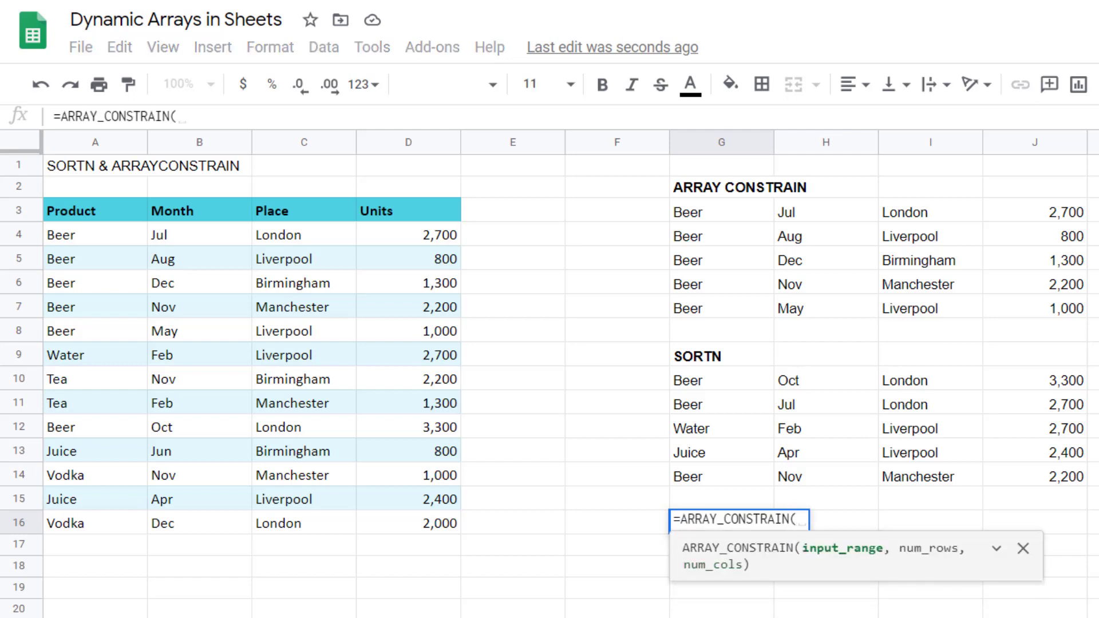
drag(110, 208, 395, 517)
text(,)
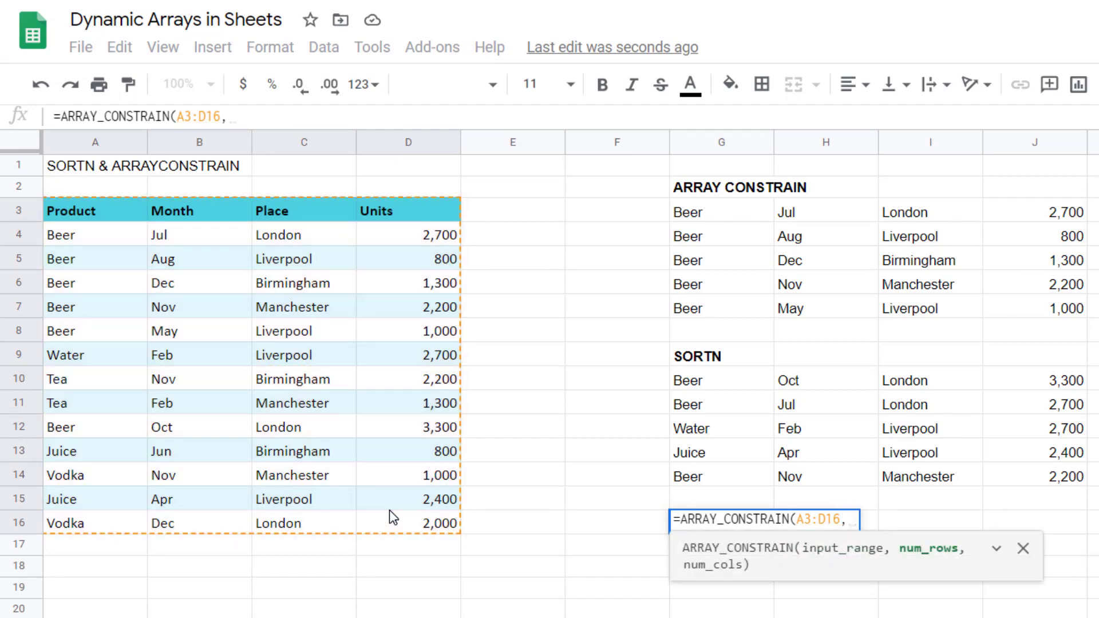
text(5,)
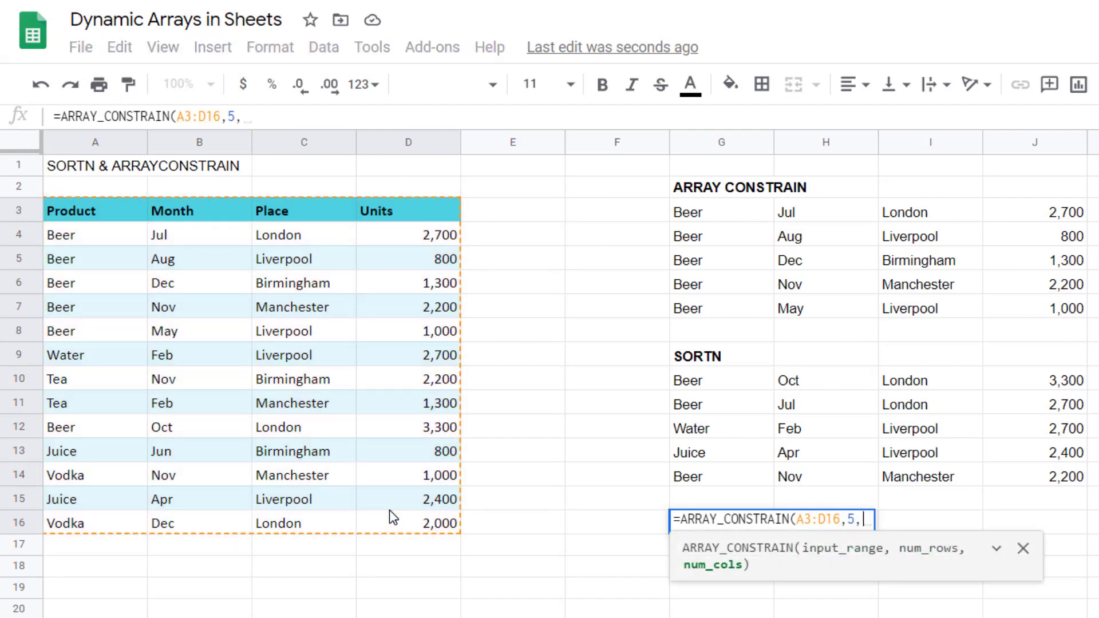
text(3))
key(Return)
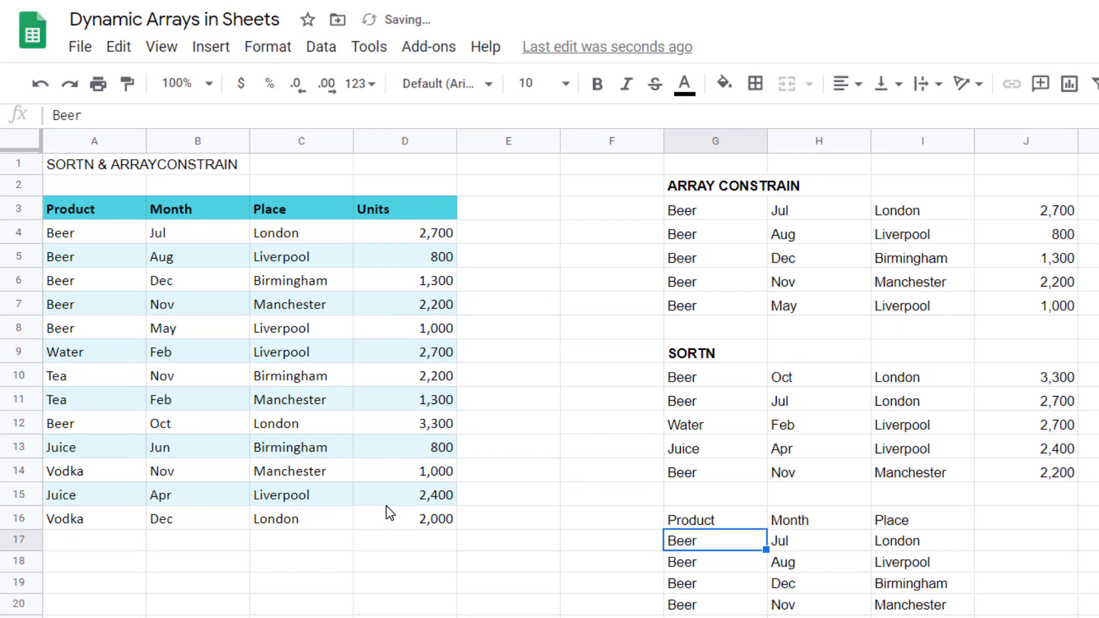
key(Up)
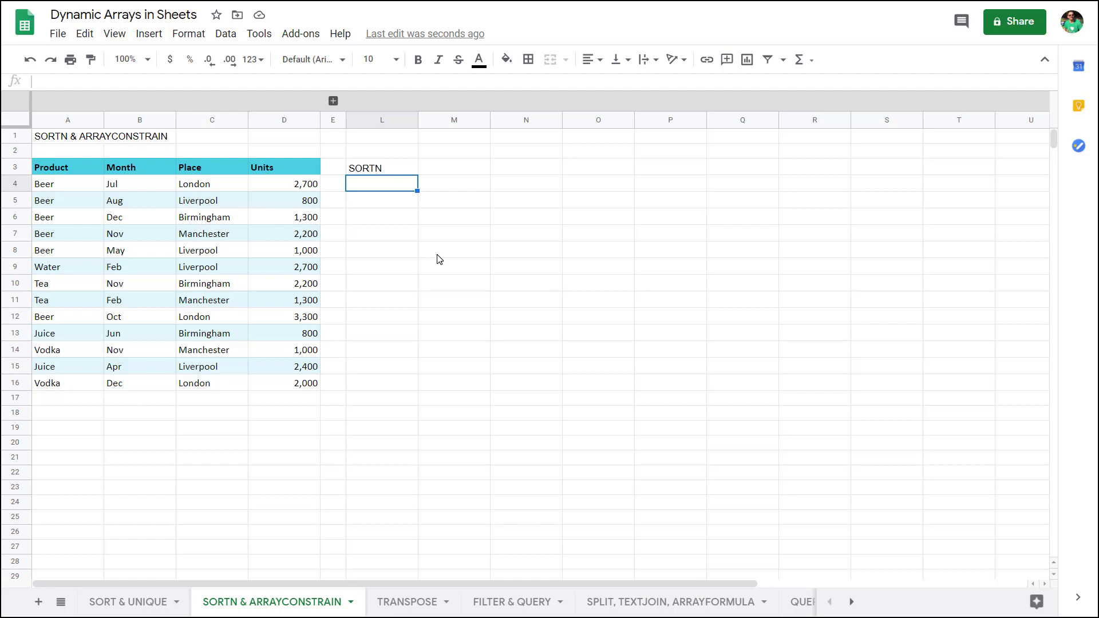
Step: Enter =SORTN(A4:D16,5,,D4:D16,false) in L4, listing the top five sales from 3,300 down to 2,200
text(=sortn()
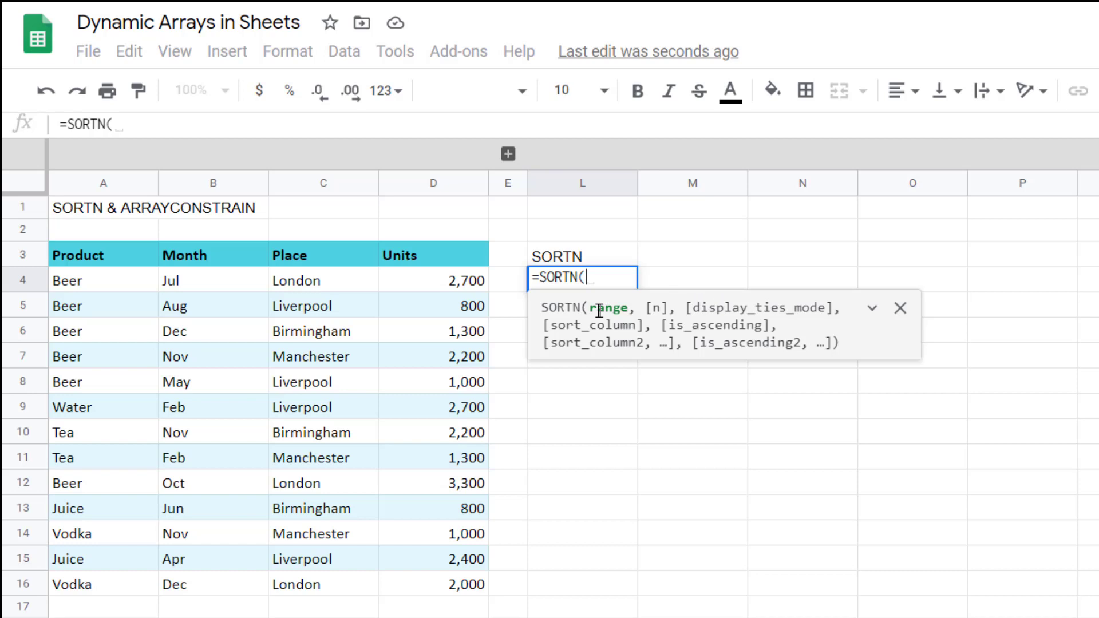
drag(115, 282, 419, 586)
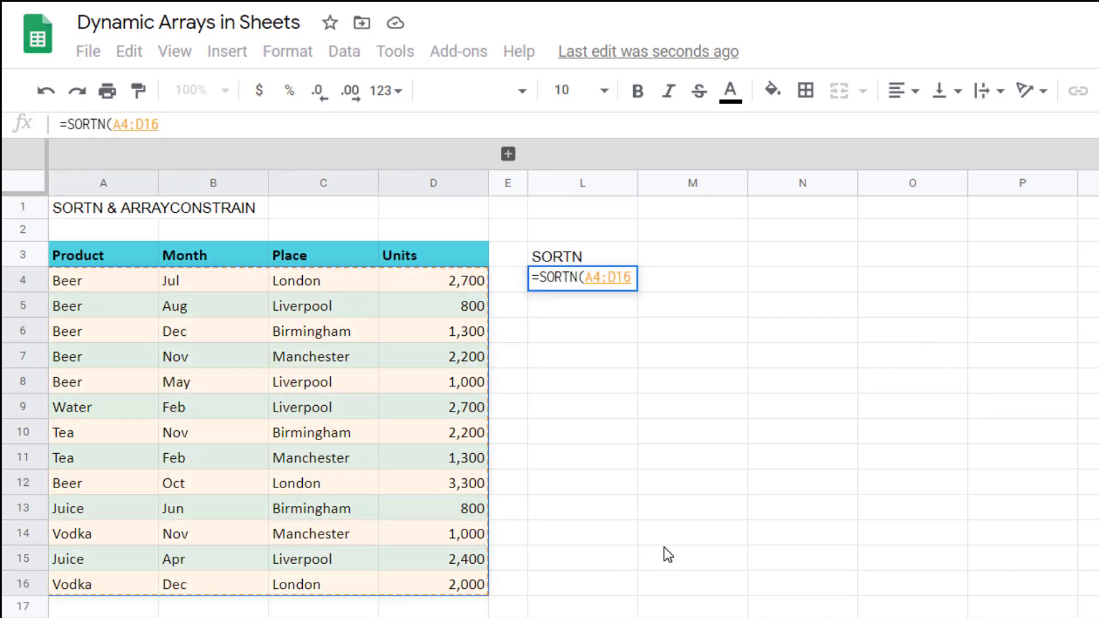
text(,)
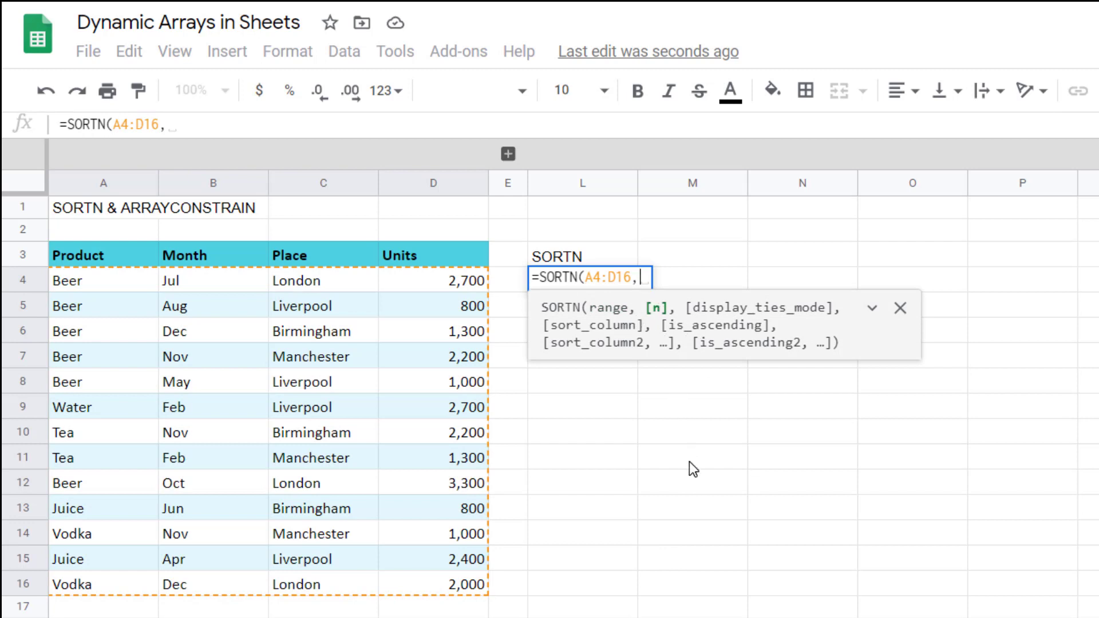
key(BackSpace)
text(5)
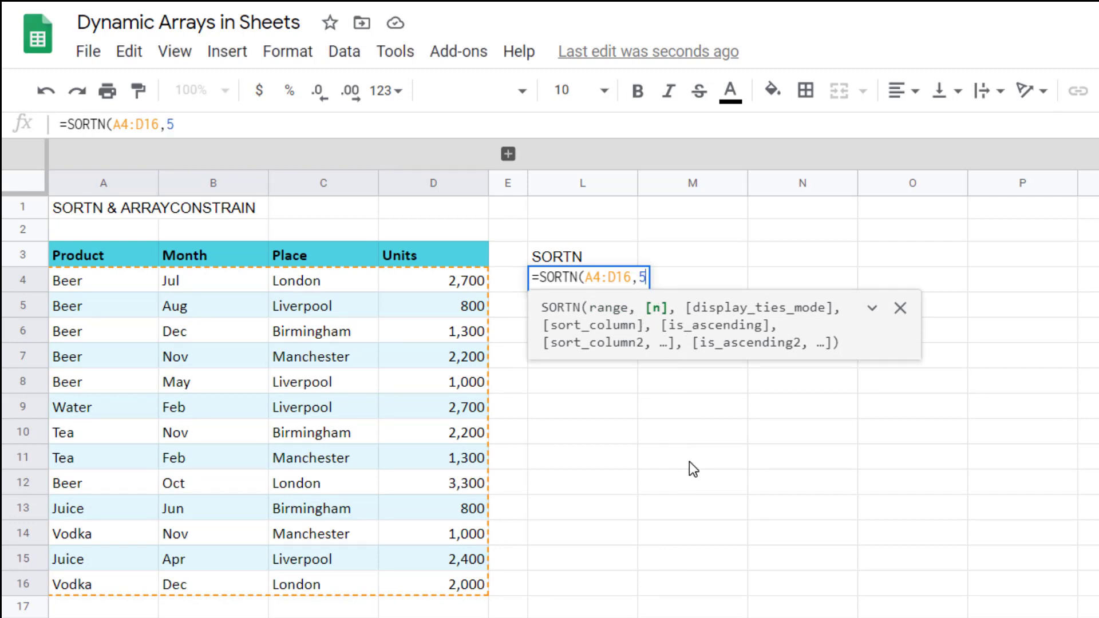
text(,)
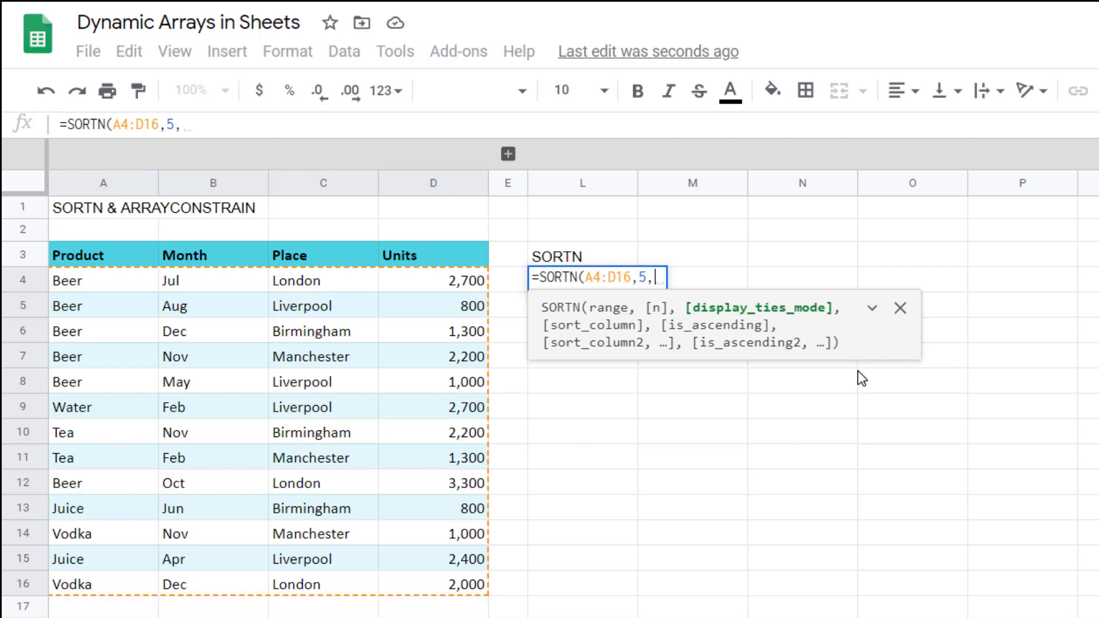
text(,)
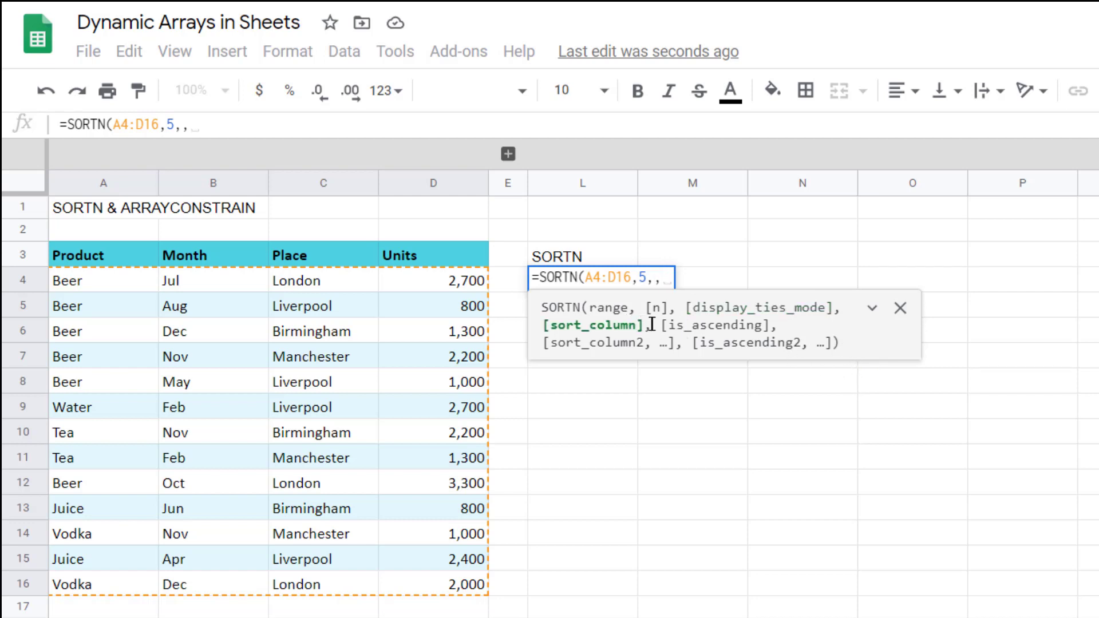
drag(445, 286, 447, 594)
text(,)
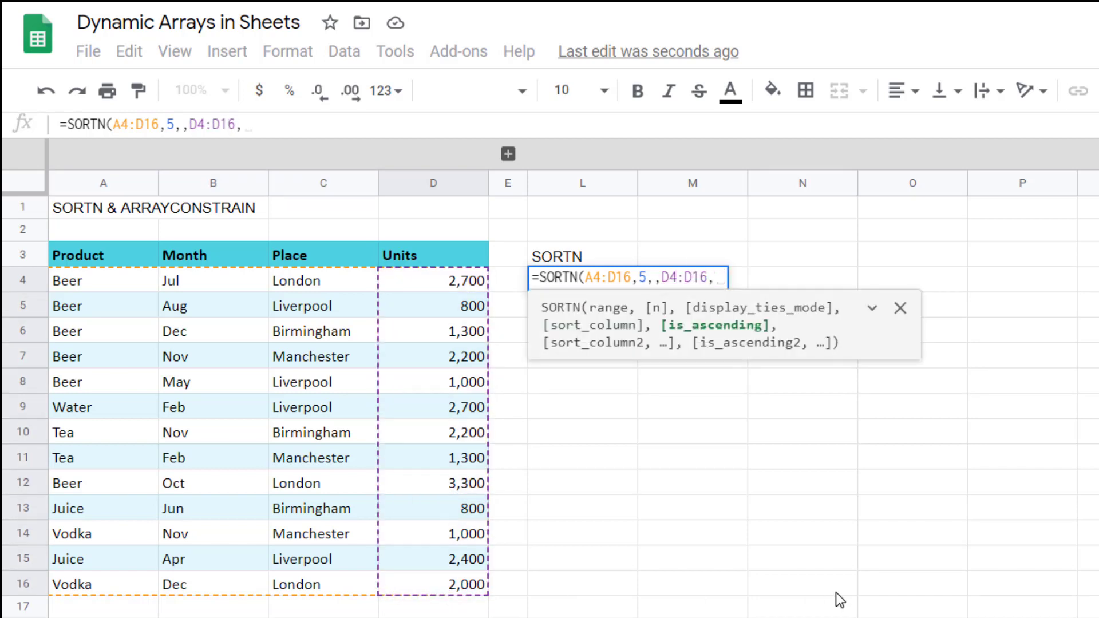
text(false)
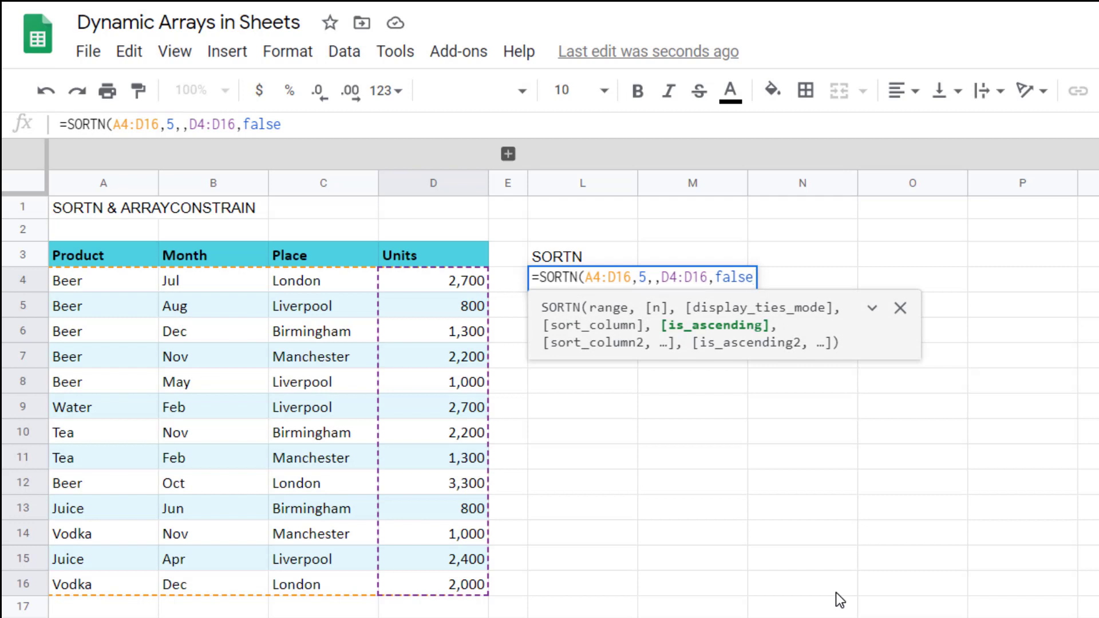
text())
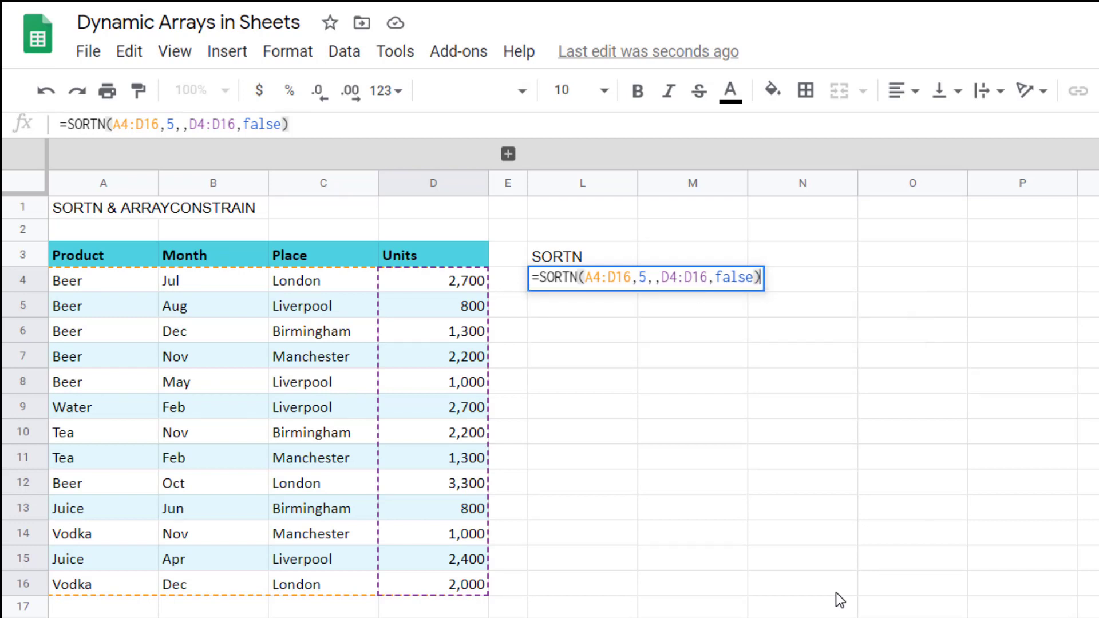
key(Return)
key(Up)
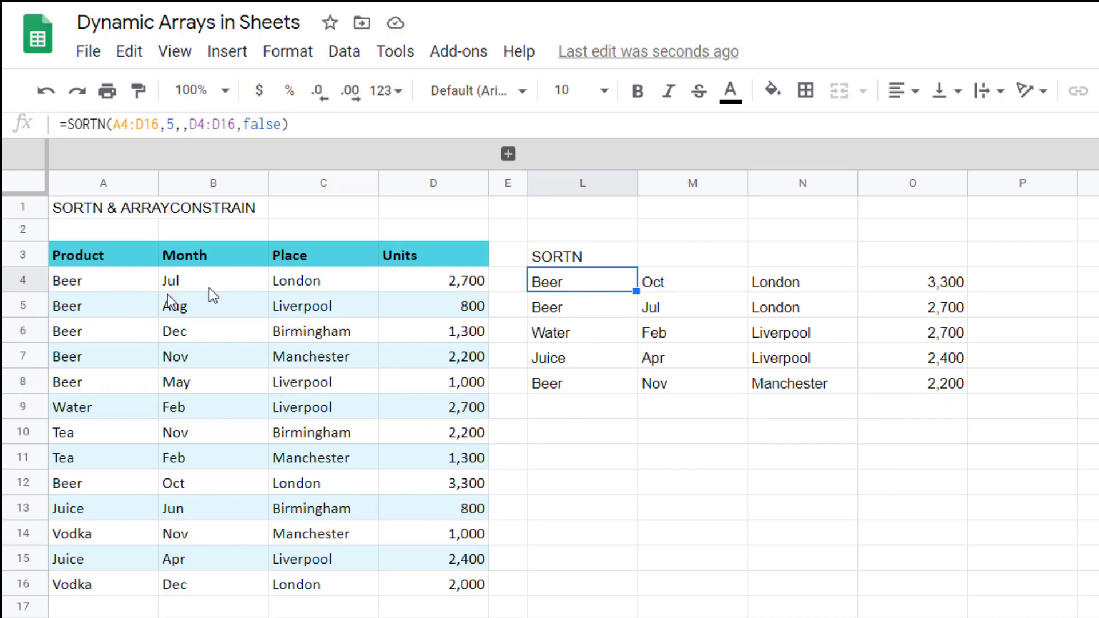
click(568, 438)
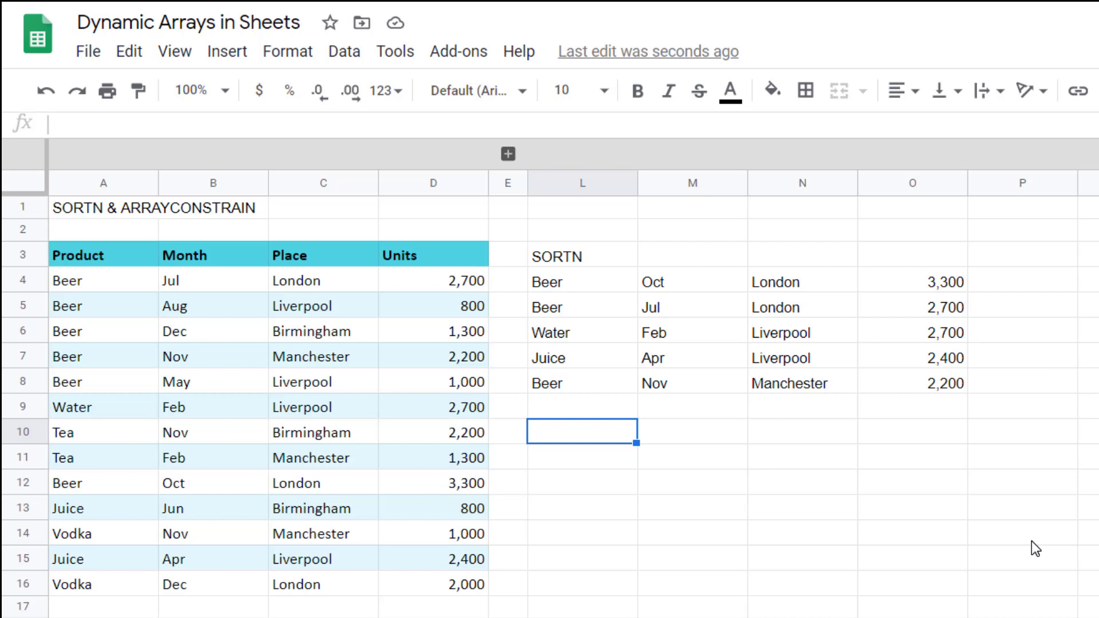
Step: Enter =SORTN(D4:D16,3) in L10, returning the smallest Units 800, 800 and 1,000
text(=sortn)
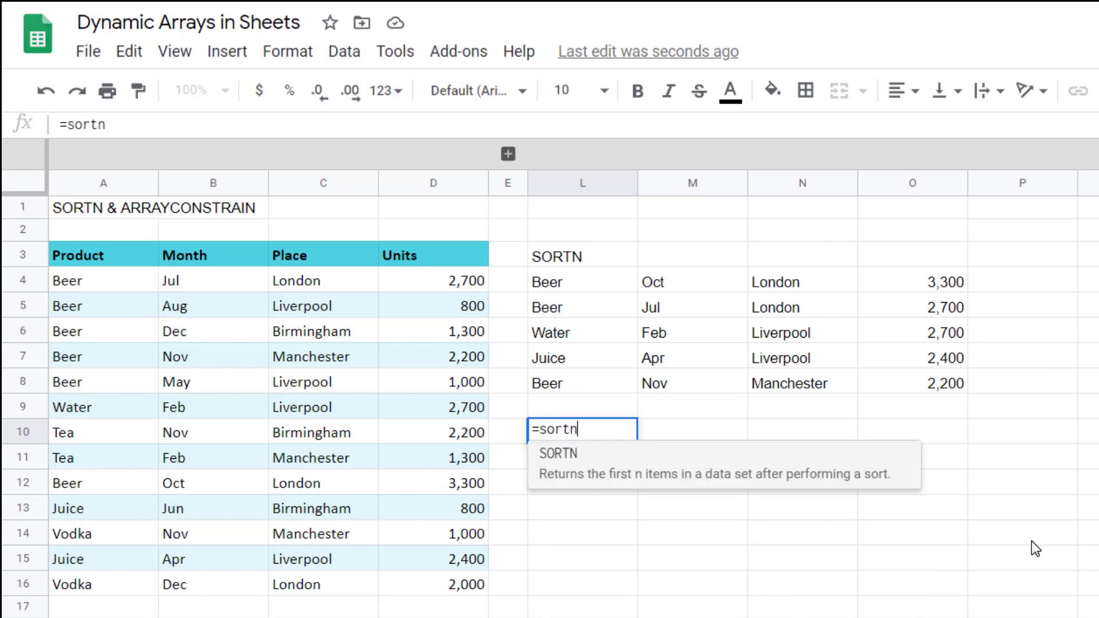
key(Tab)
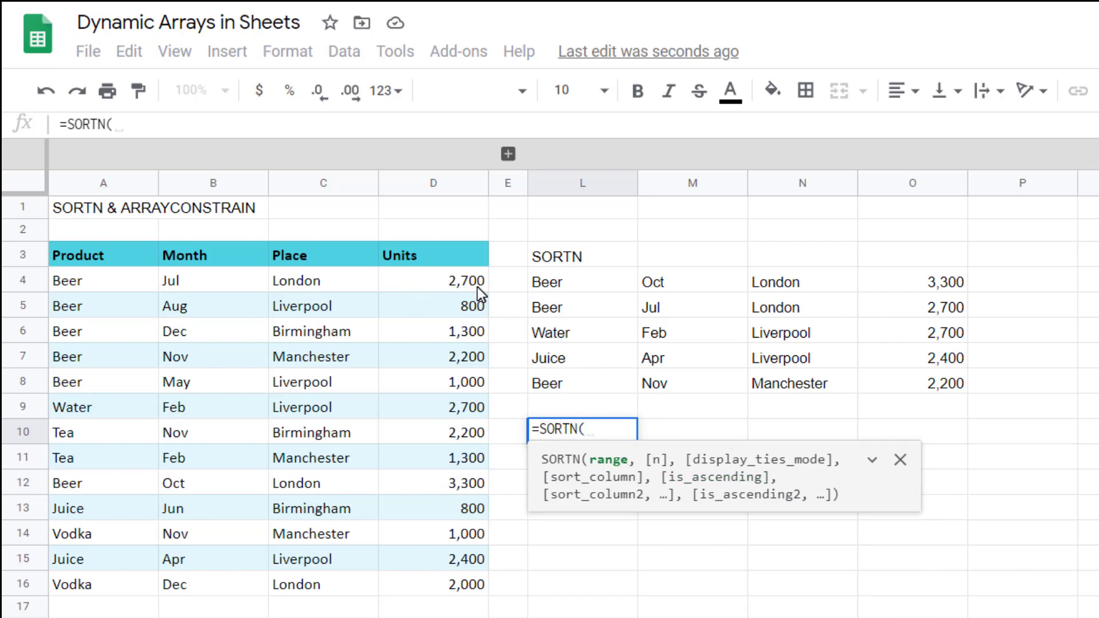
drag(473, 289, 467, 584)
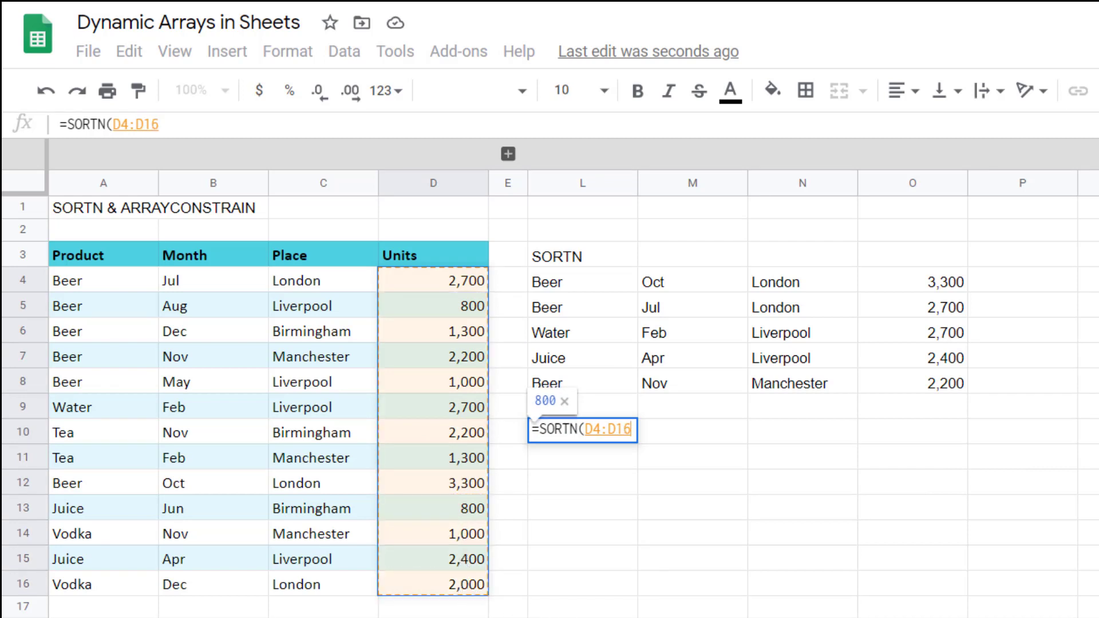
text(,)
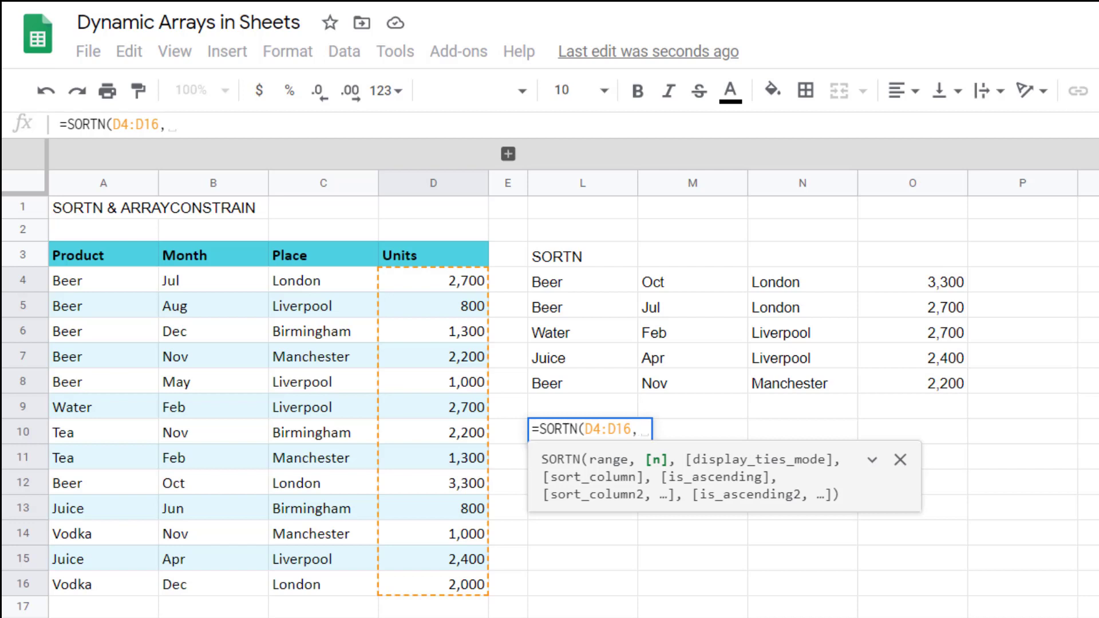
text(3))
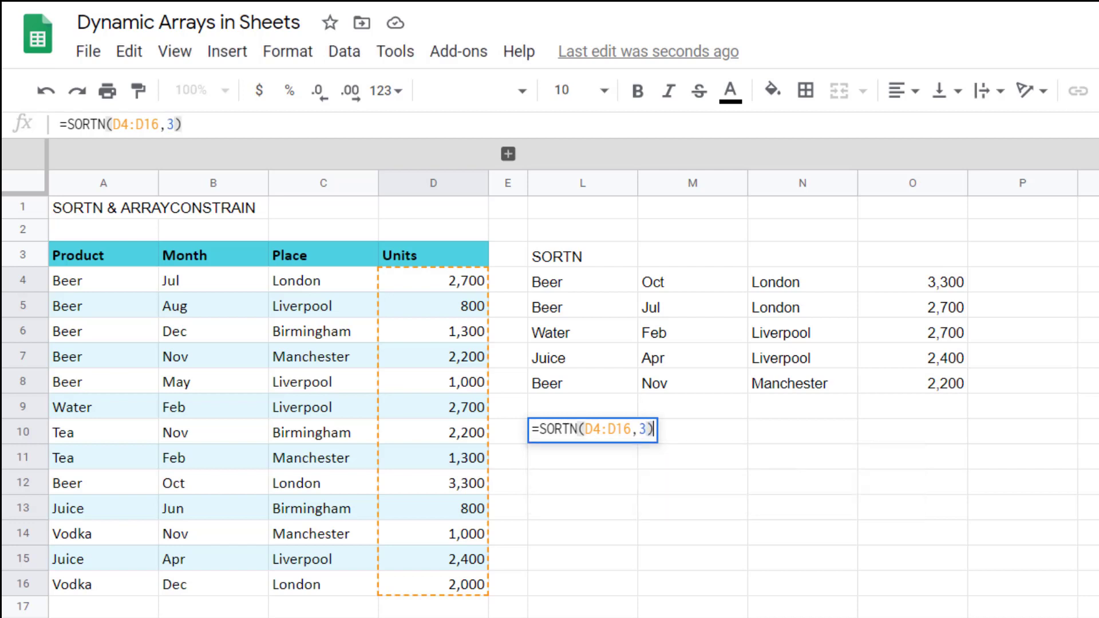
key(Return)
click(582, 431)
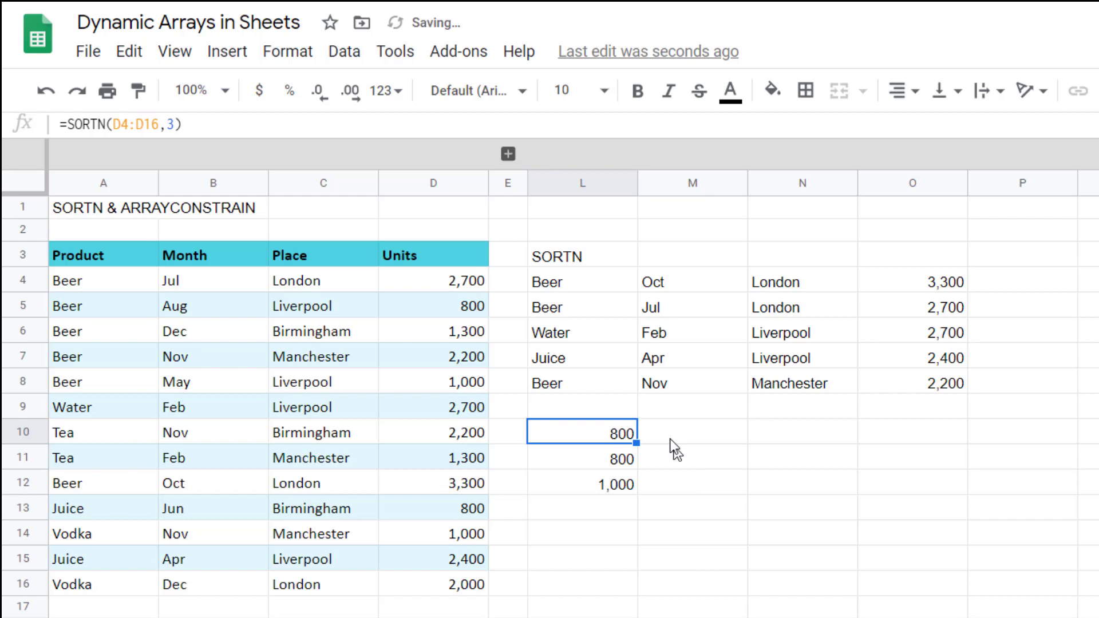
click(755, 430)
Step: Enter =SORTN(D4:D16,3,,D4:D16,false) in N10, returning 3,300, 2,700 and 2,700
text(=)
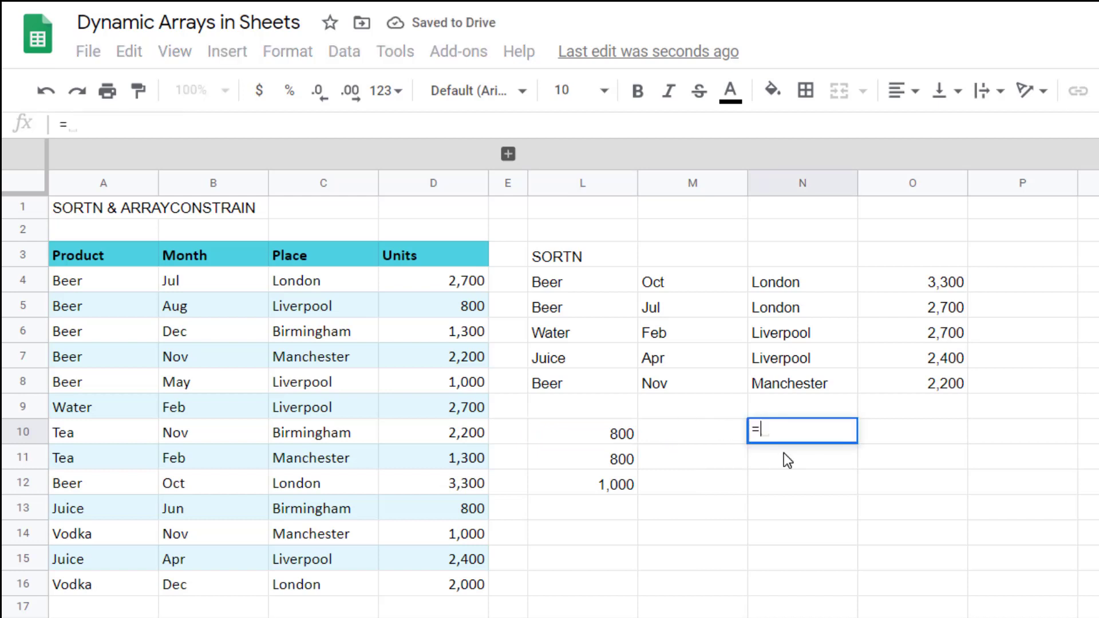
text(sor)
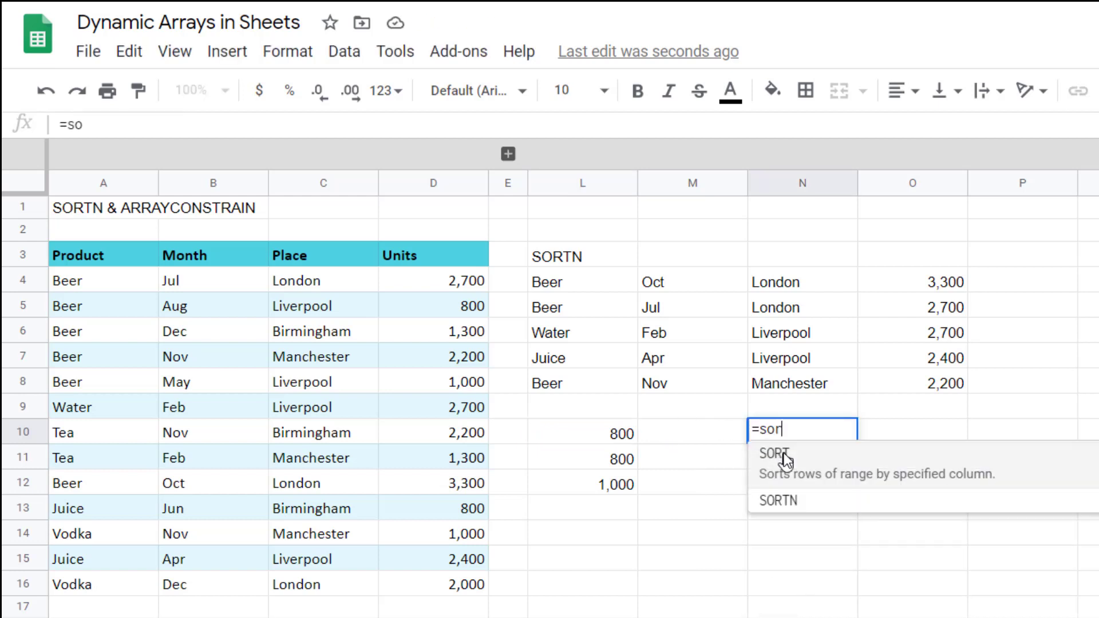
text(tn)
key(Tab)
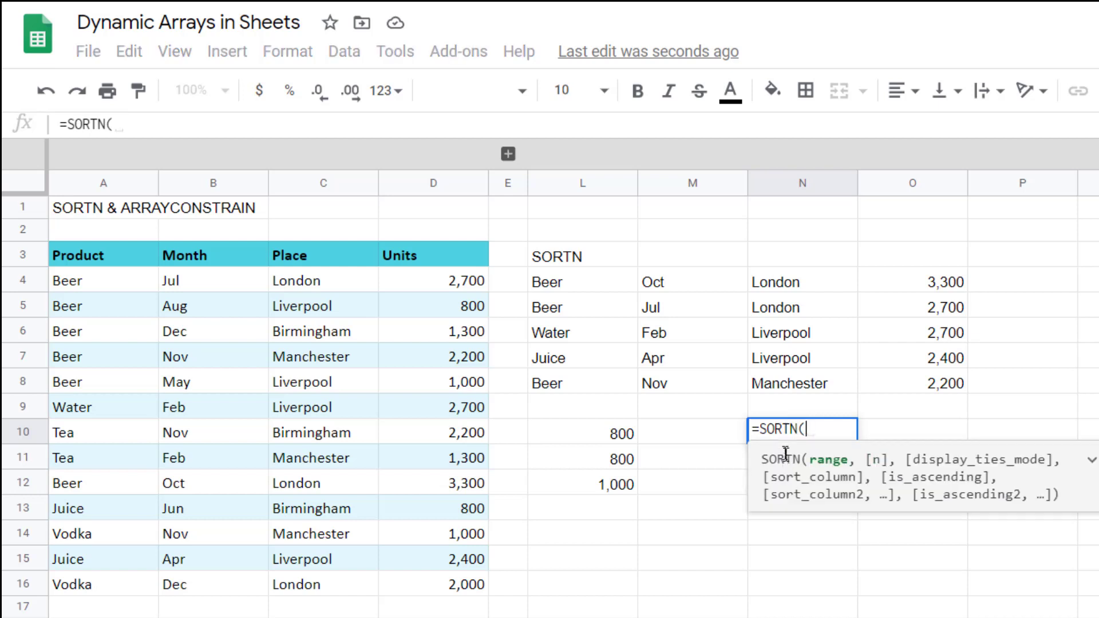
drag(421, 280, 464, 580)
text(,3)
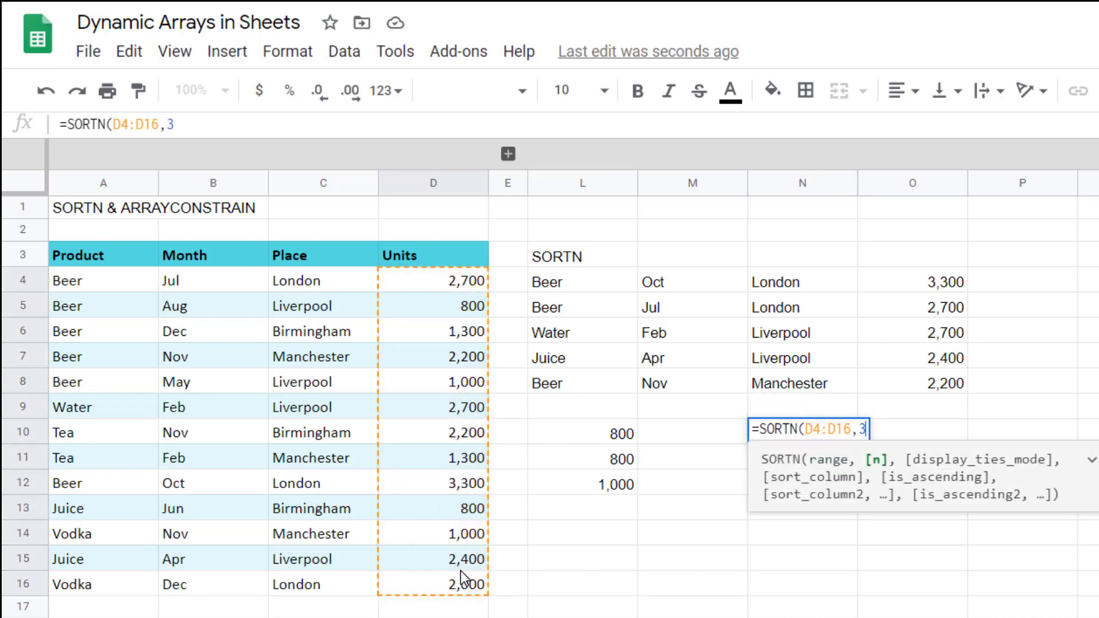
text(,,)
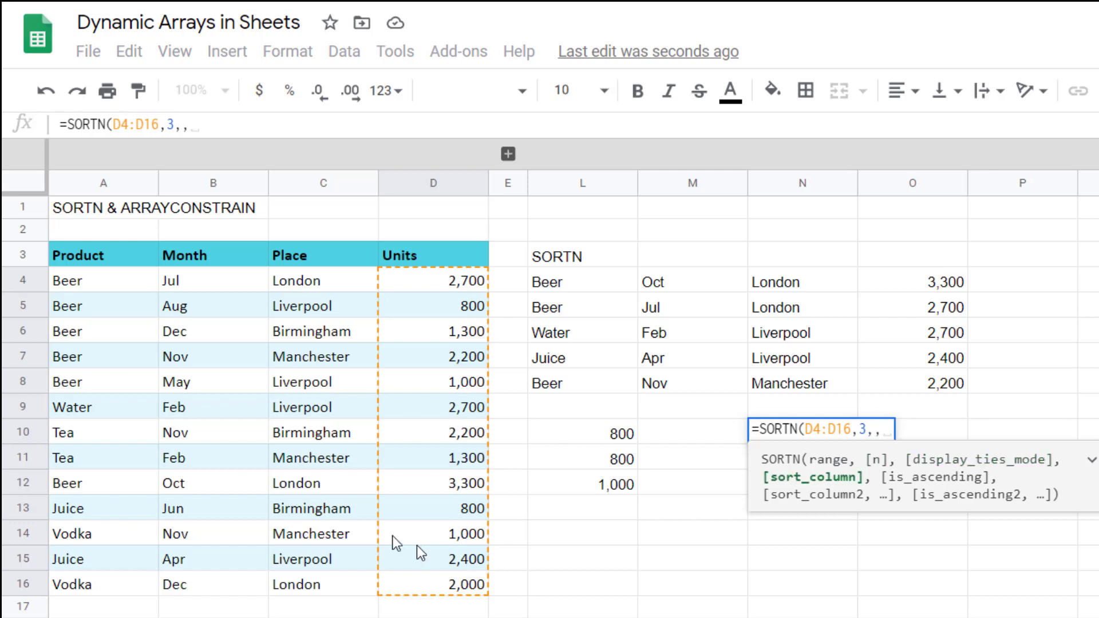
click(407, 289)
drag(407, 312, 449, 587)
text(,)
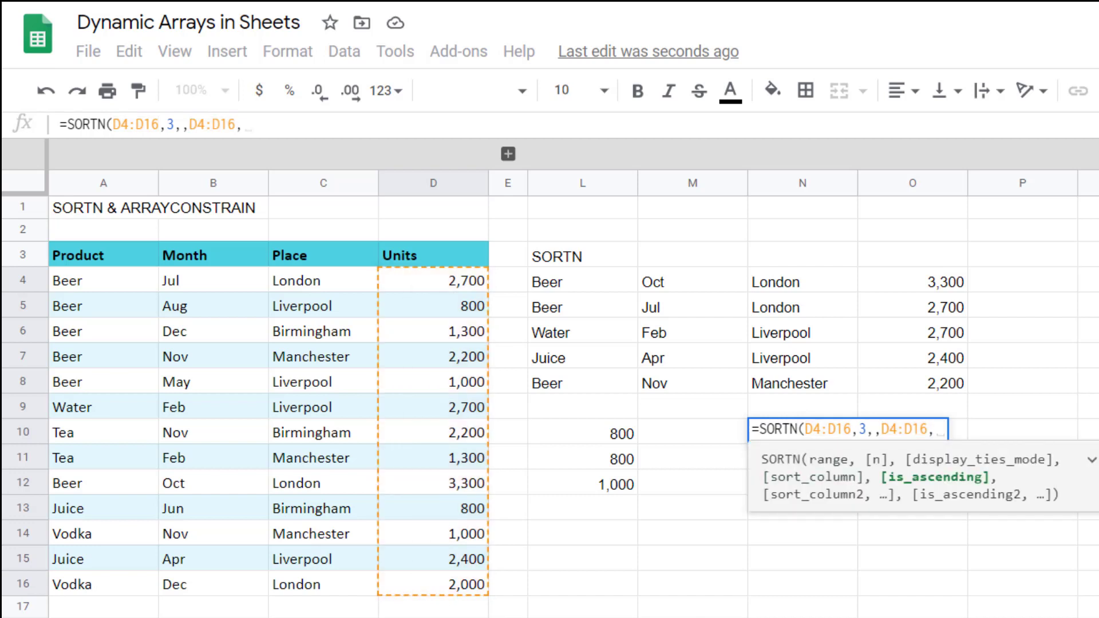
text(false)
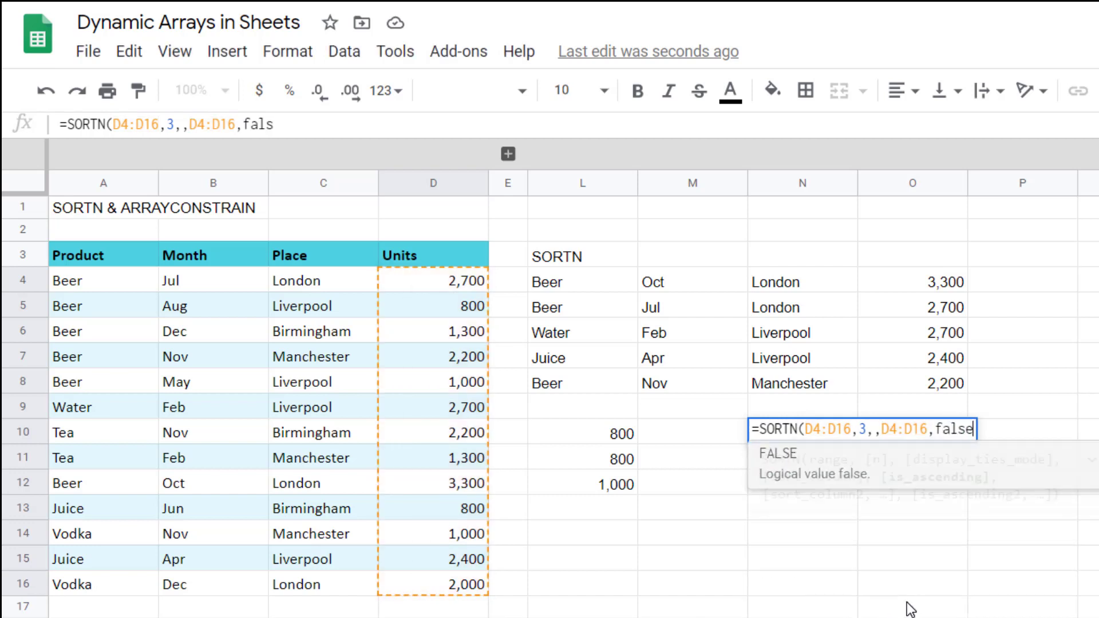
text())
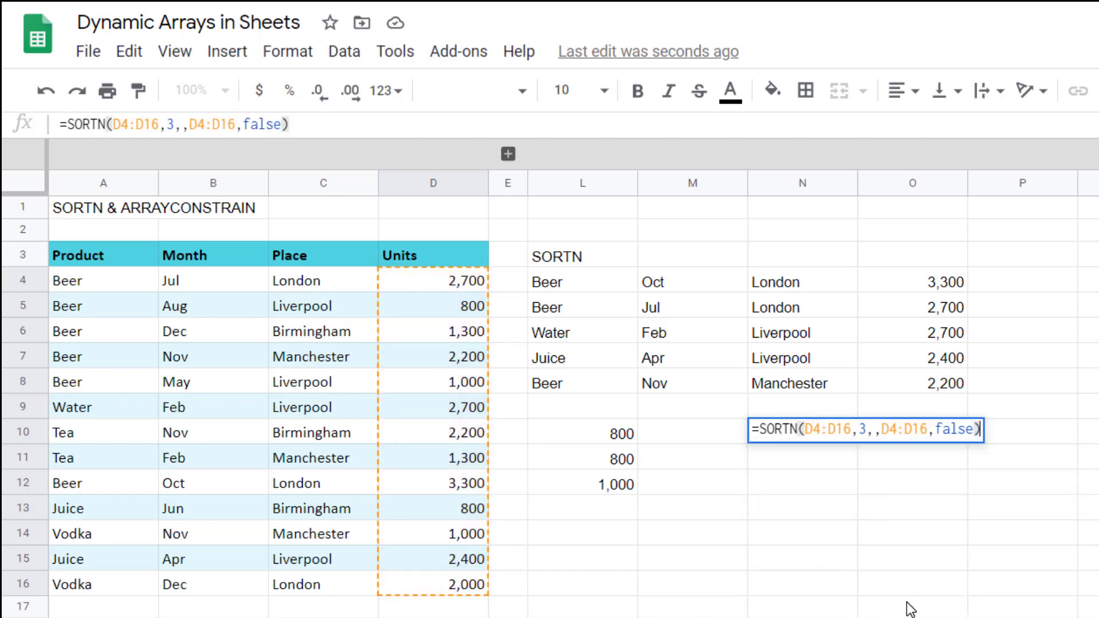
key(Return)
key(Up)
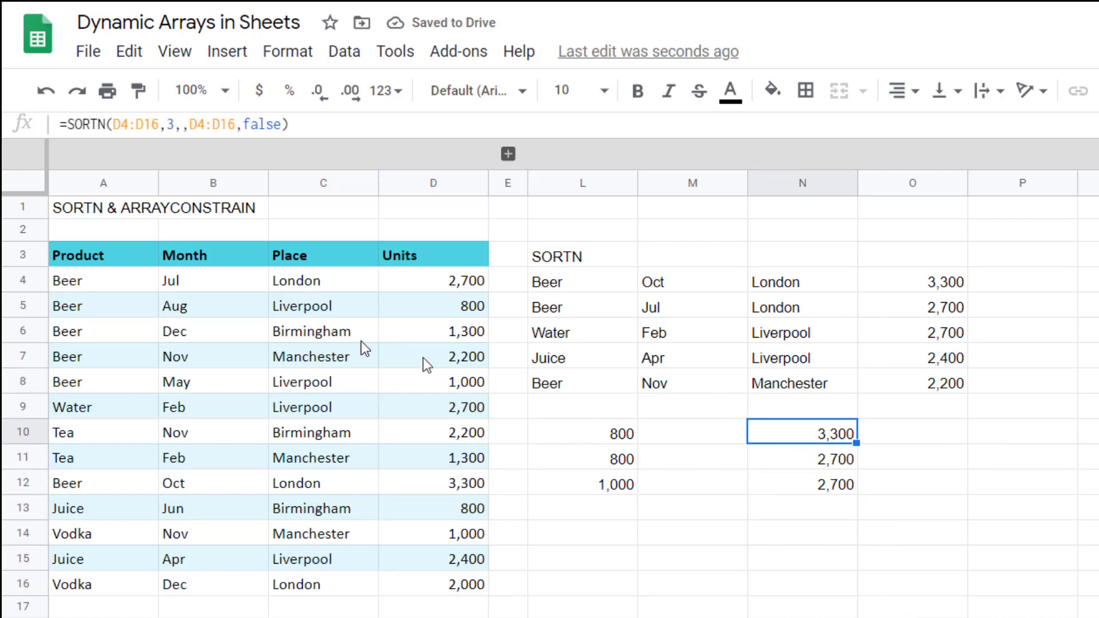
Step: Wrap the N10 formula in SUM so it totals the three largest Units (8,700)
click(67, 123)
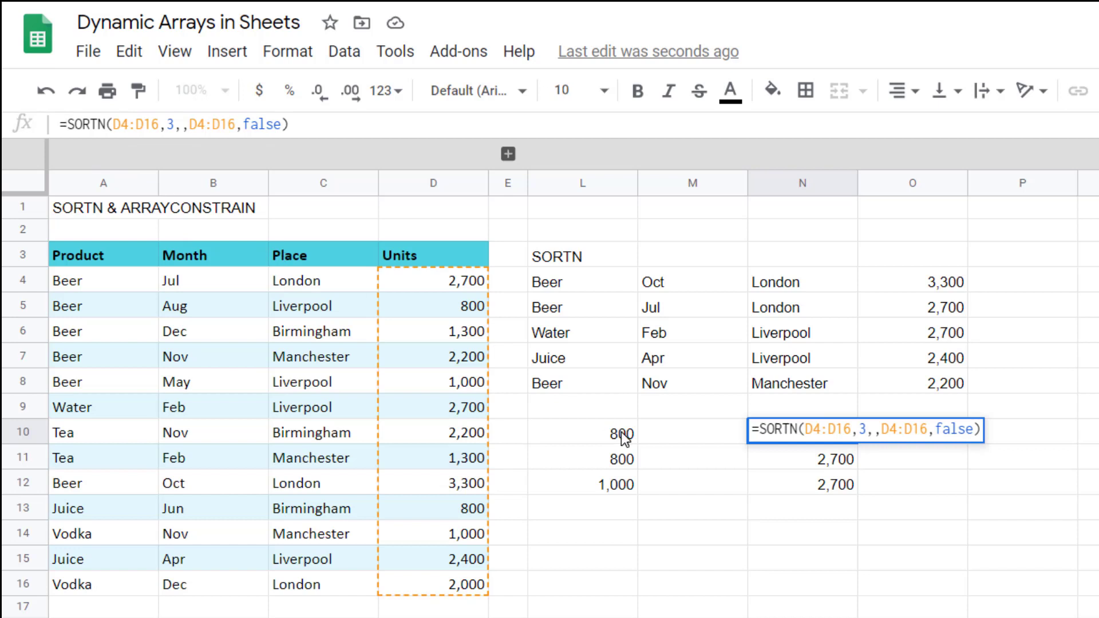
text(SUM()
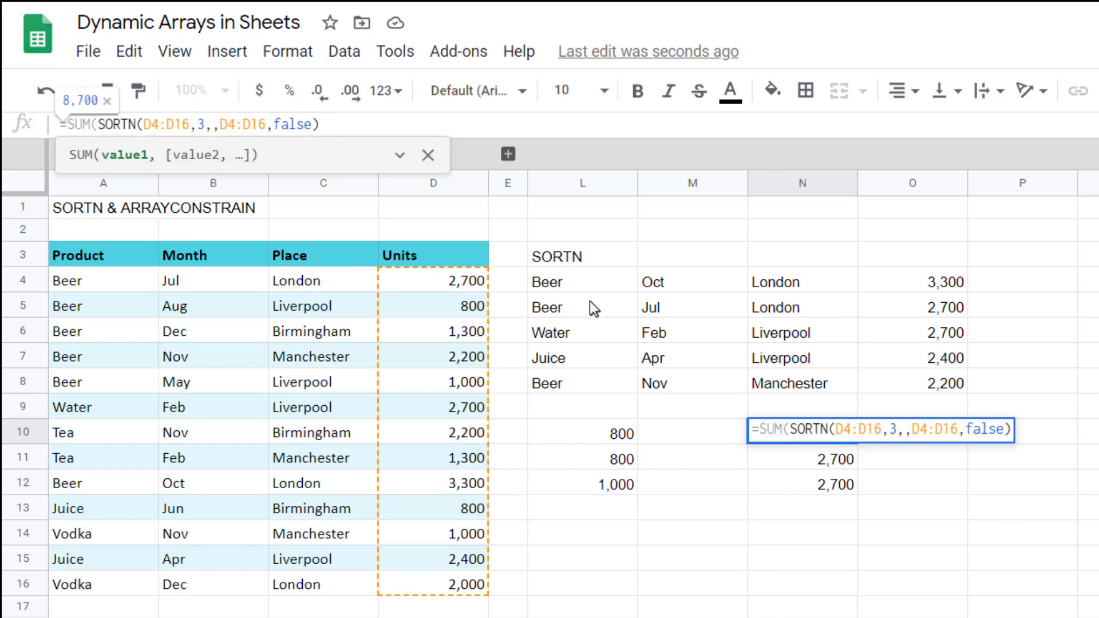
click(419, 130)
text())
key(Return)
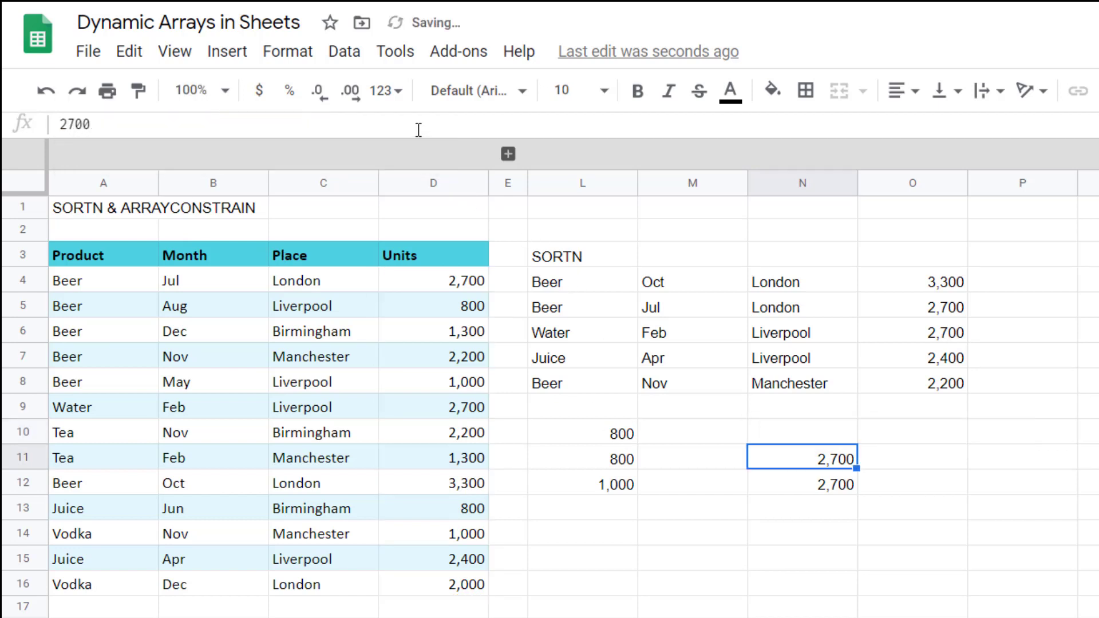
key(Up)
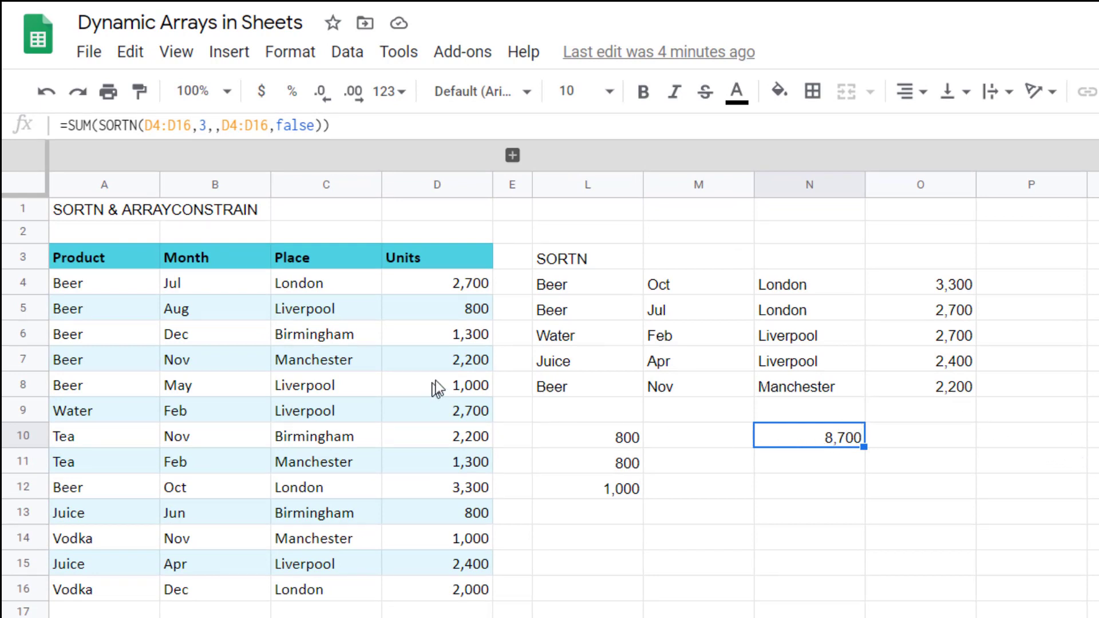
Step: Change the Units value in D7 from 2,200 to 9000
click(458, 360)
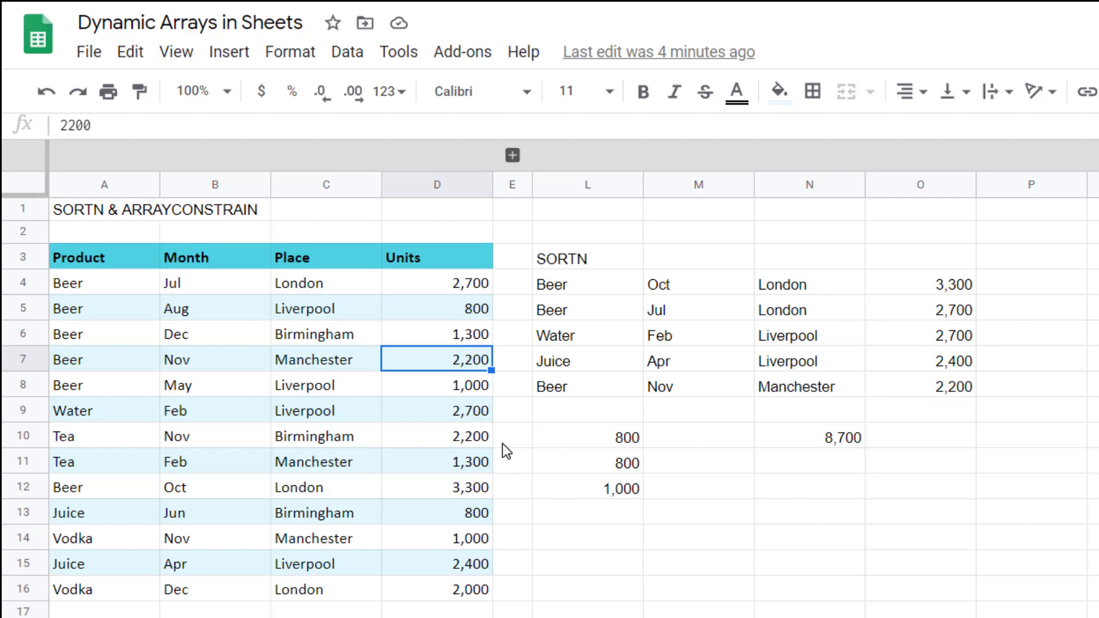
text(9000)
key(Return)
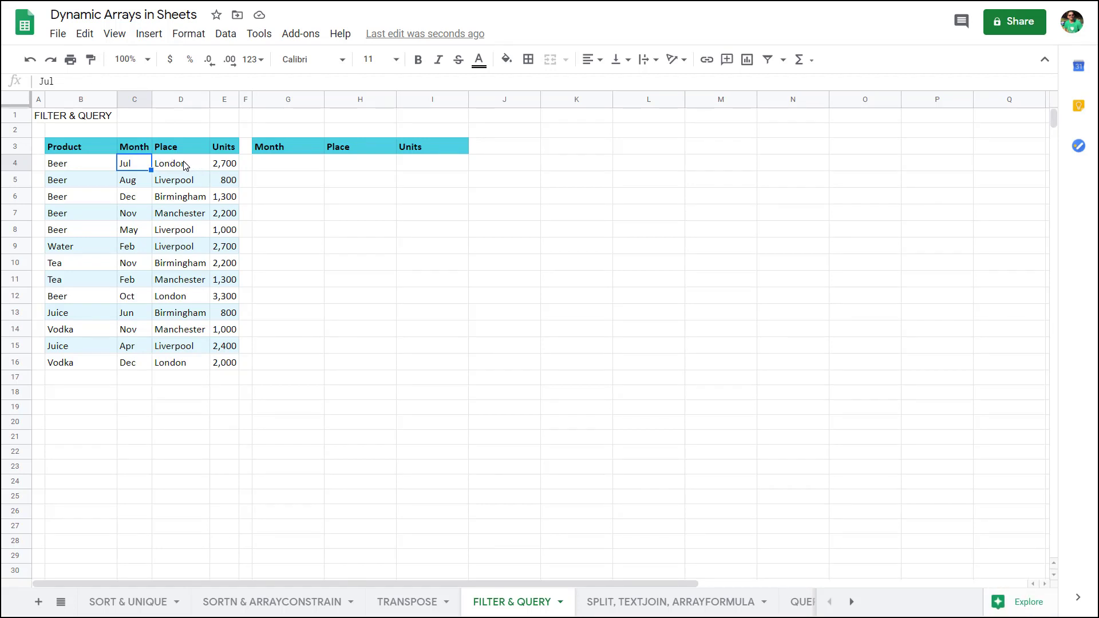
Step: Filter the sales table's Place column to London only, then turn the filter off again
click(767, 60)
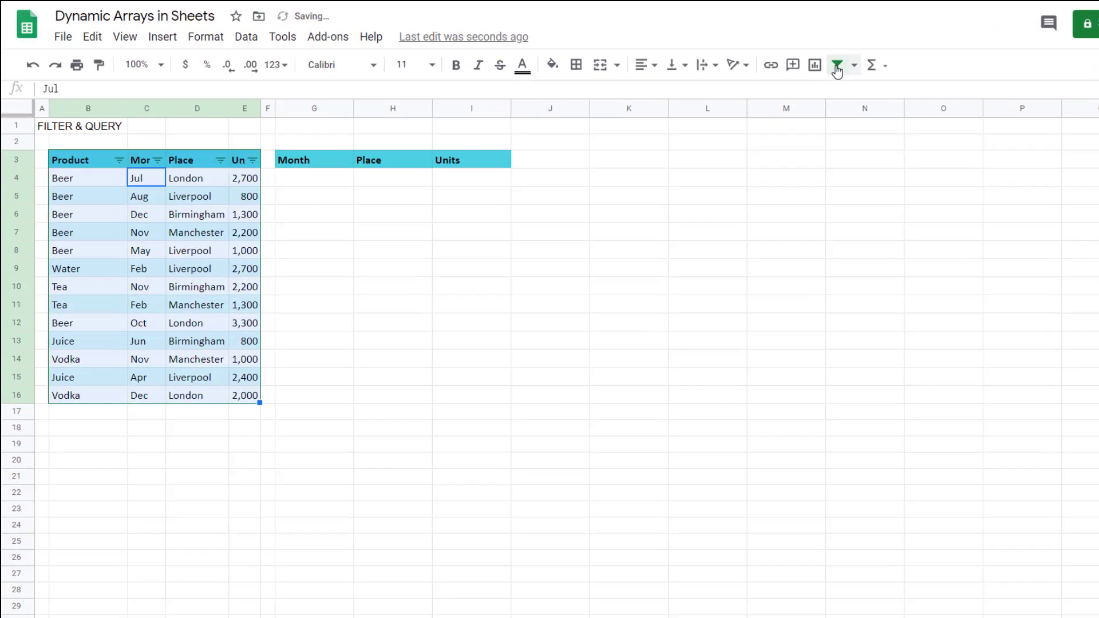
click(220, 161)
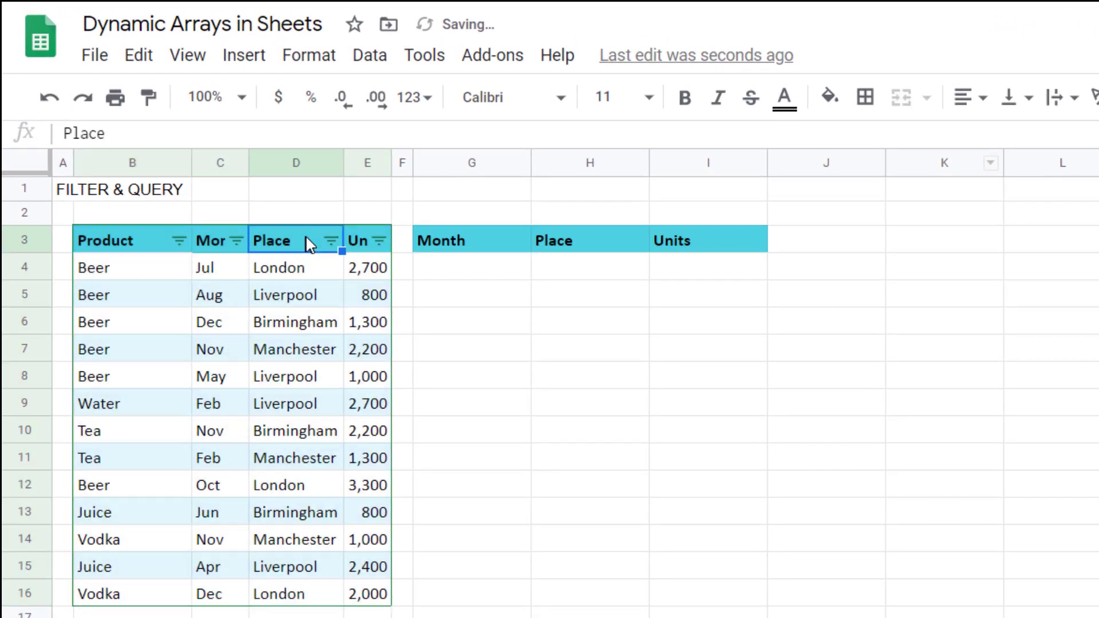
click(437, 532)
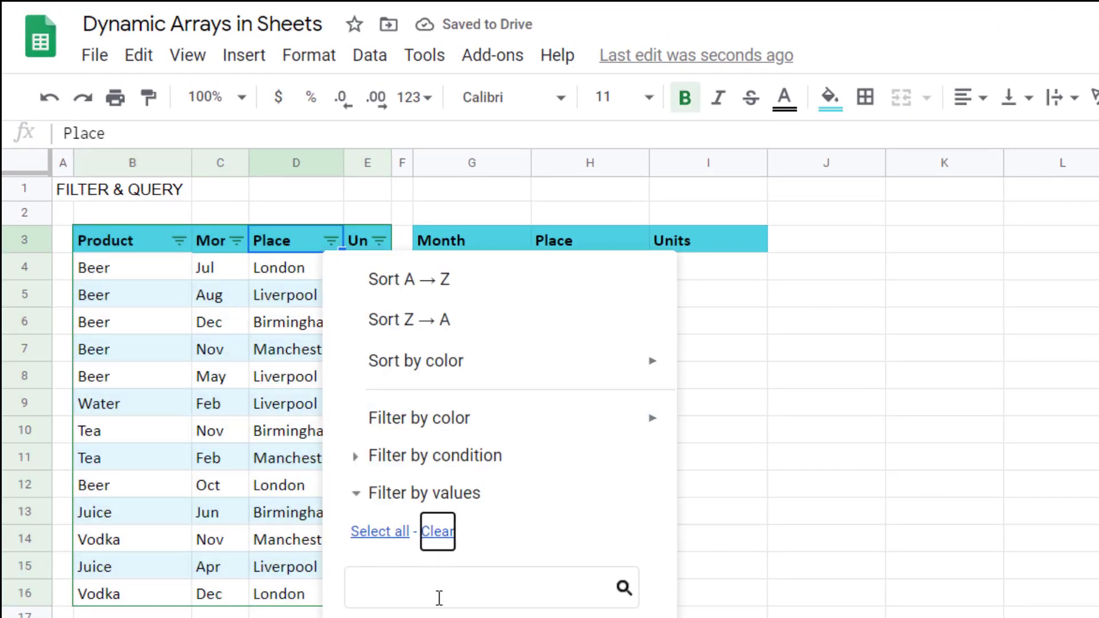
key(Return)
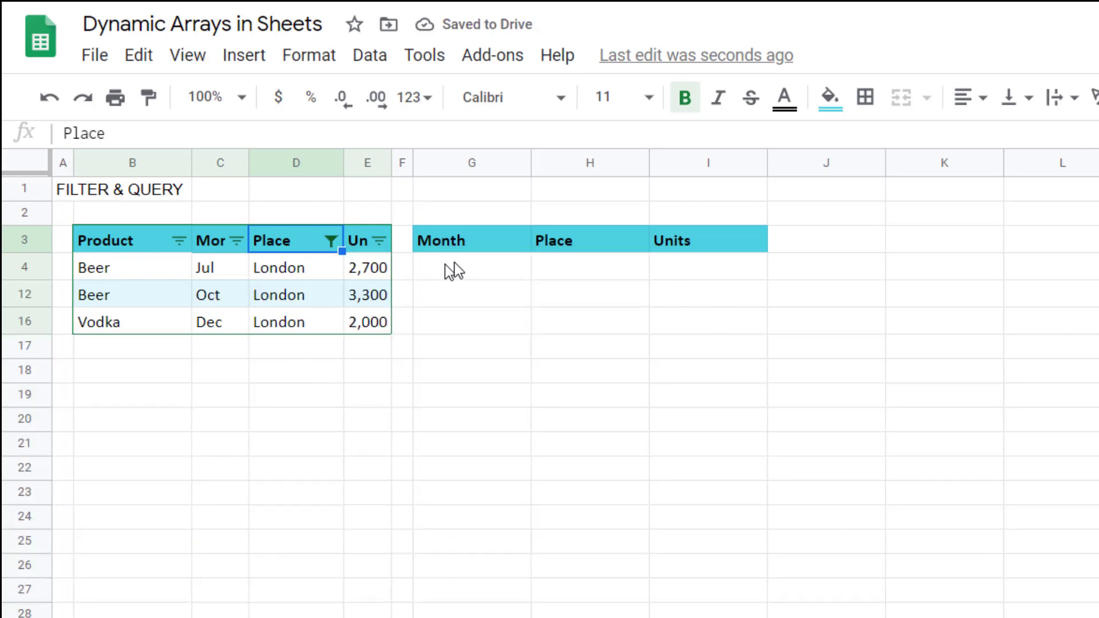
key(ctrl+alt+shift+f)
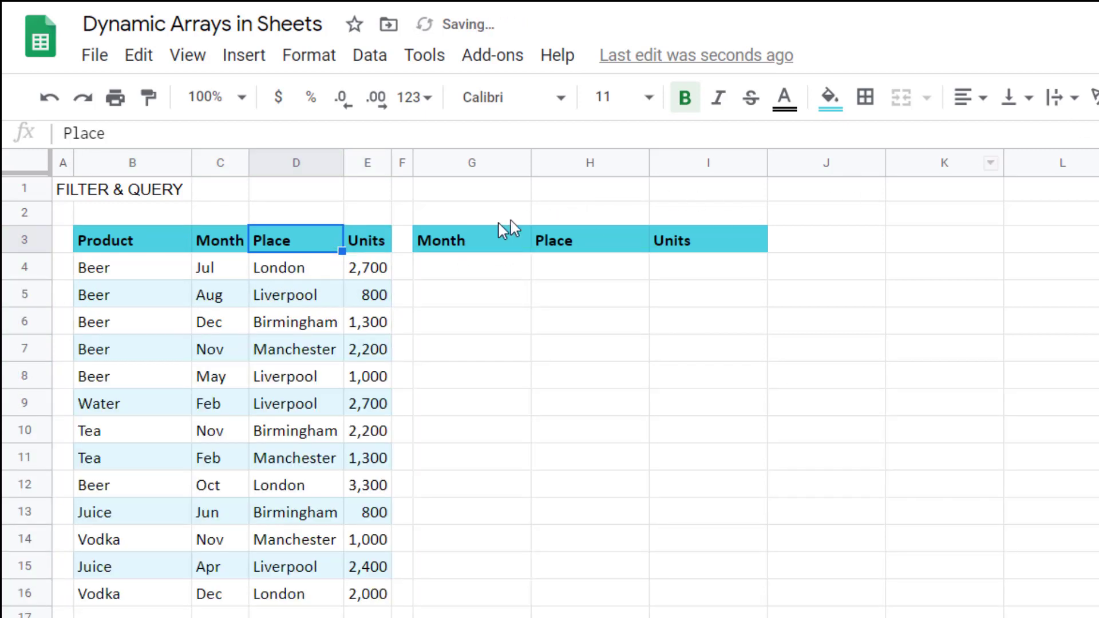
Step: Enter =FILTER(C4:E16,D4:D16="London") in G4, listing London's Jul, Oct and Dec sales
click(468, 269)
text(=fil)
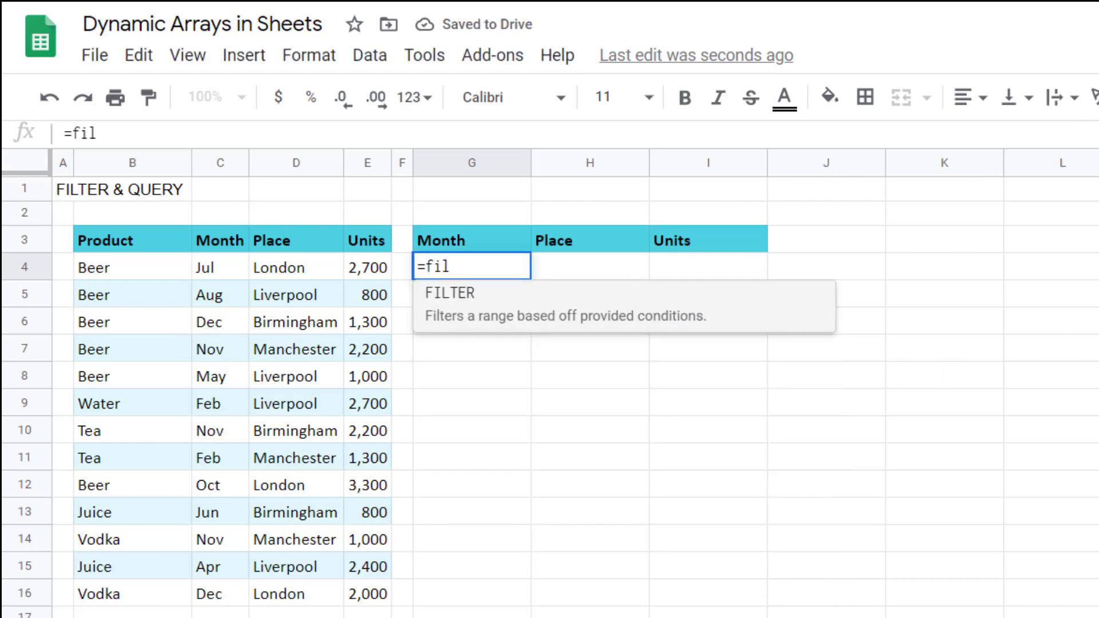
key(Tab)
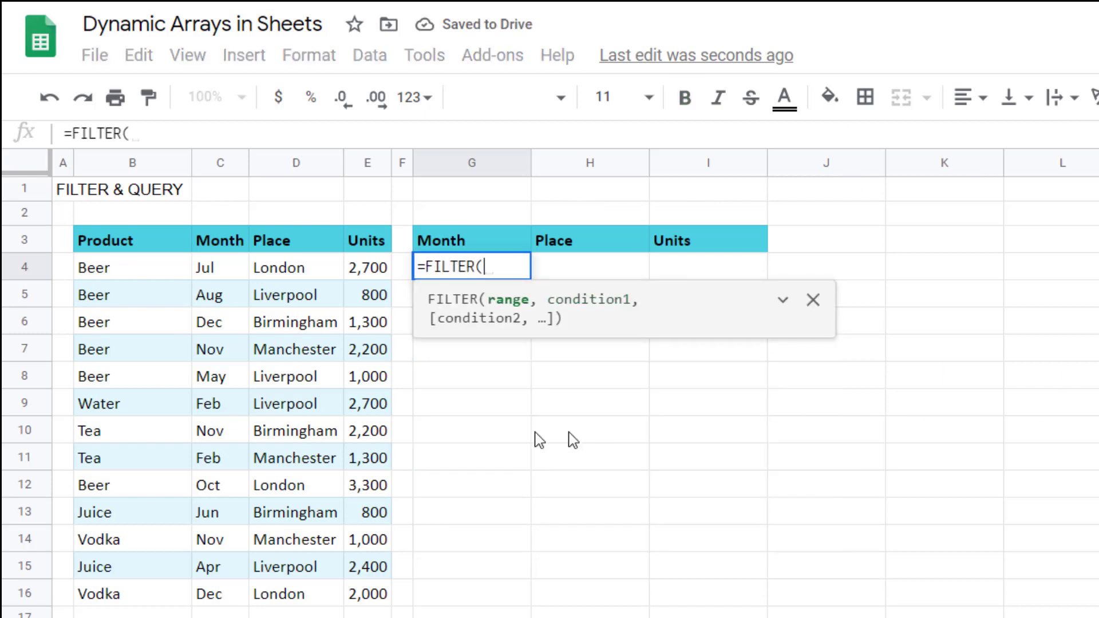
drag(229, 265, 381, 585)
text(,)
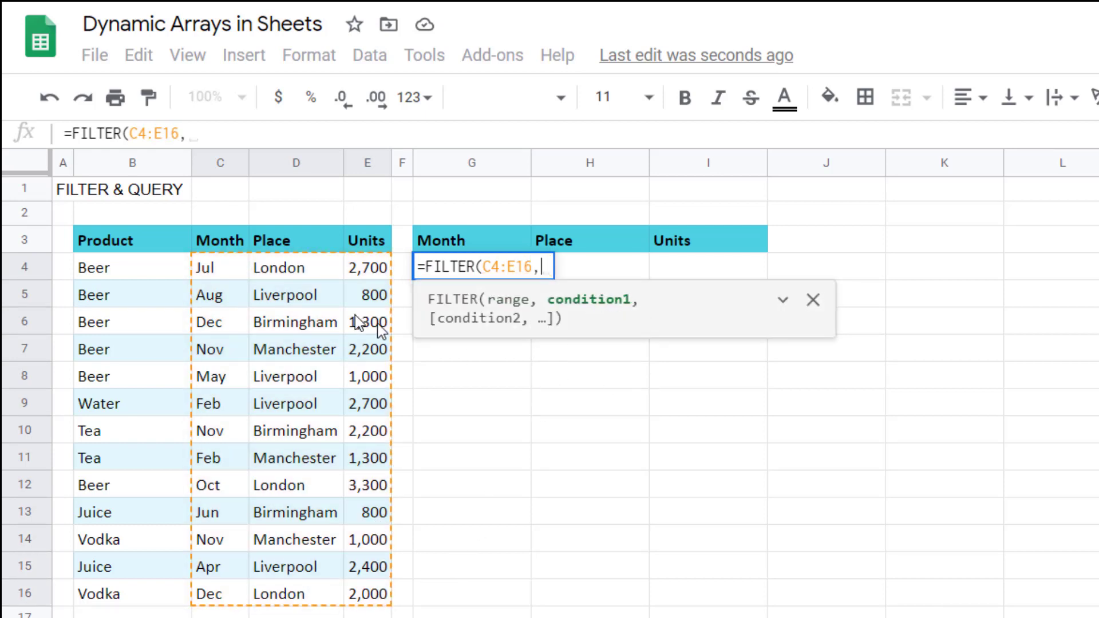
drag(292, 268, 307, 594)
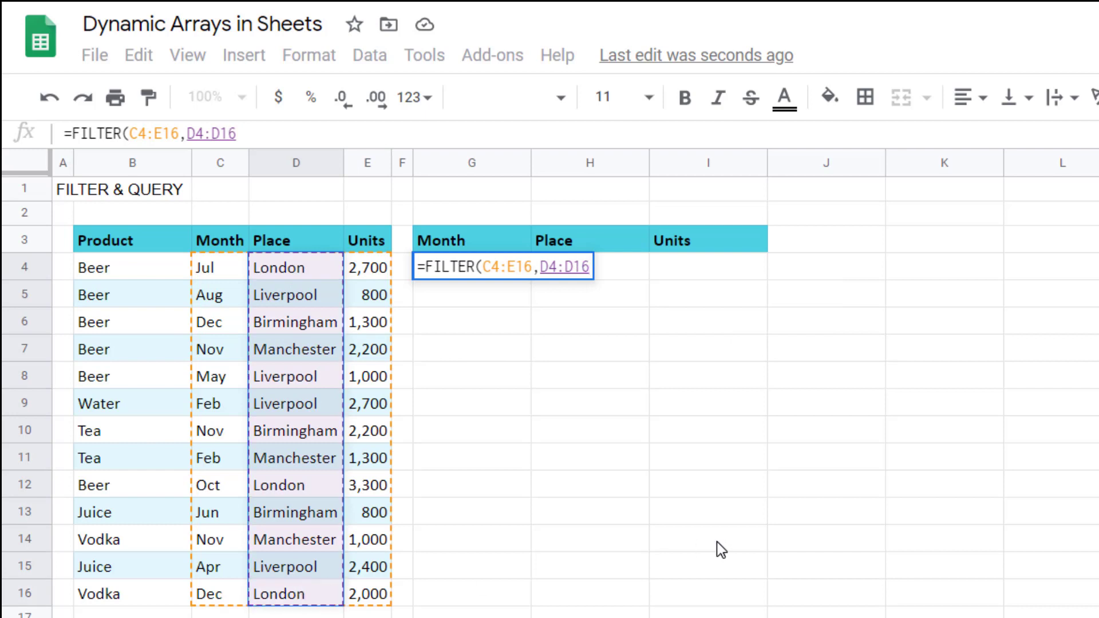
text(=")
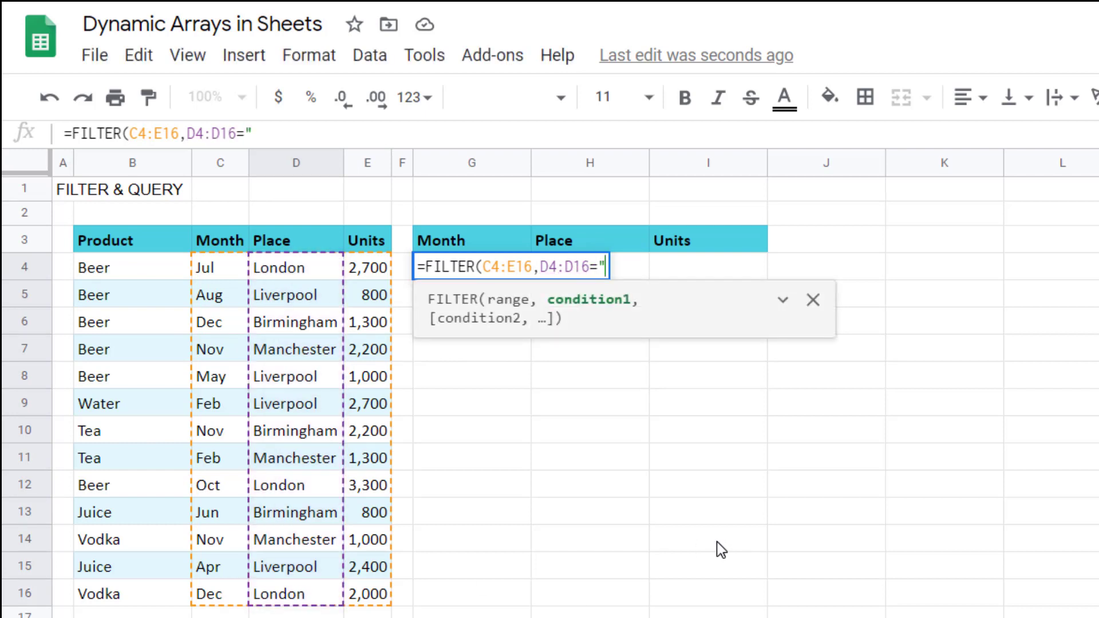
text(London"))
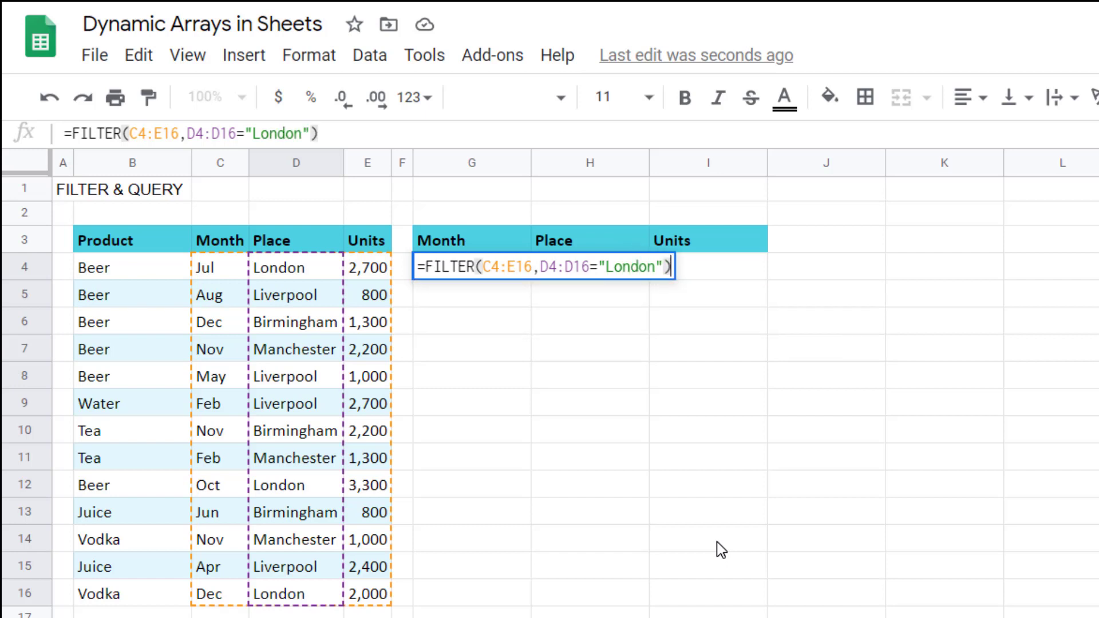
key(Return)
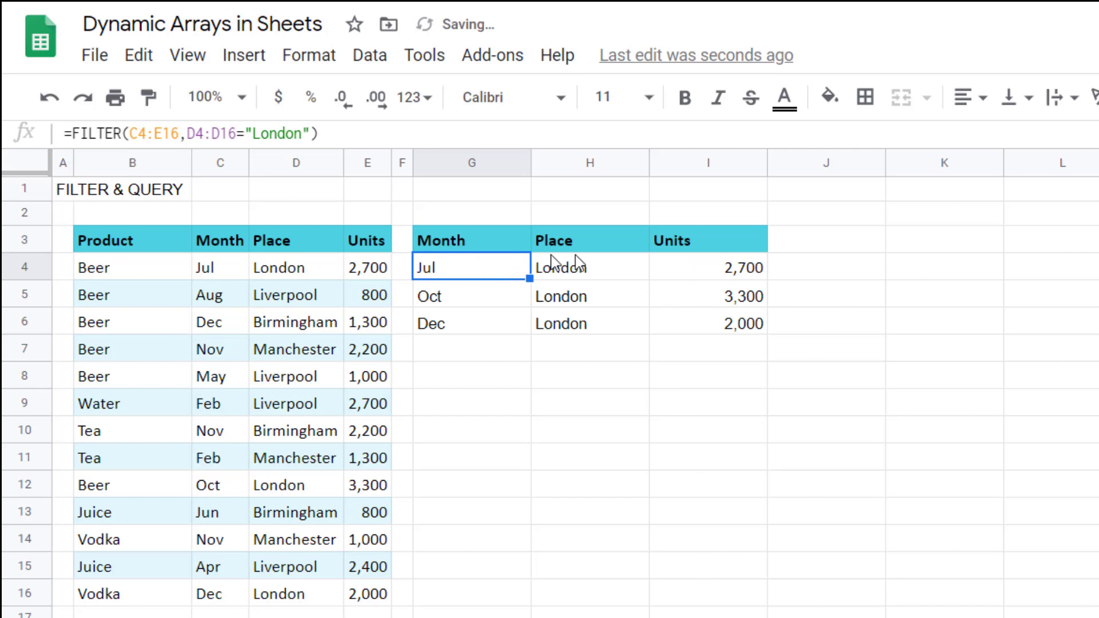
Step: Change D4 to 'Londo' and D6 to 'London' so the FILTER results show Dec, Oct and Dec
click(309, 269)
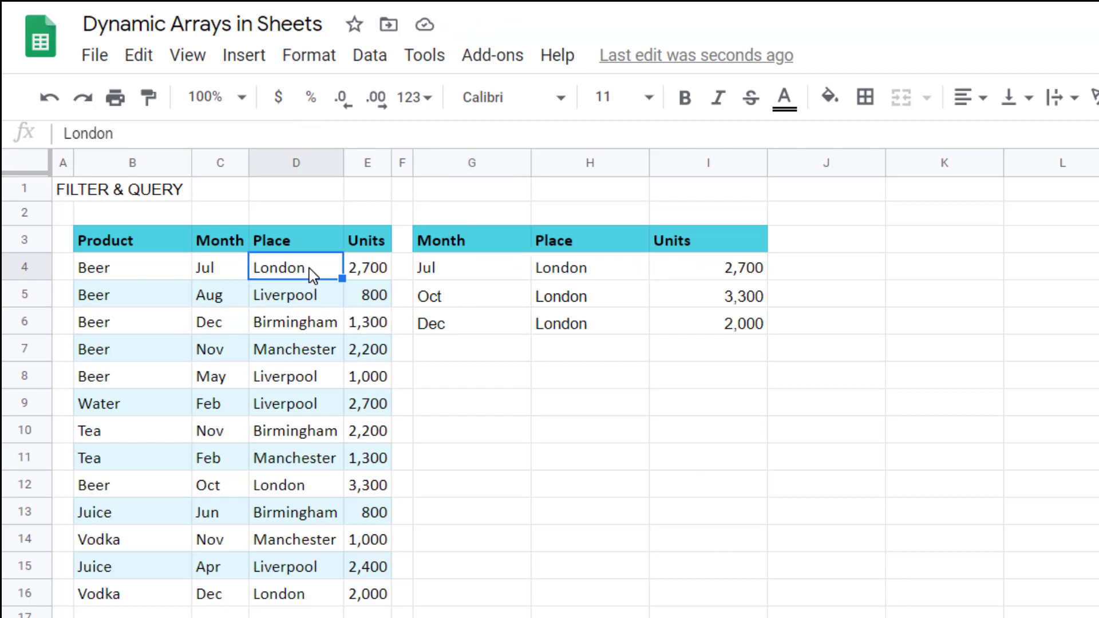
double_click(309, 269)
key(Return)
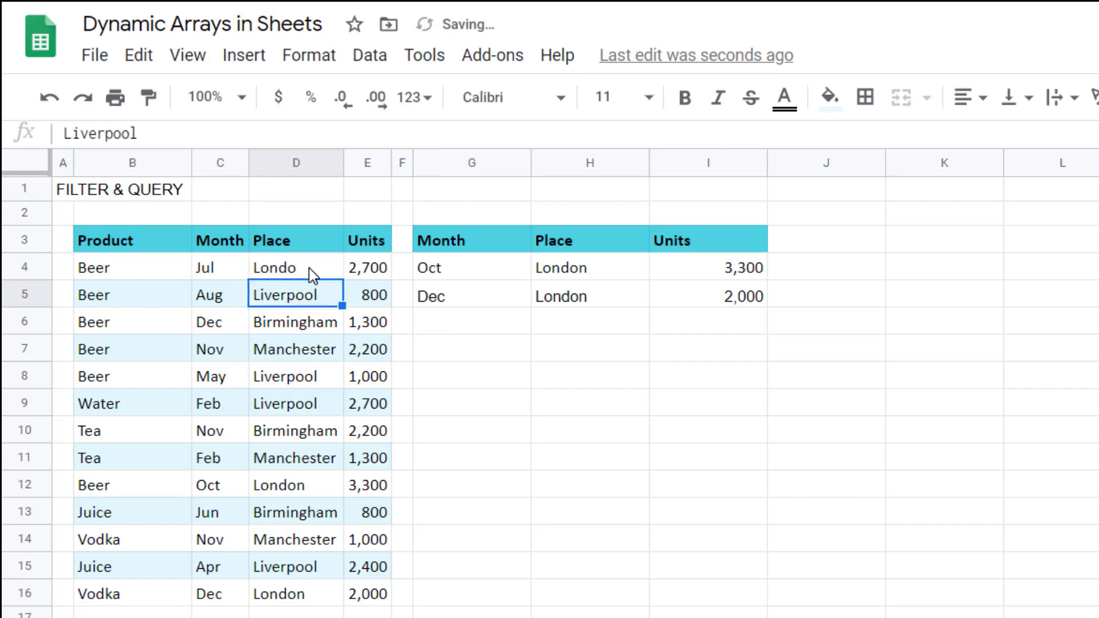
key(Down)
text(London)
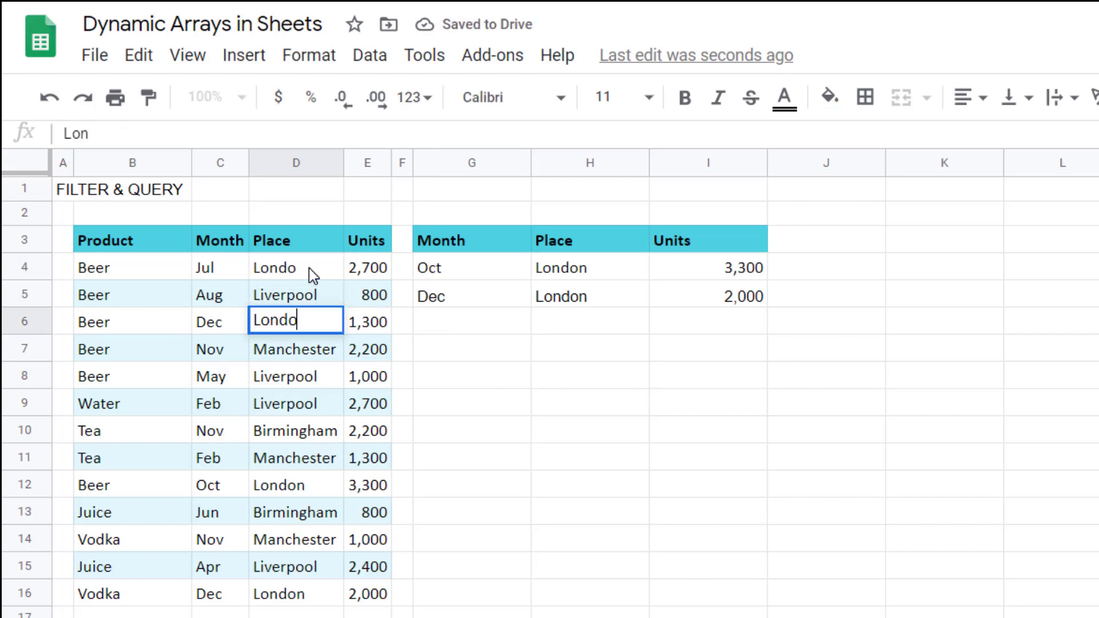
key(Return)
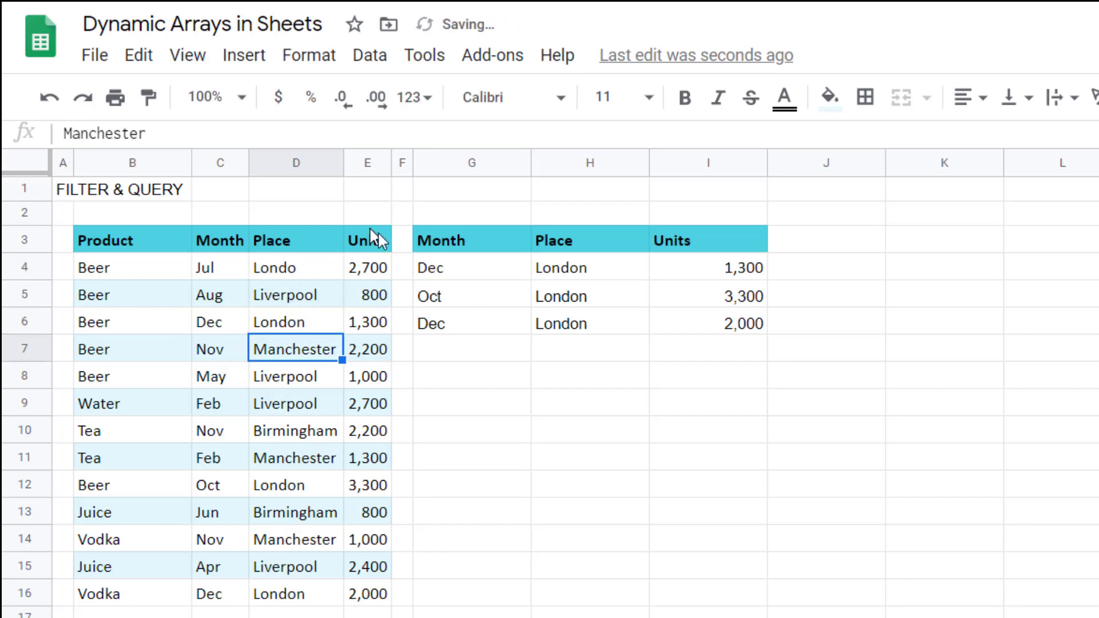
click(475, 253)
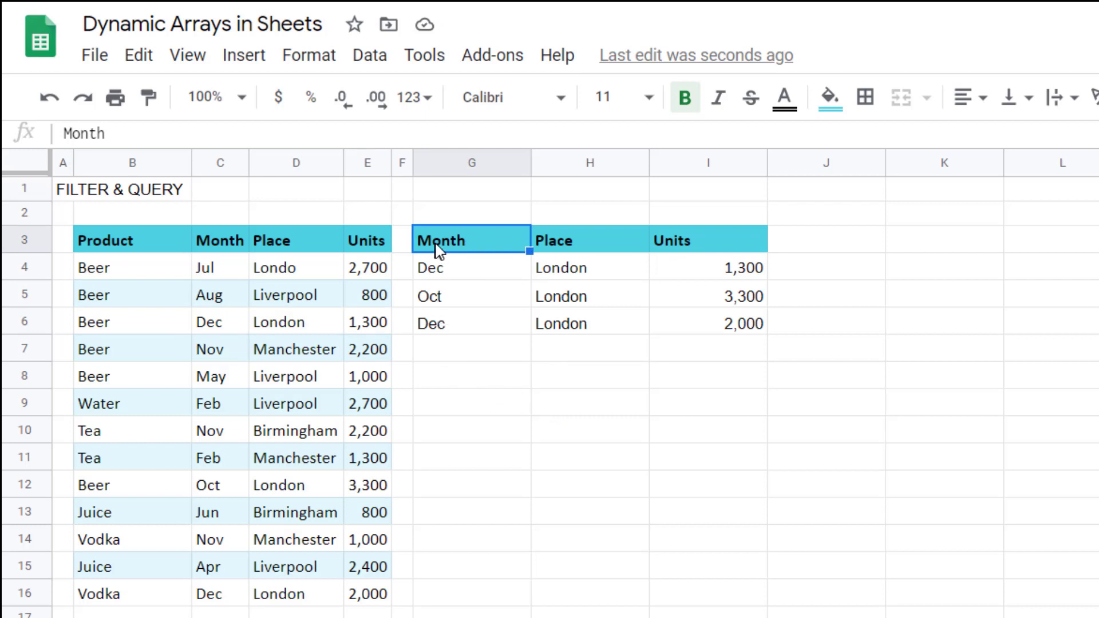
drag(517, 246, 717, 243)
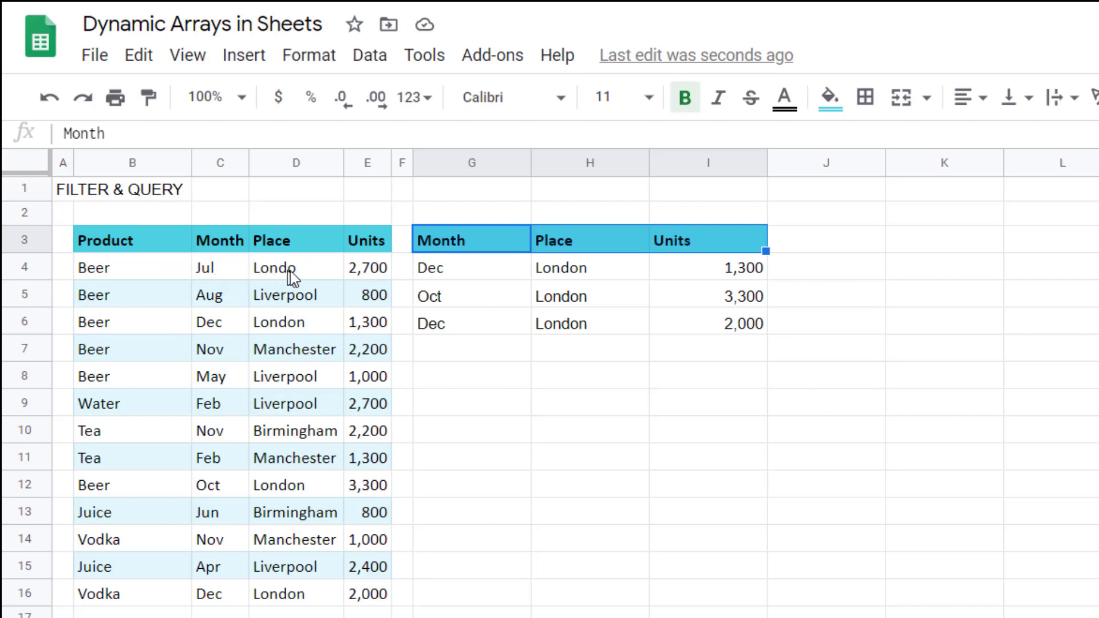
drag(366, 240, 372, 592)
drag(127, 240, 124, 598)
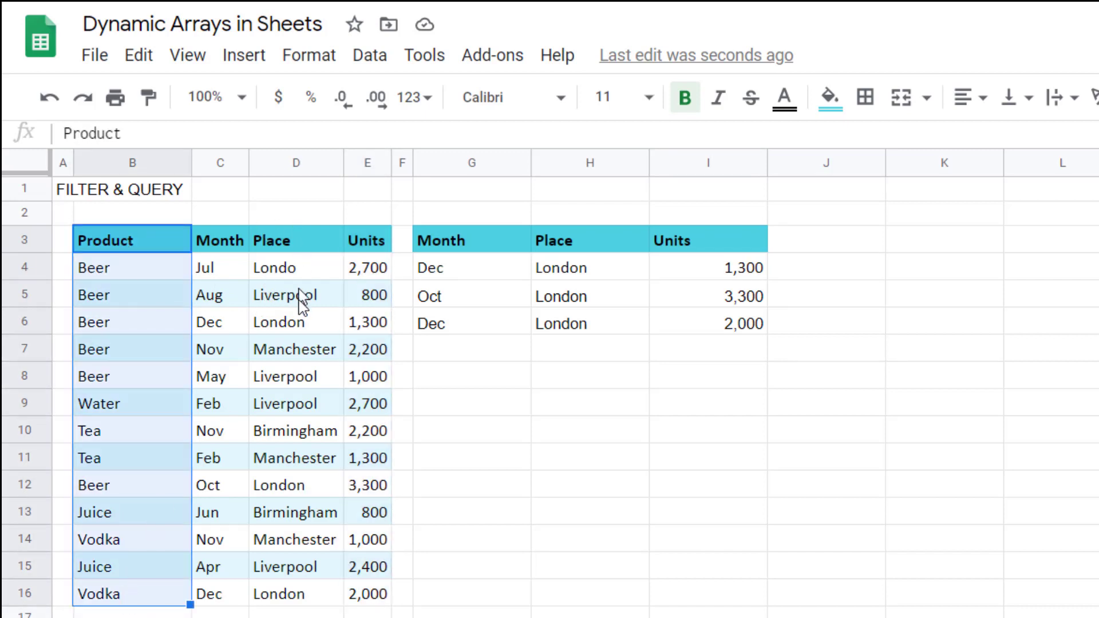
click(449, 382)
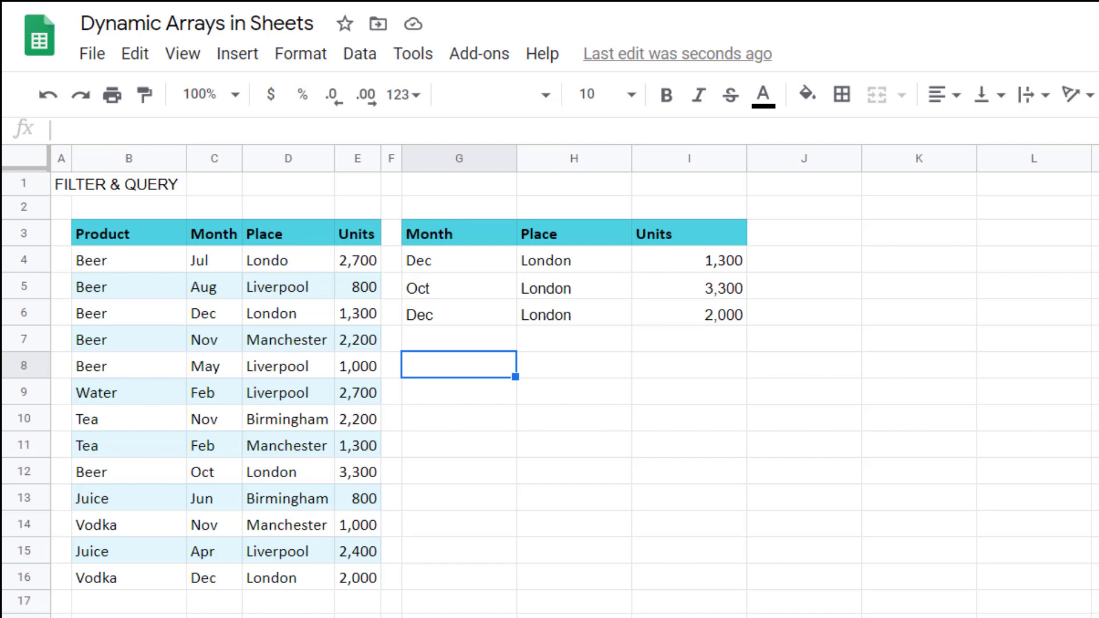
Step: Type =QUERY(B3:E16,"select E, B" into G8, with B3:E16 selected by dragging as the data range
text(=qu)
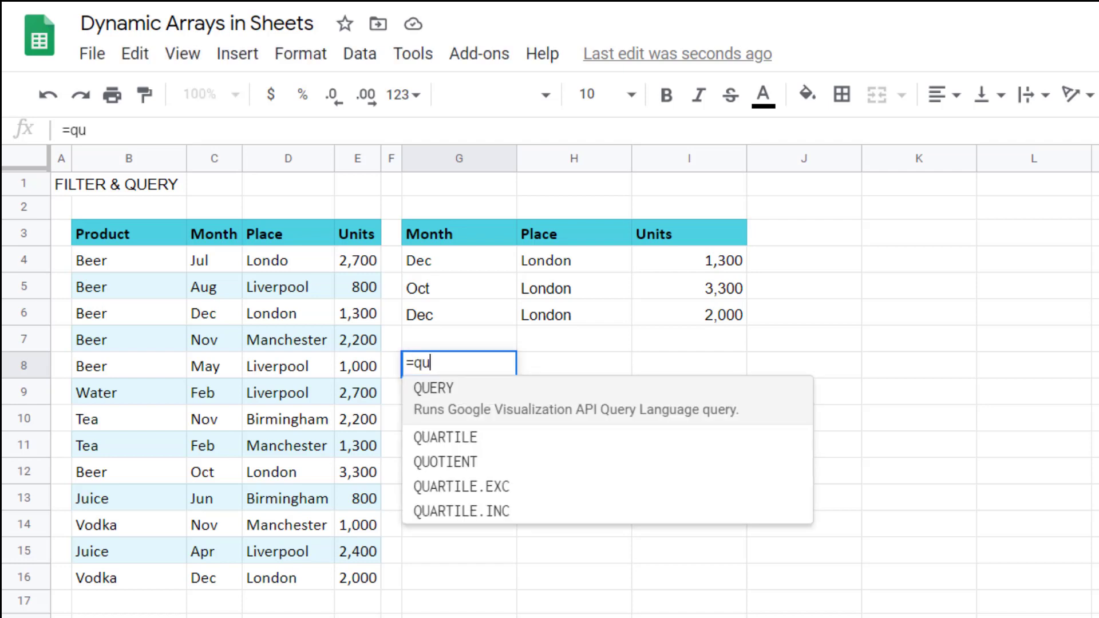
key(Tab)
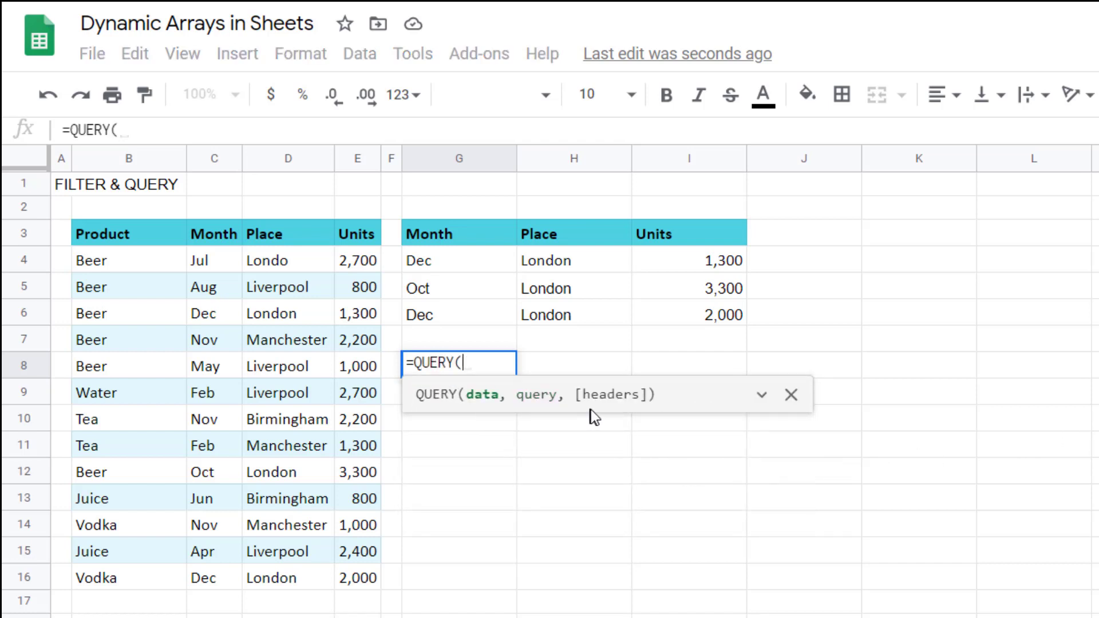
drag(128, 235, 362, 583)
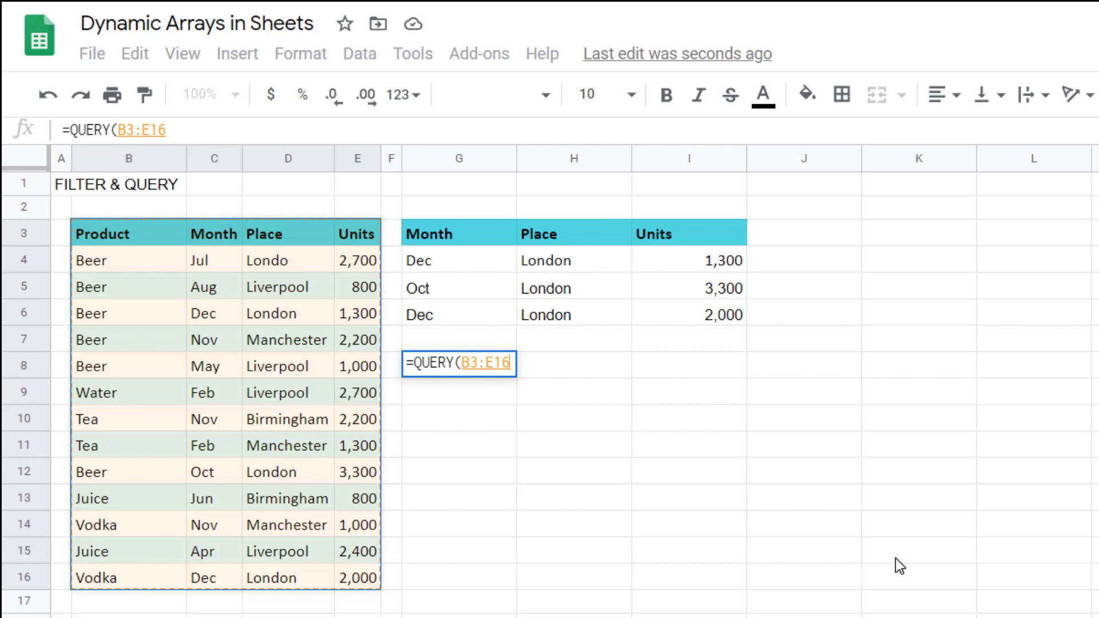
text(,)
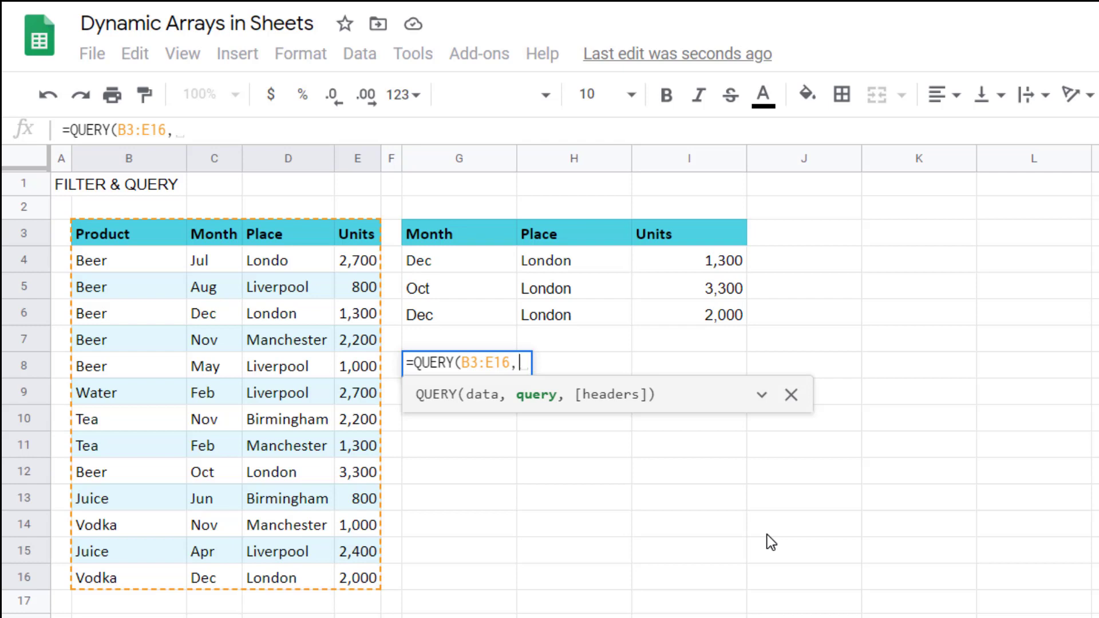
text(")
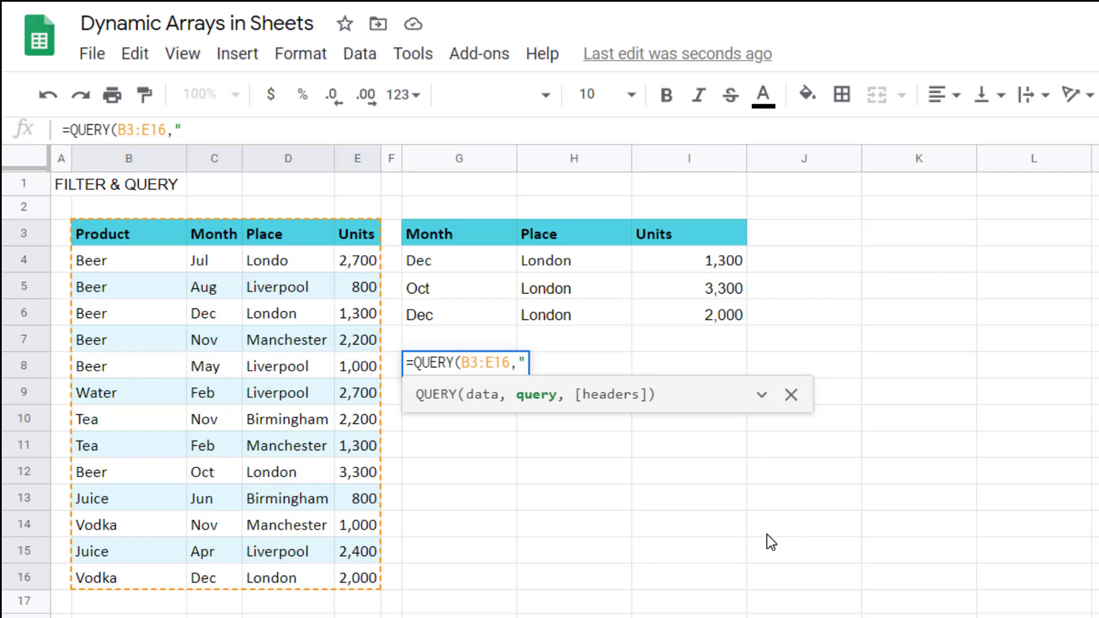
text(selec)
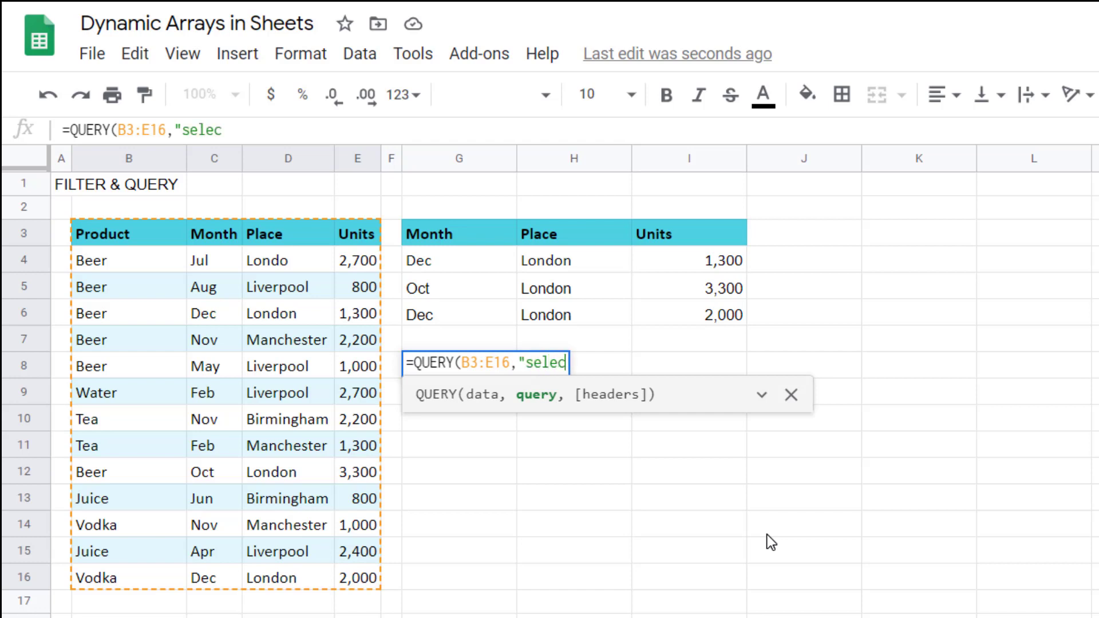
text(t)
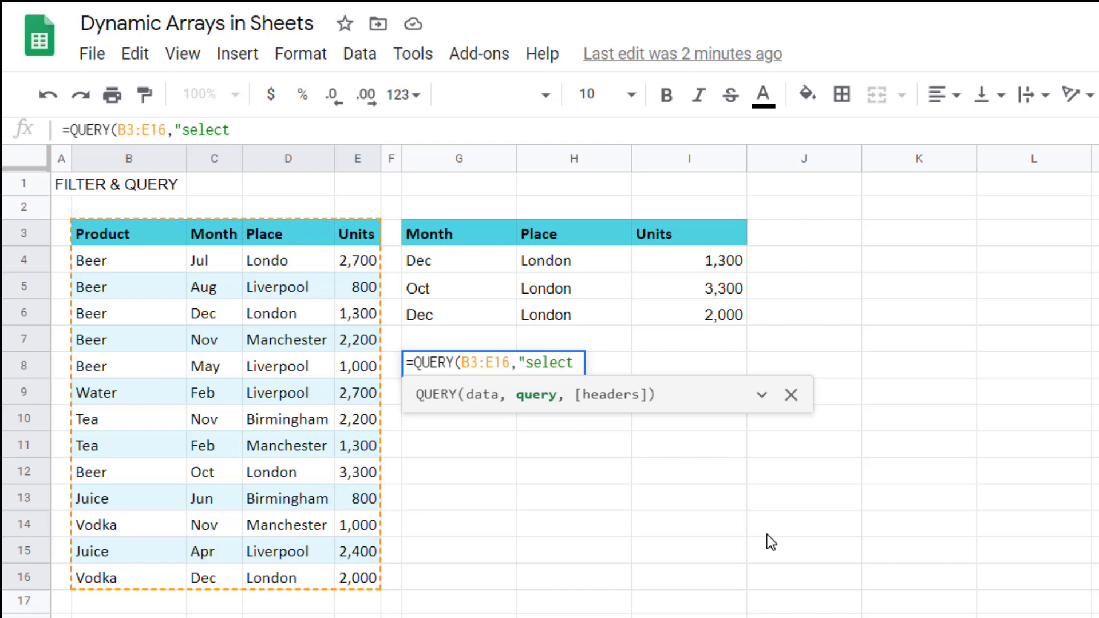
text(E, B)
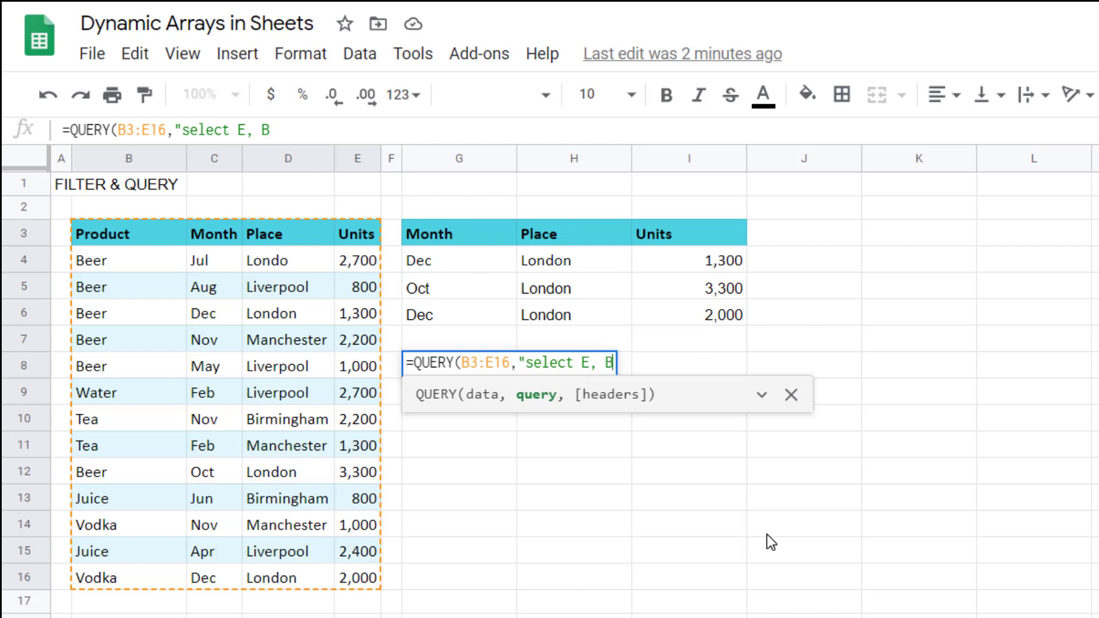
text(")
Step: Close and enter the select E, B query in G8, then reselect G8 to view its formula
text())
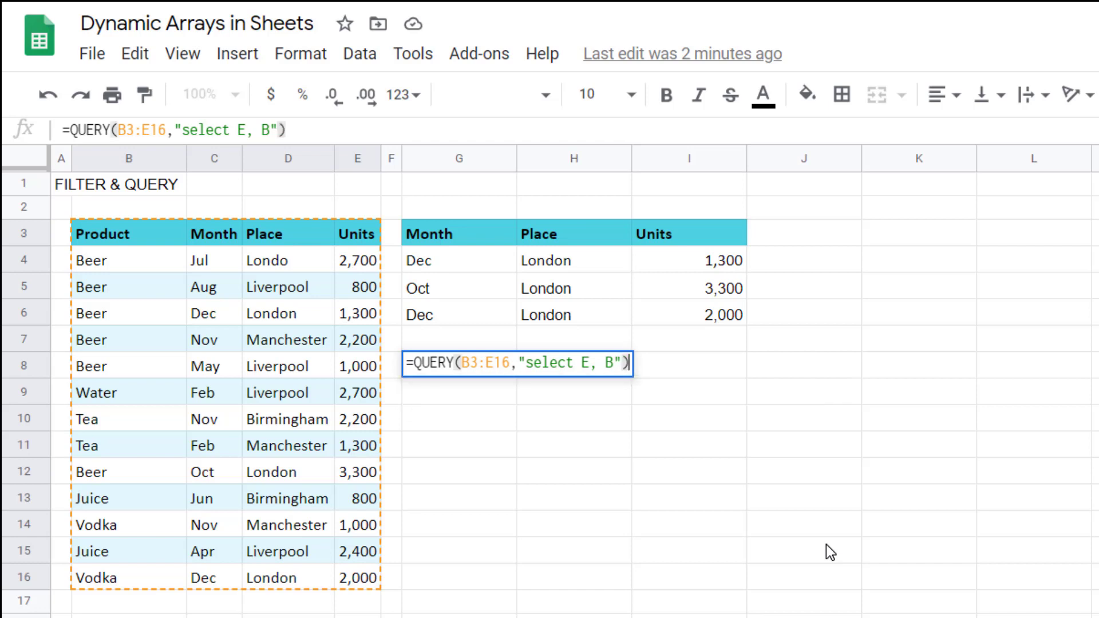
key(Return)
key(Up)
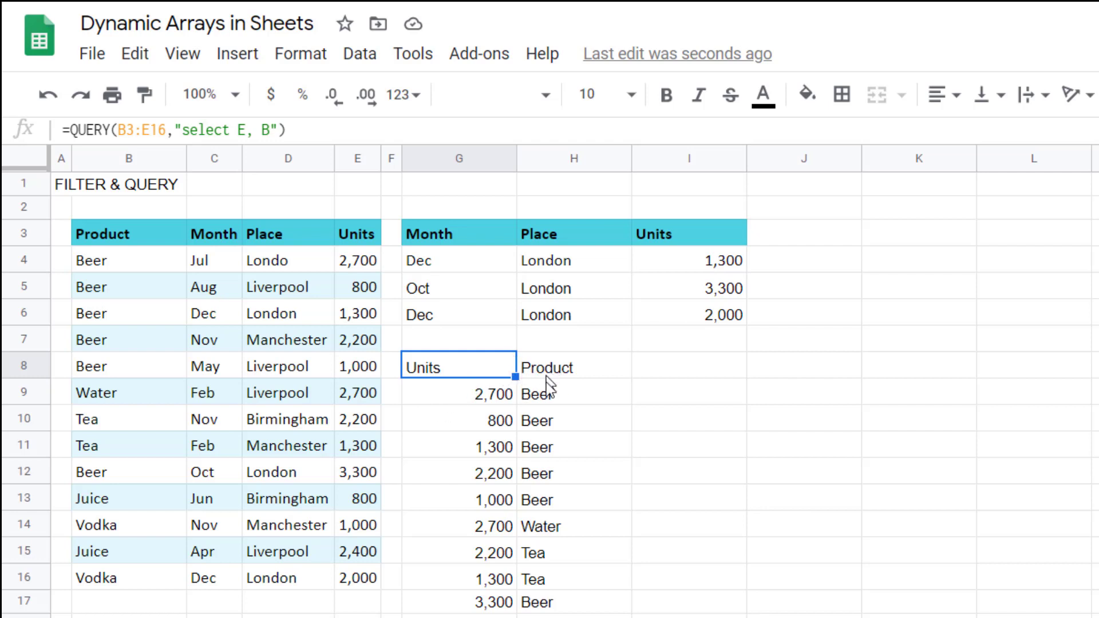
Step: Switch sheets to inspect the SORT formula behind the sorted results, ending back on the query cell
key(ctrl+shift+Page_Down)
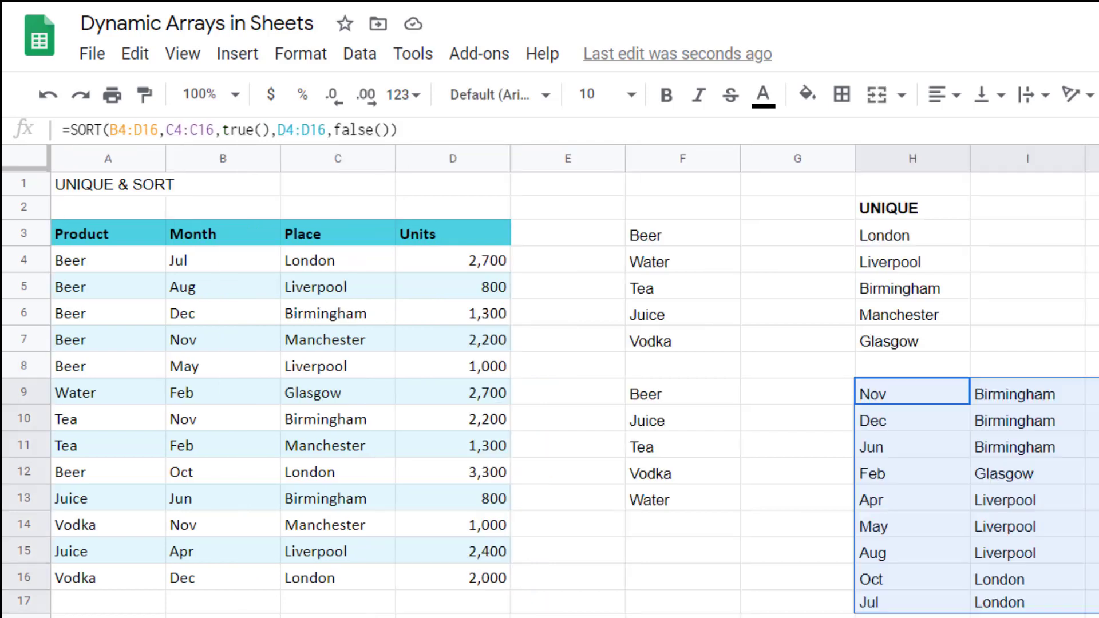
click(914, 401)
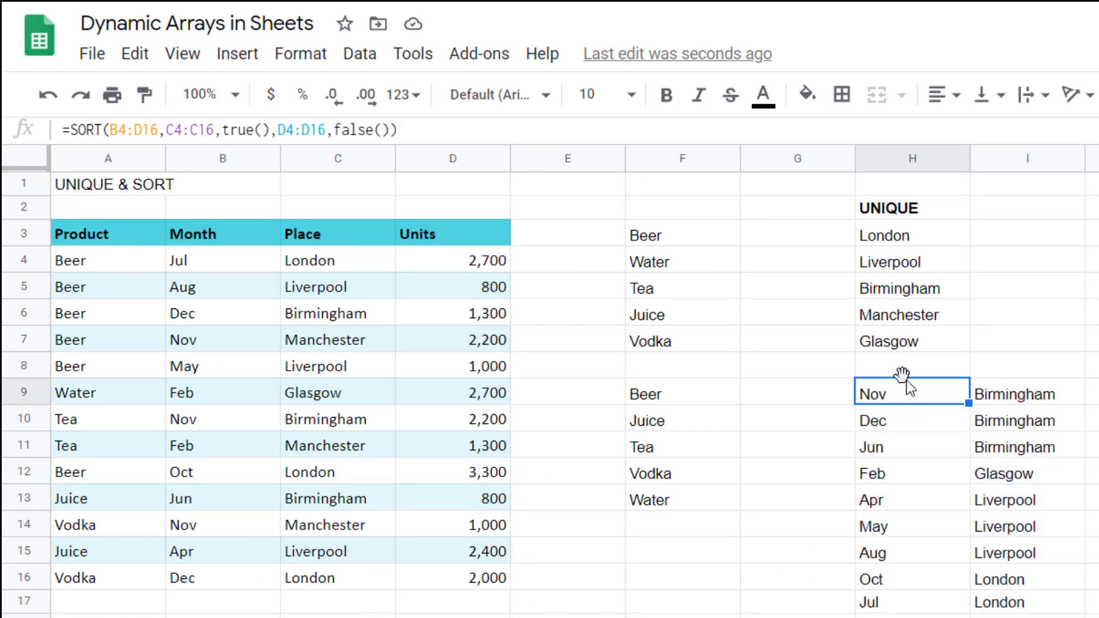
click(898, 366)
click(910, 394)
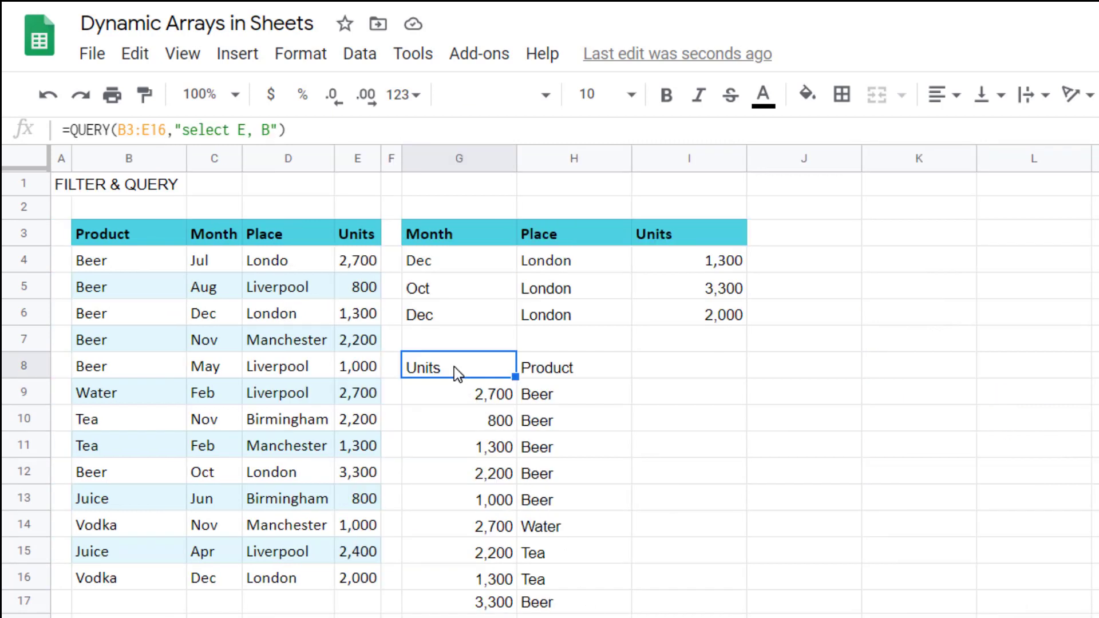
key(Right)
key(Left)
Step: Enter =QUERY(B3:E16,"select E, B where D='London'") in I8, returning 1,300 Beer, 3,300 Beer, 2,000 Vodka
key(Right)
key(Right)
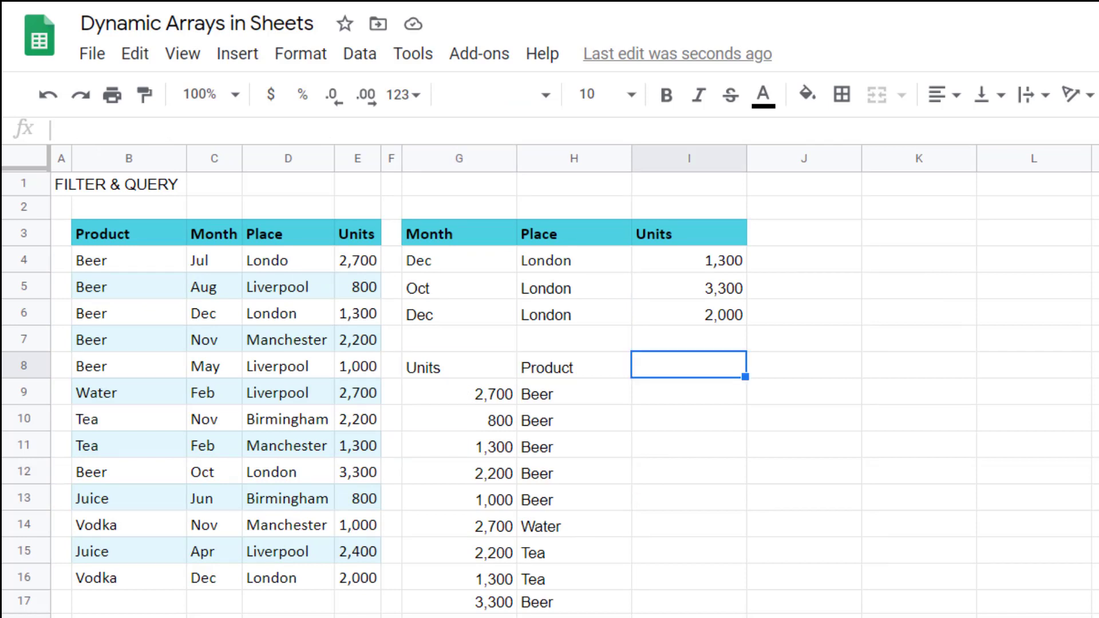
text(=QUERY()
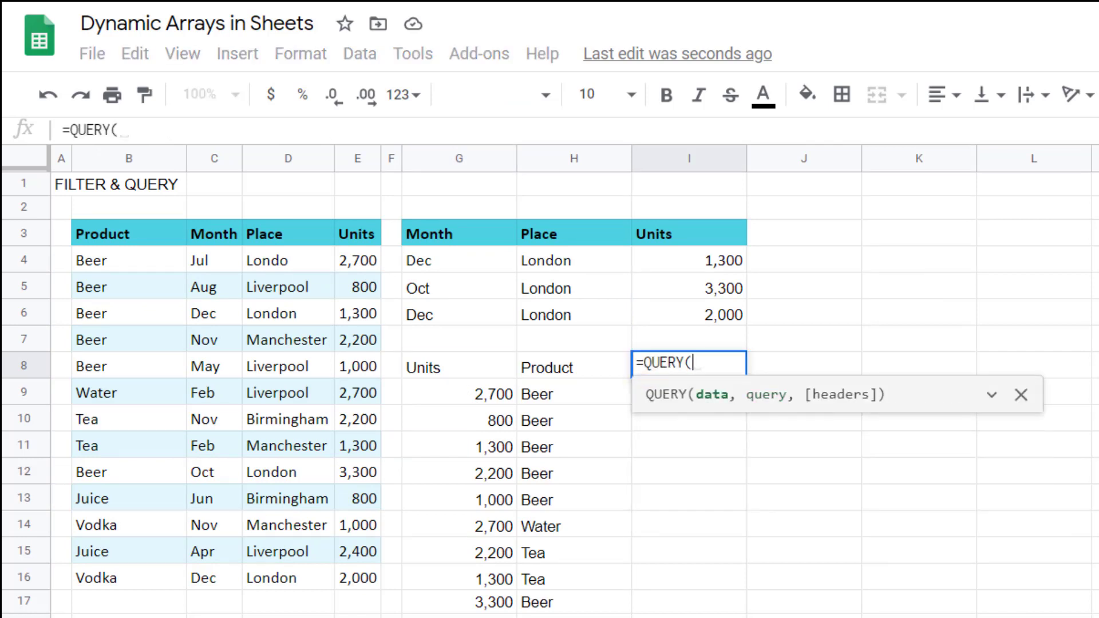
drag(121, 240, 359, 581)
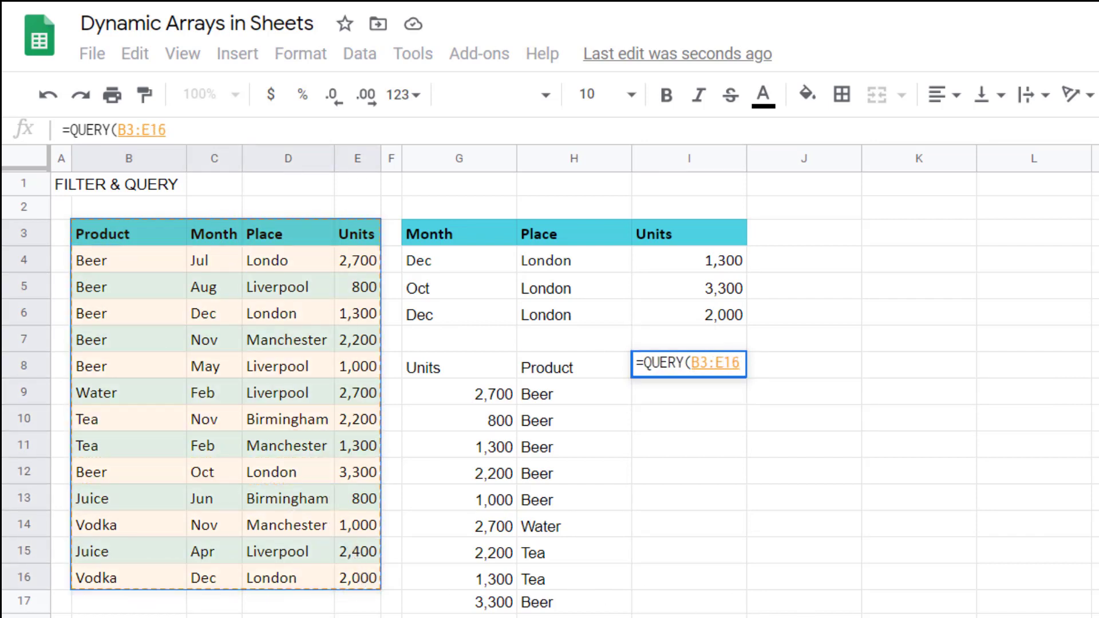
text(,"select )
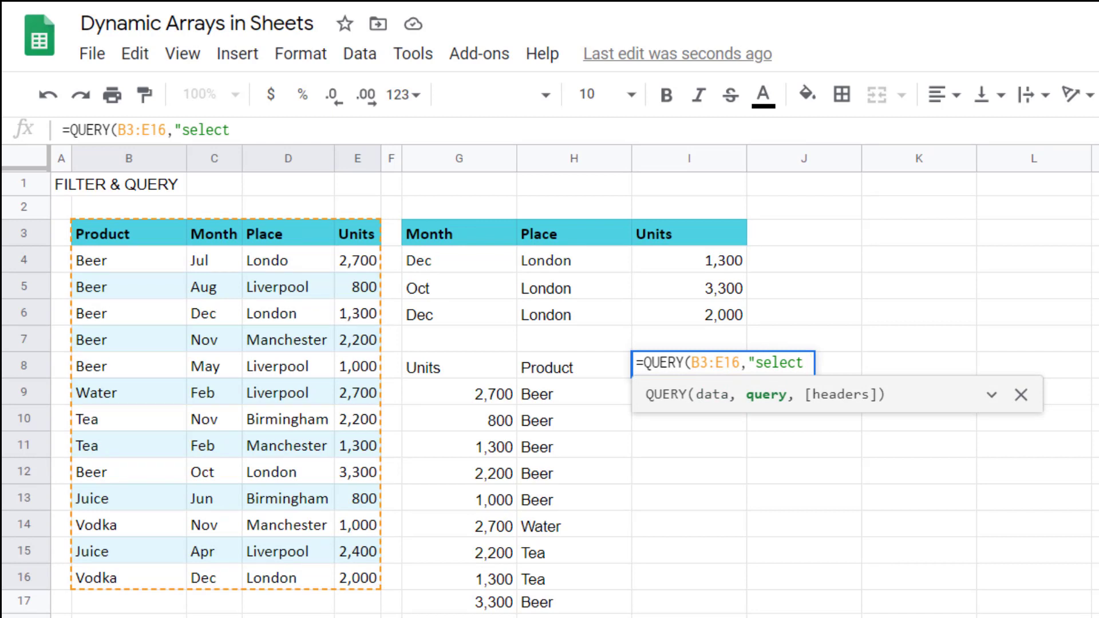
text(E, B )
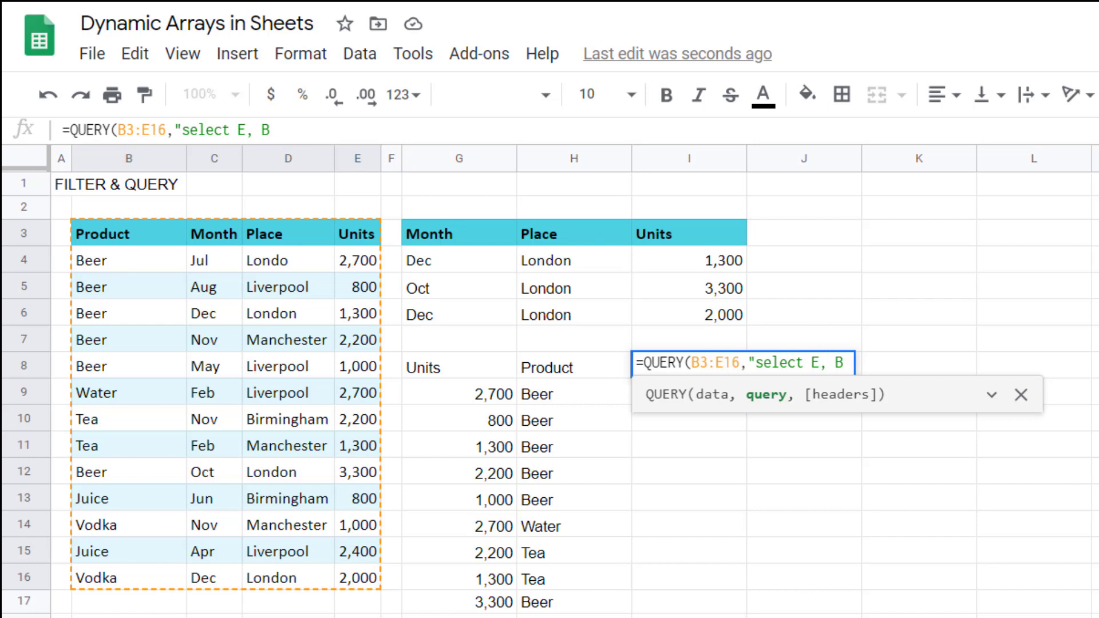
text(where )
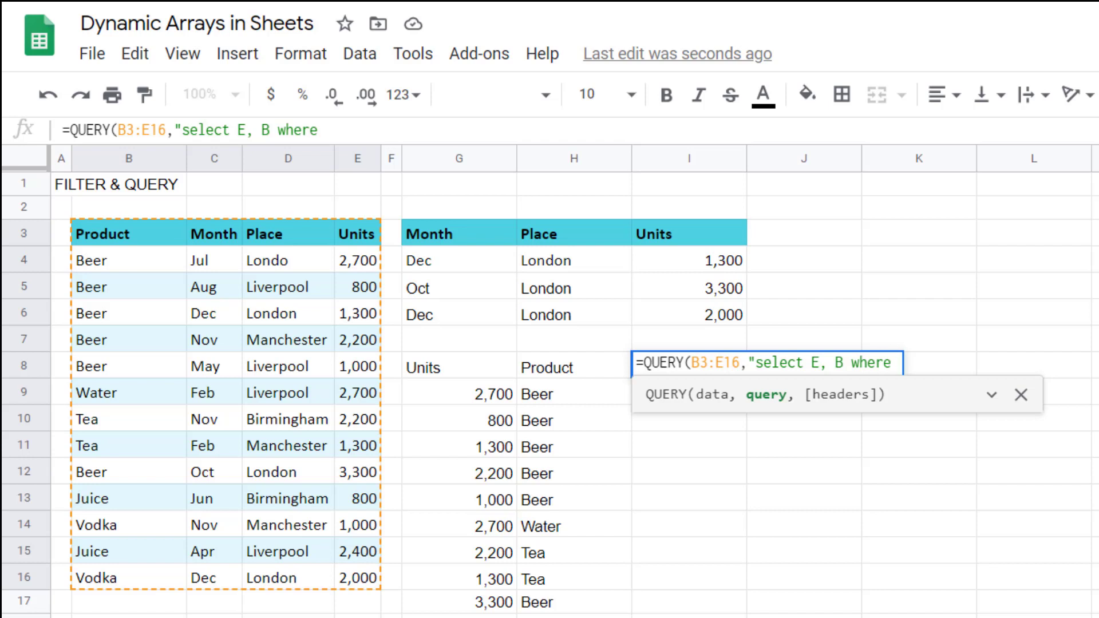
text(D=)
text(')
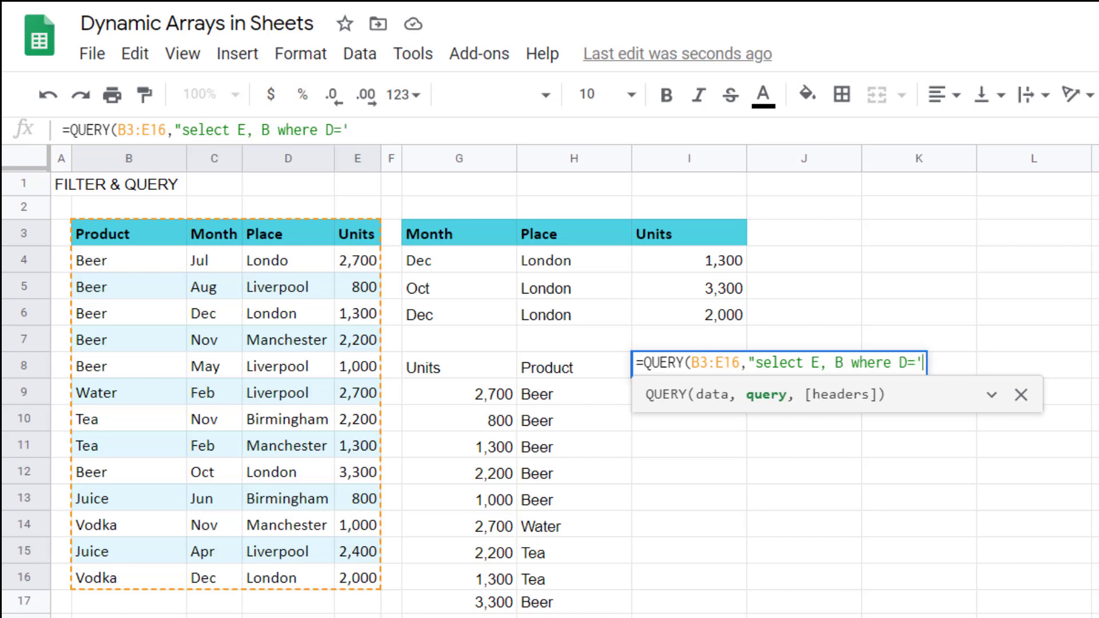
text(London')
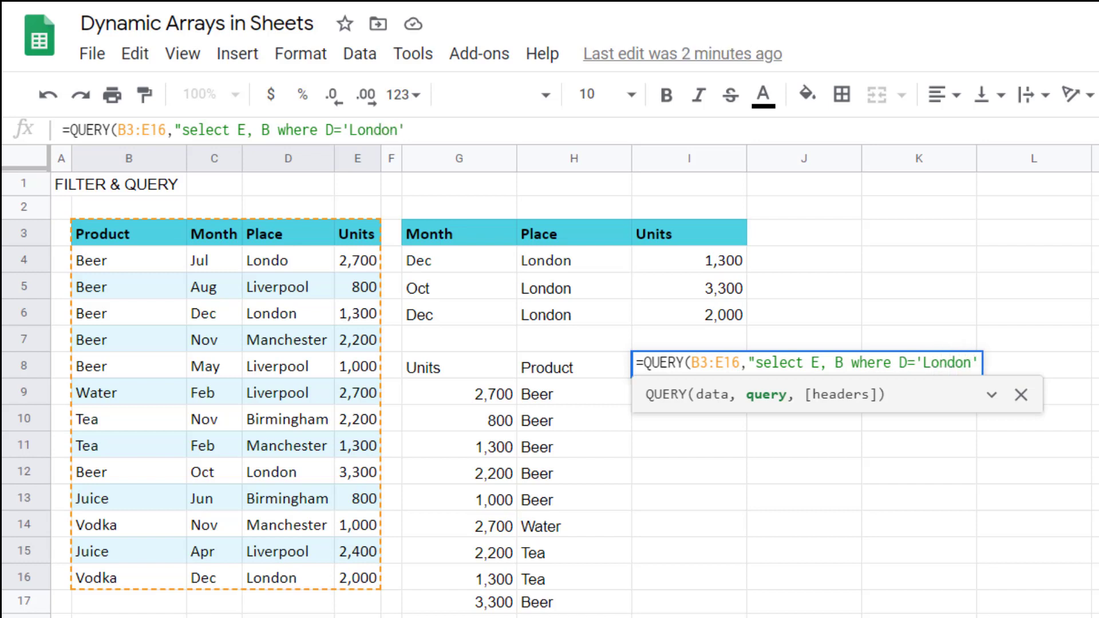
text(")
text())
key(Return)
click(689, 365)
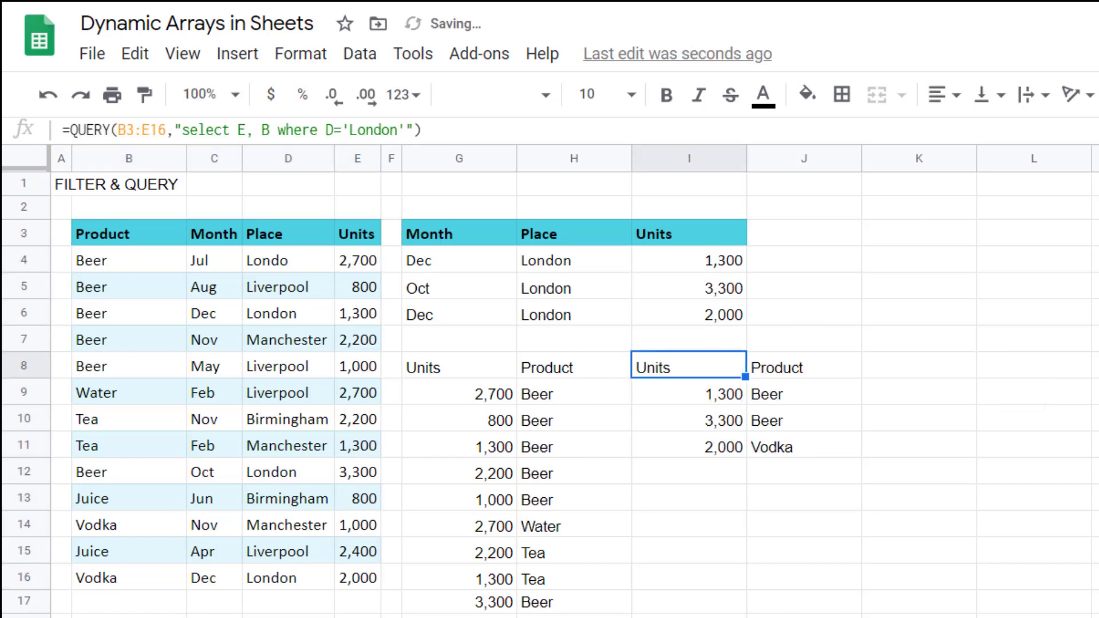
click(353, 130)
key(BackSpace)
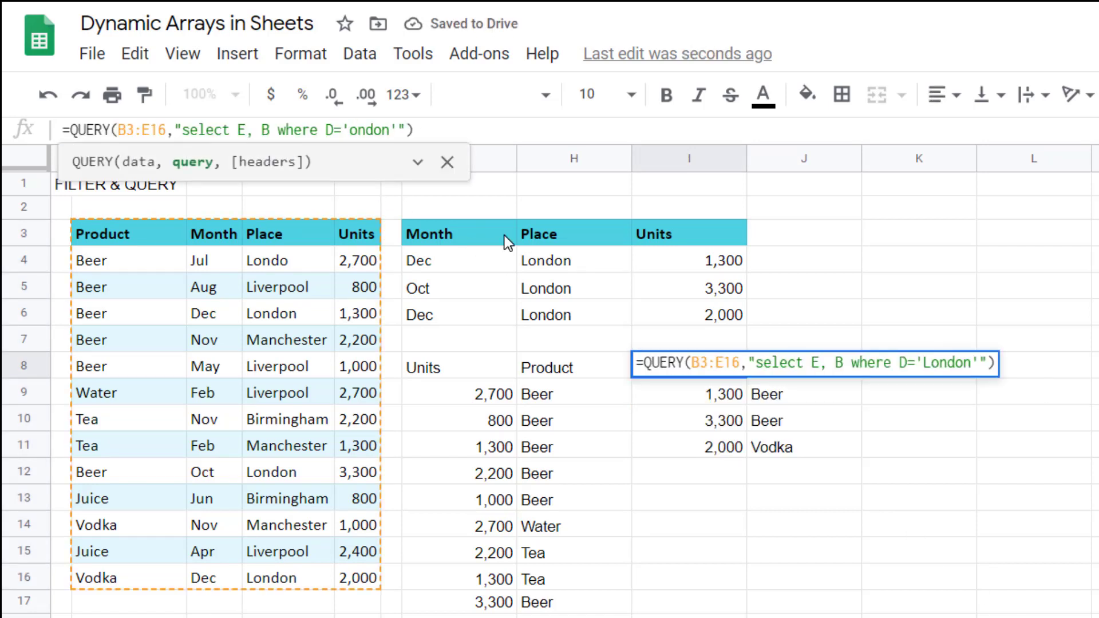
text(l)
key(Return)
key(Up)
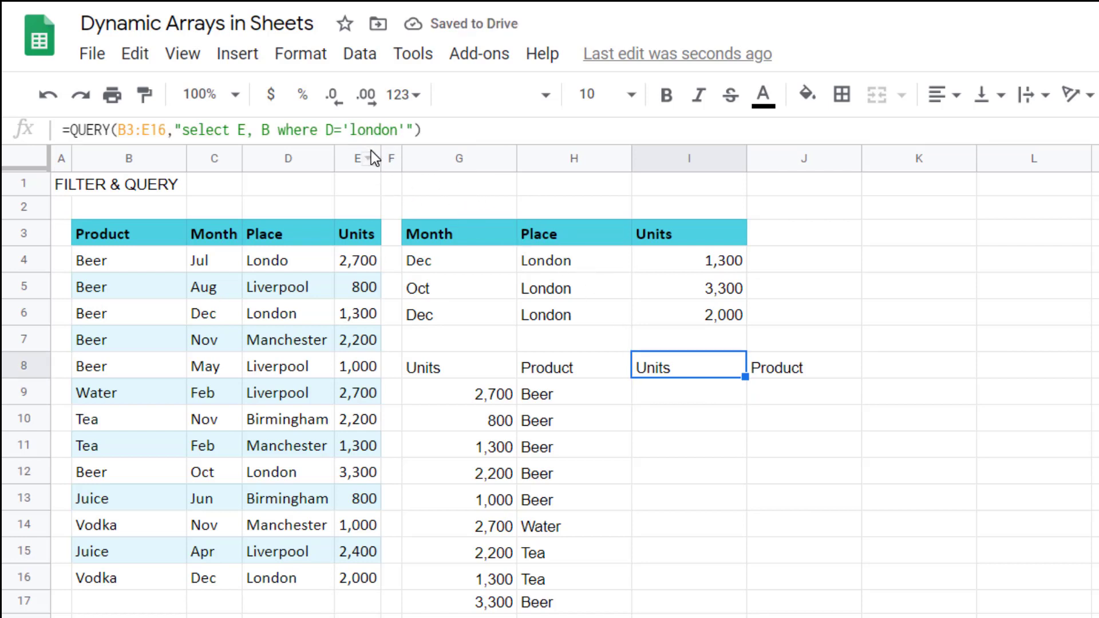
click(359, 131)
key(BackSpace)
text(L)
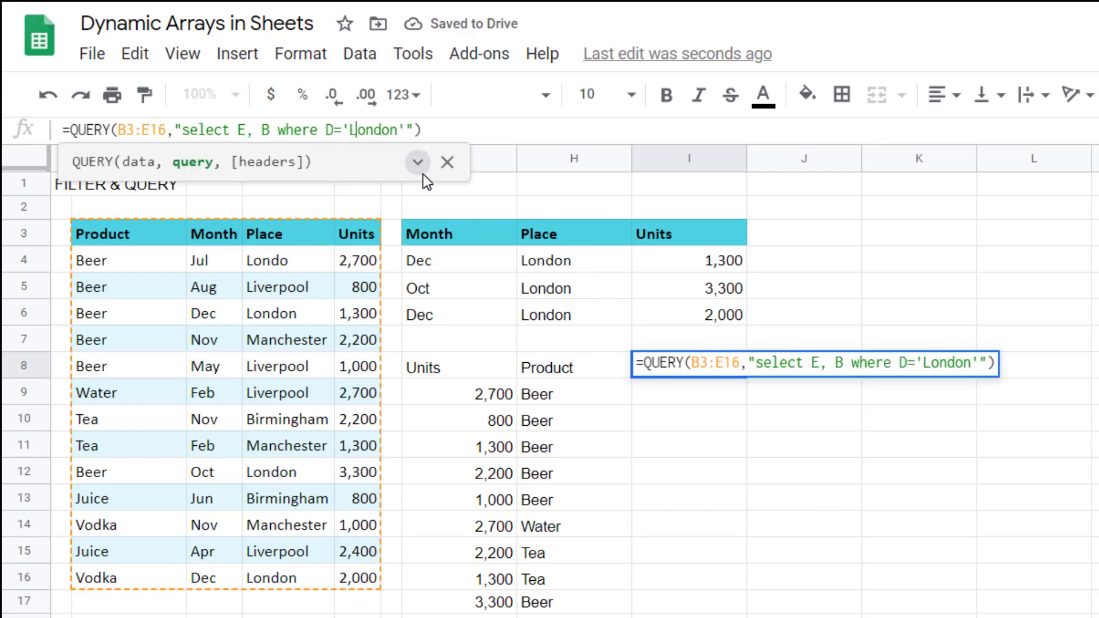
key(Return)
key(Up)
click(345, 130)
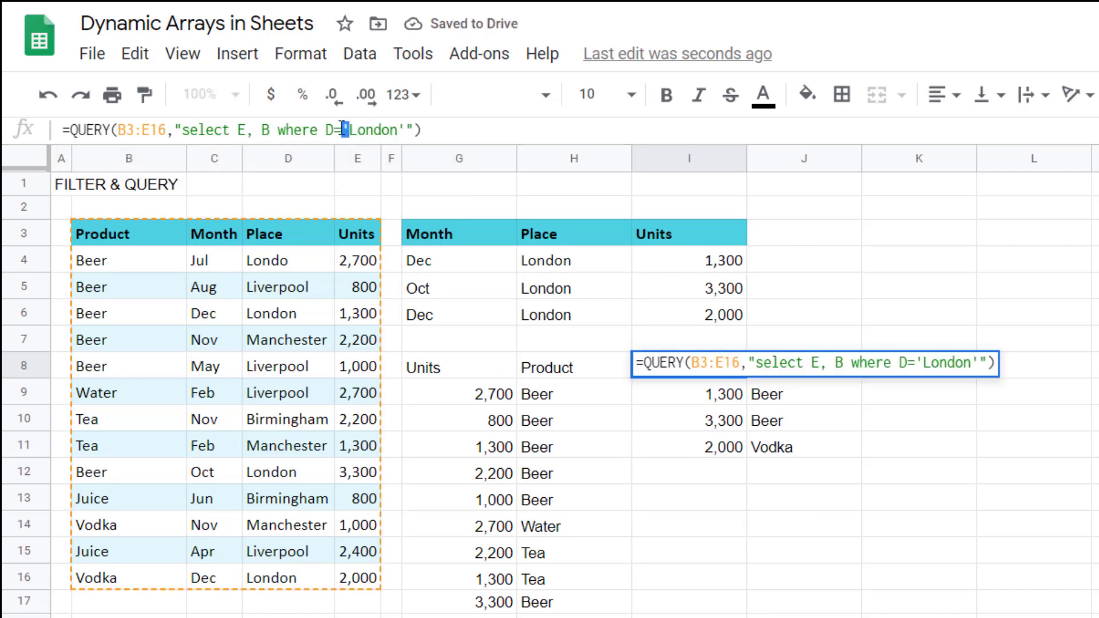
click(399, 130)
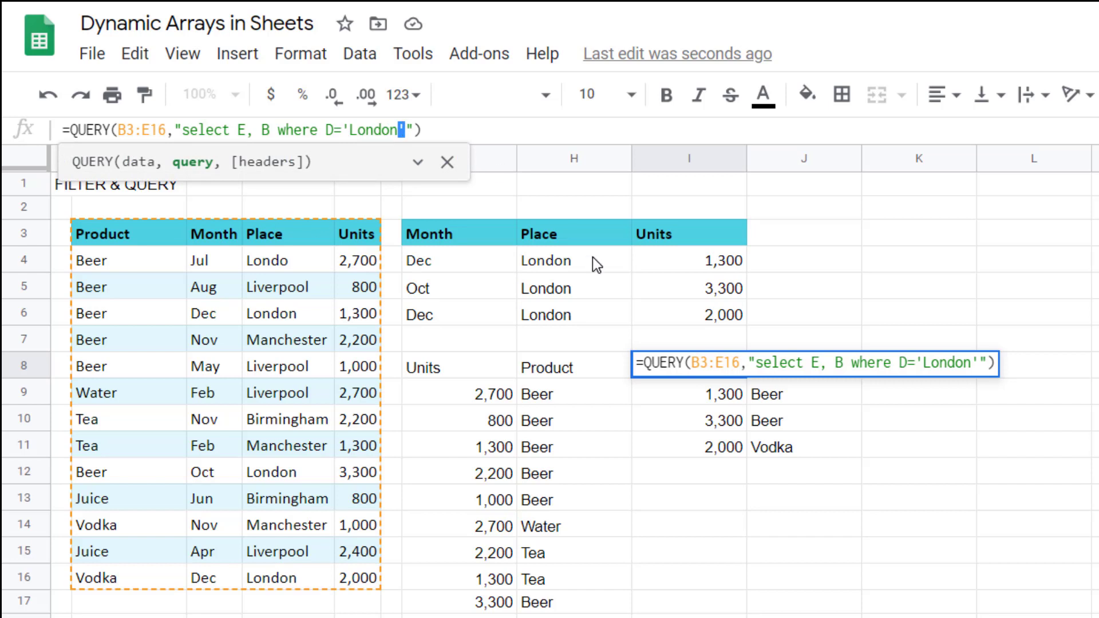
click(487, 256)
click(244, 127)
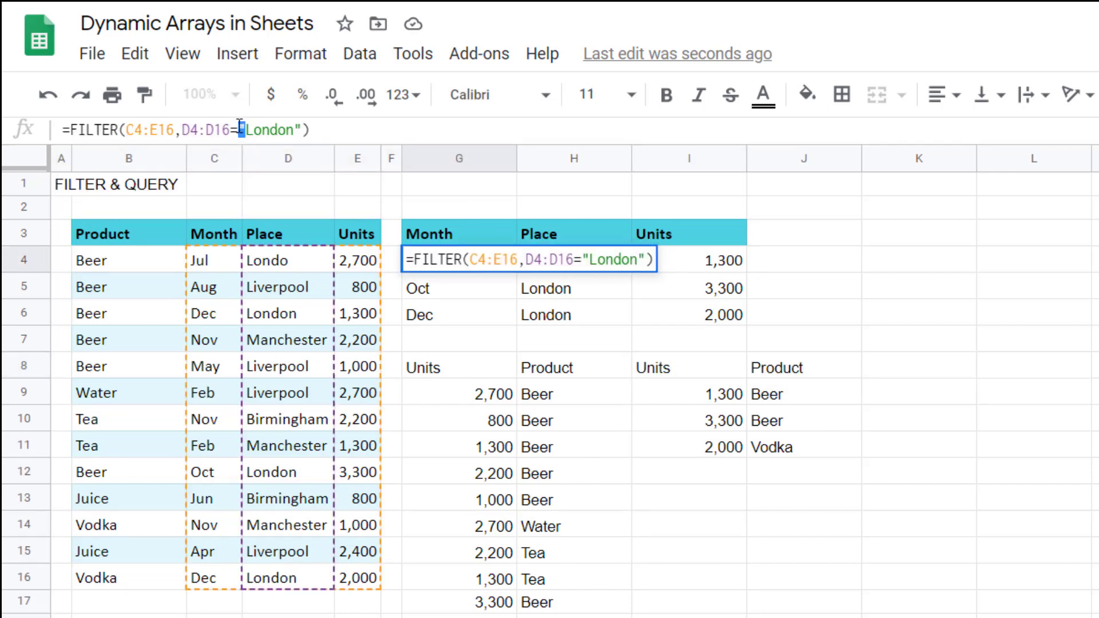
click(703, 372)
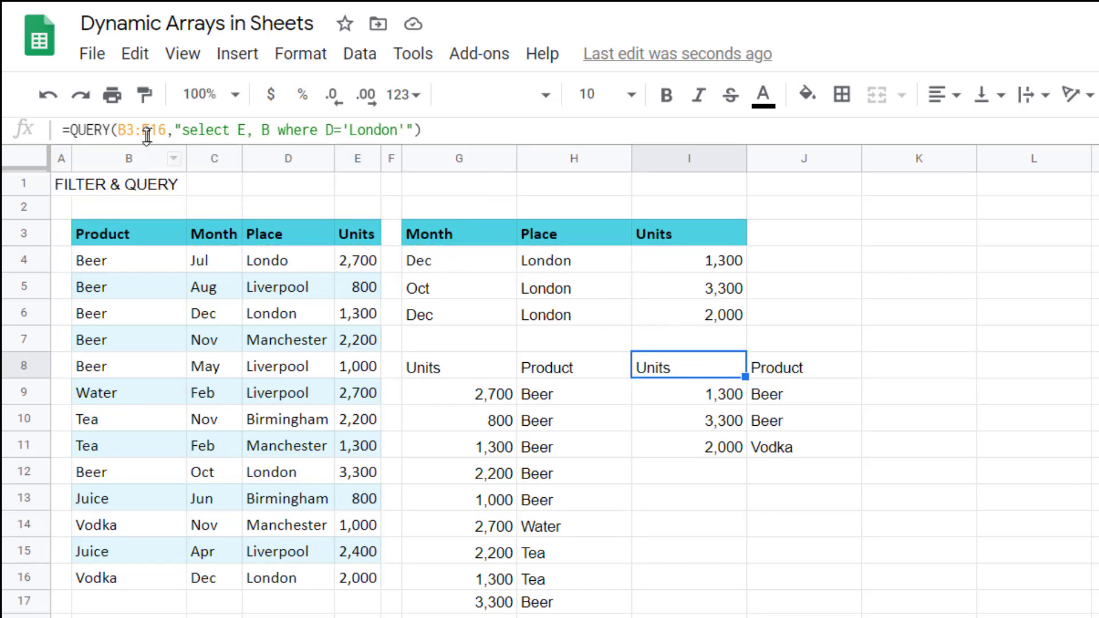
click(178, 130)
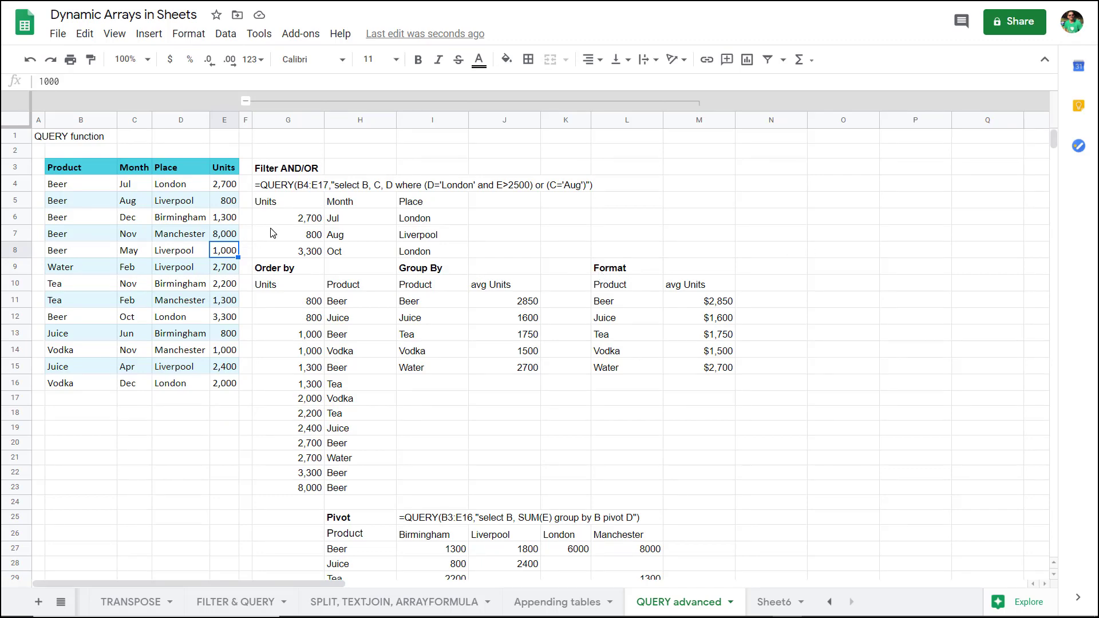
Step: Review the Filter AND/OR, Order by, Group By, Pivot and Format examples on the QUERY advanced sheet
click(319, 197)
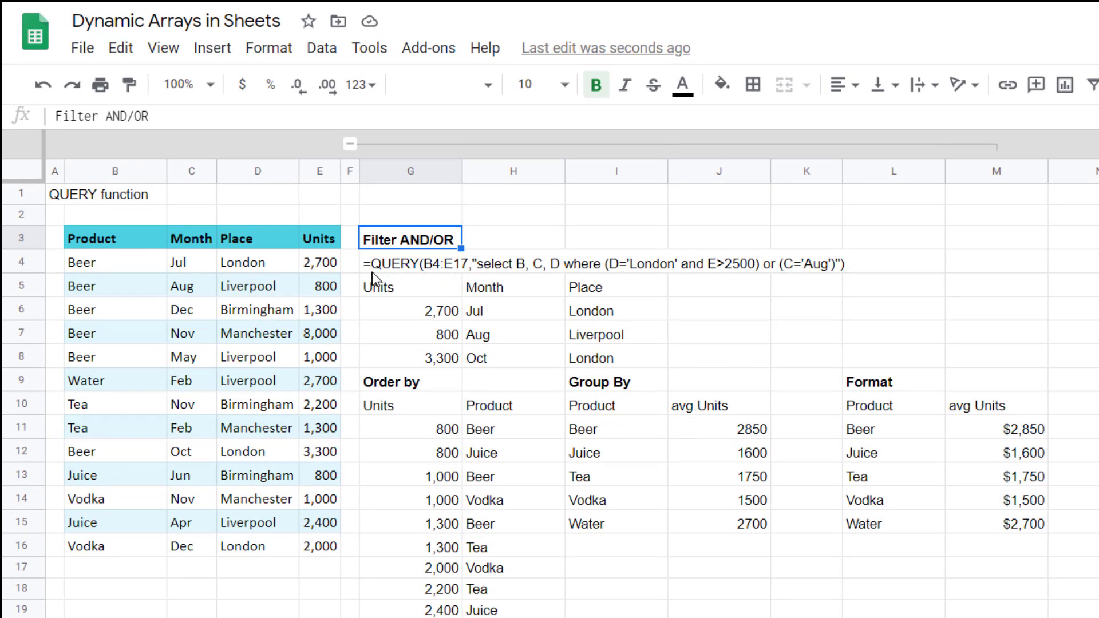
click(396, 385)
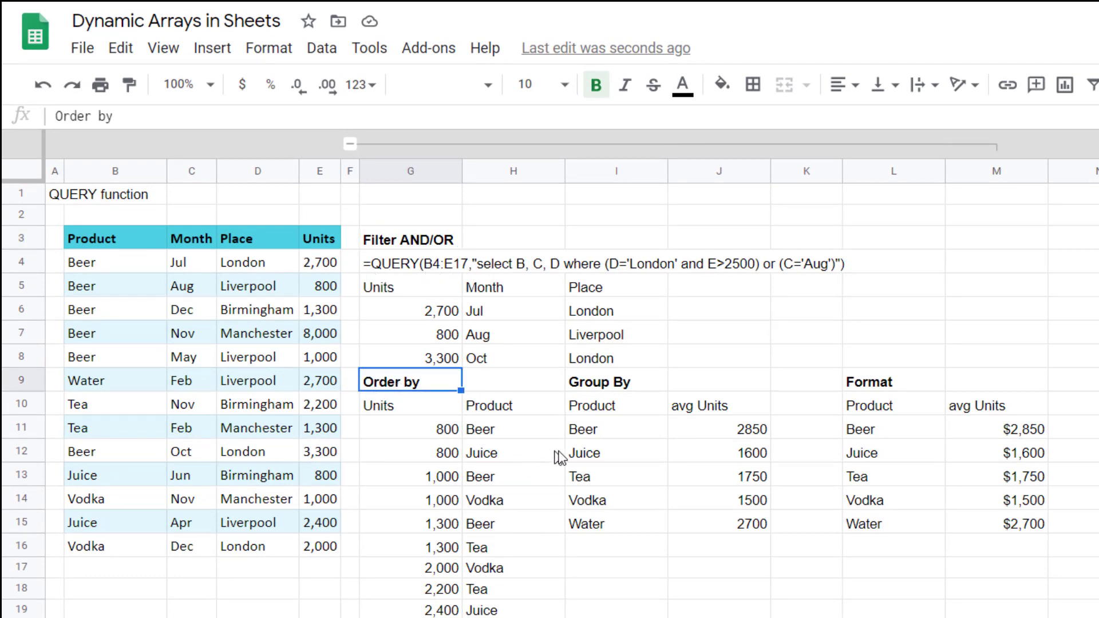
click(607, 389)
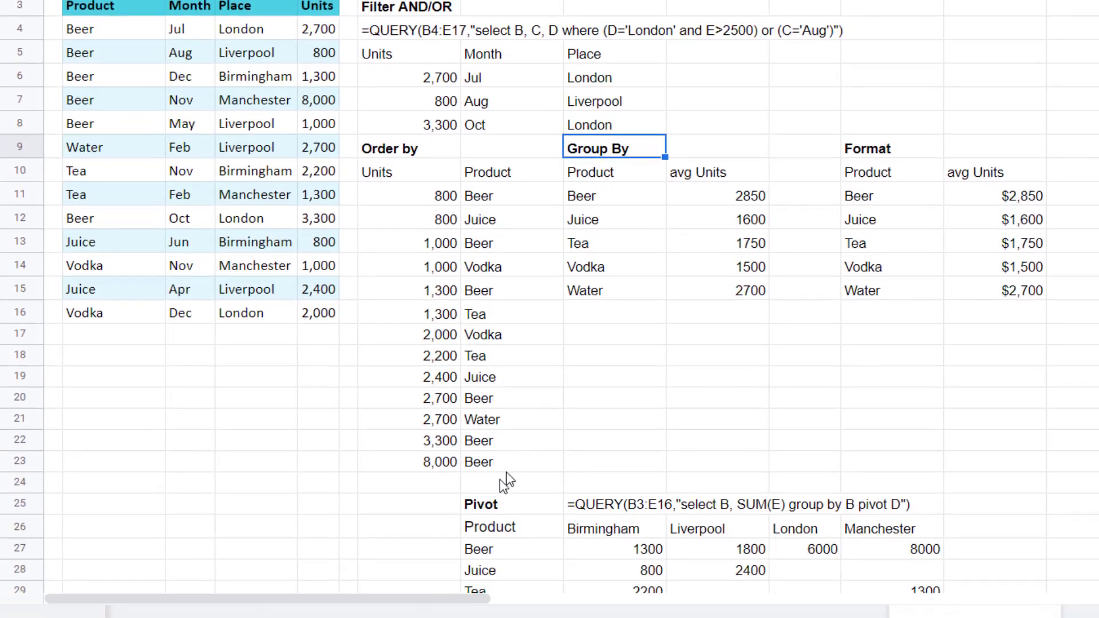
click(497, 506)
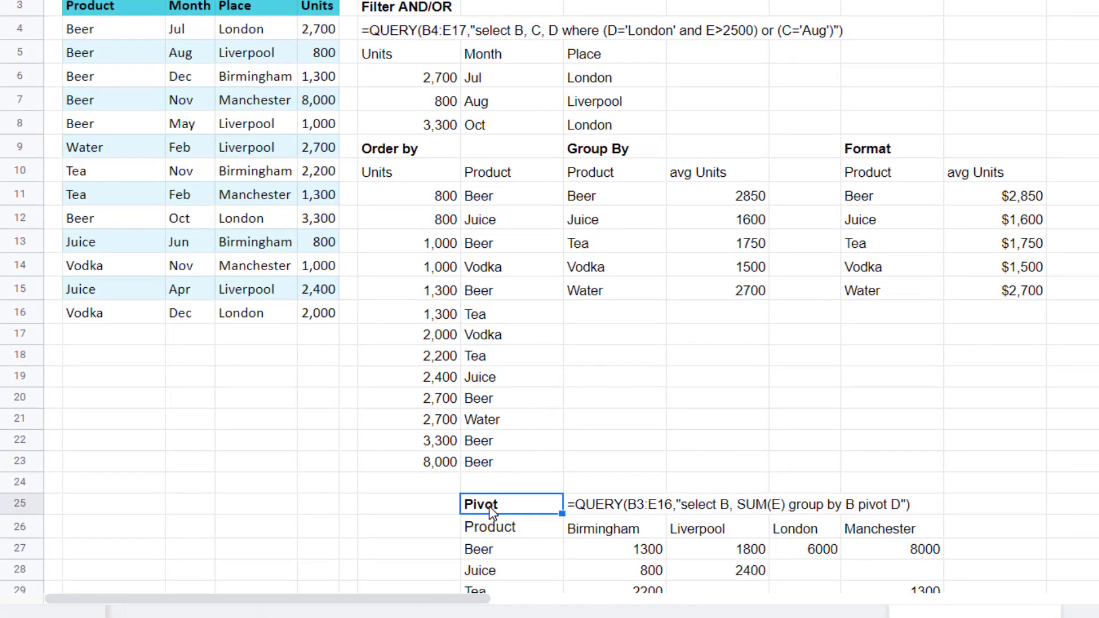
click(611, 150)
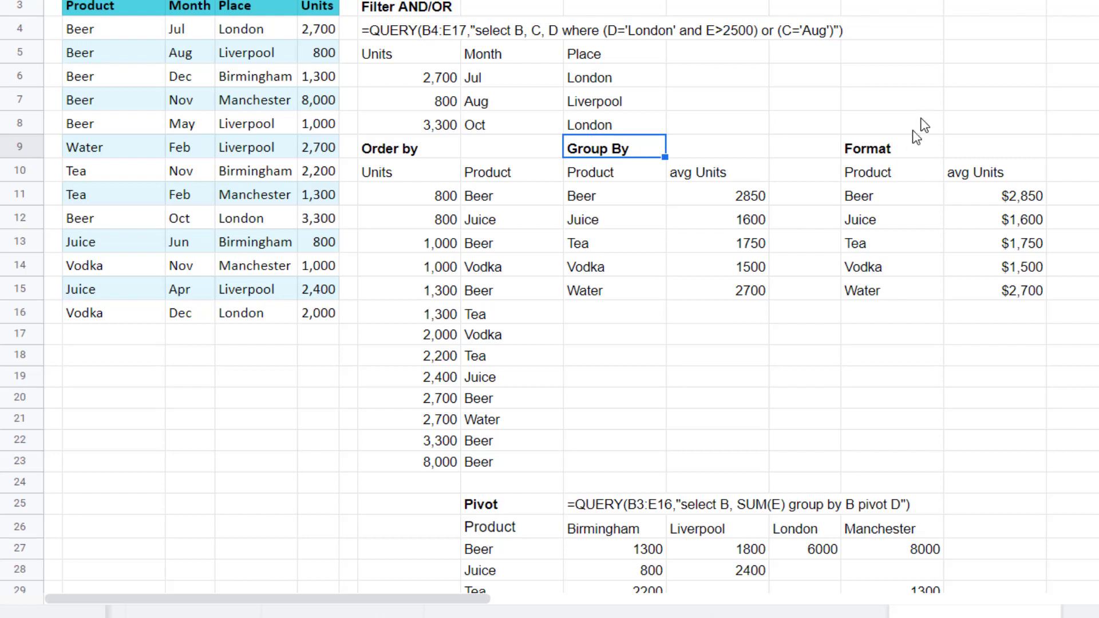
click(906, 150)
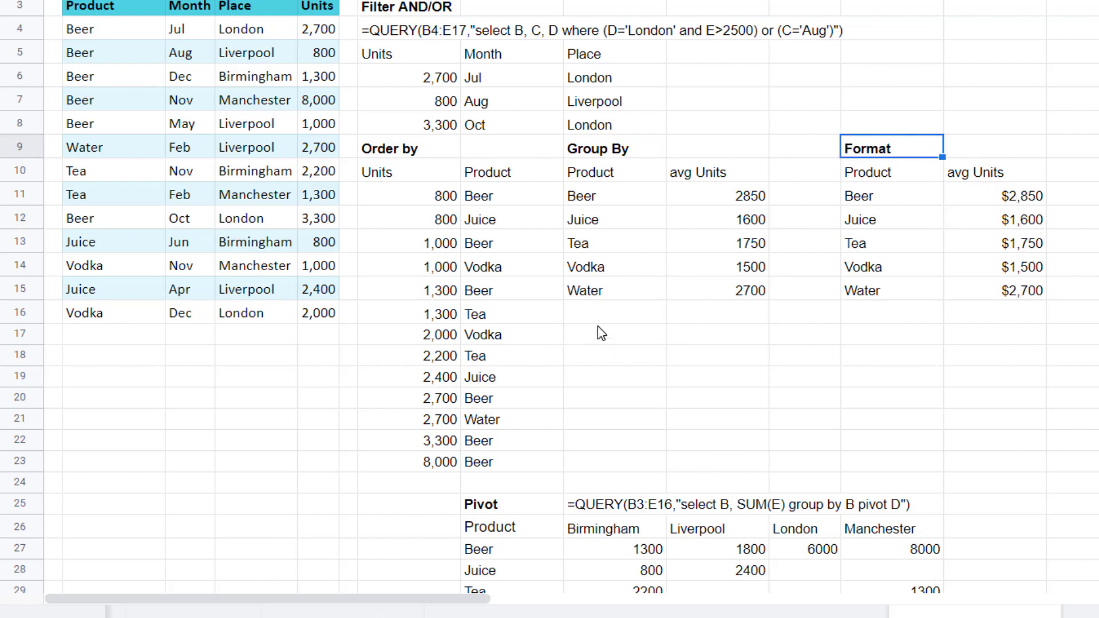
click(628, 314)
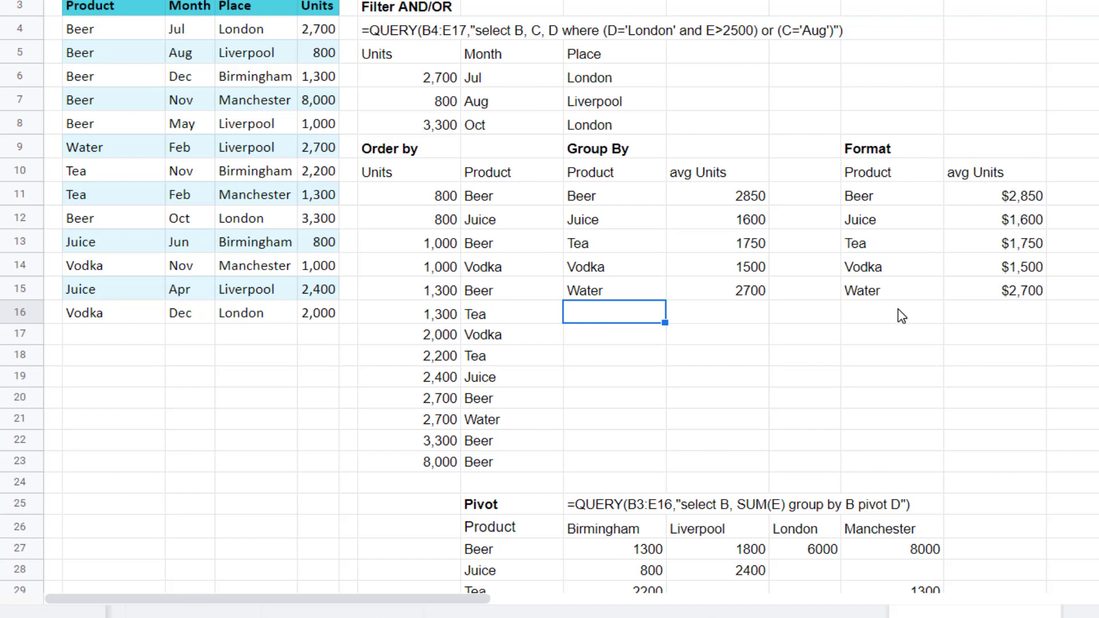